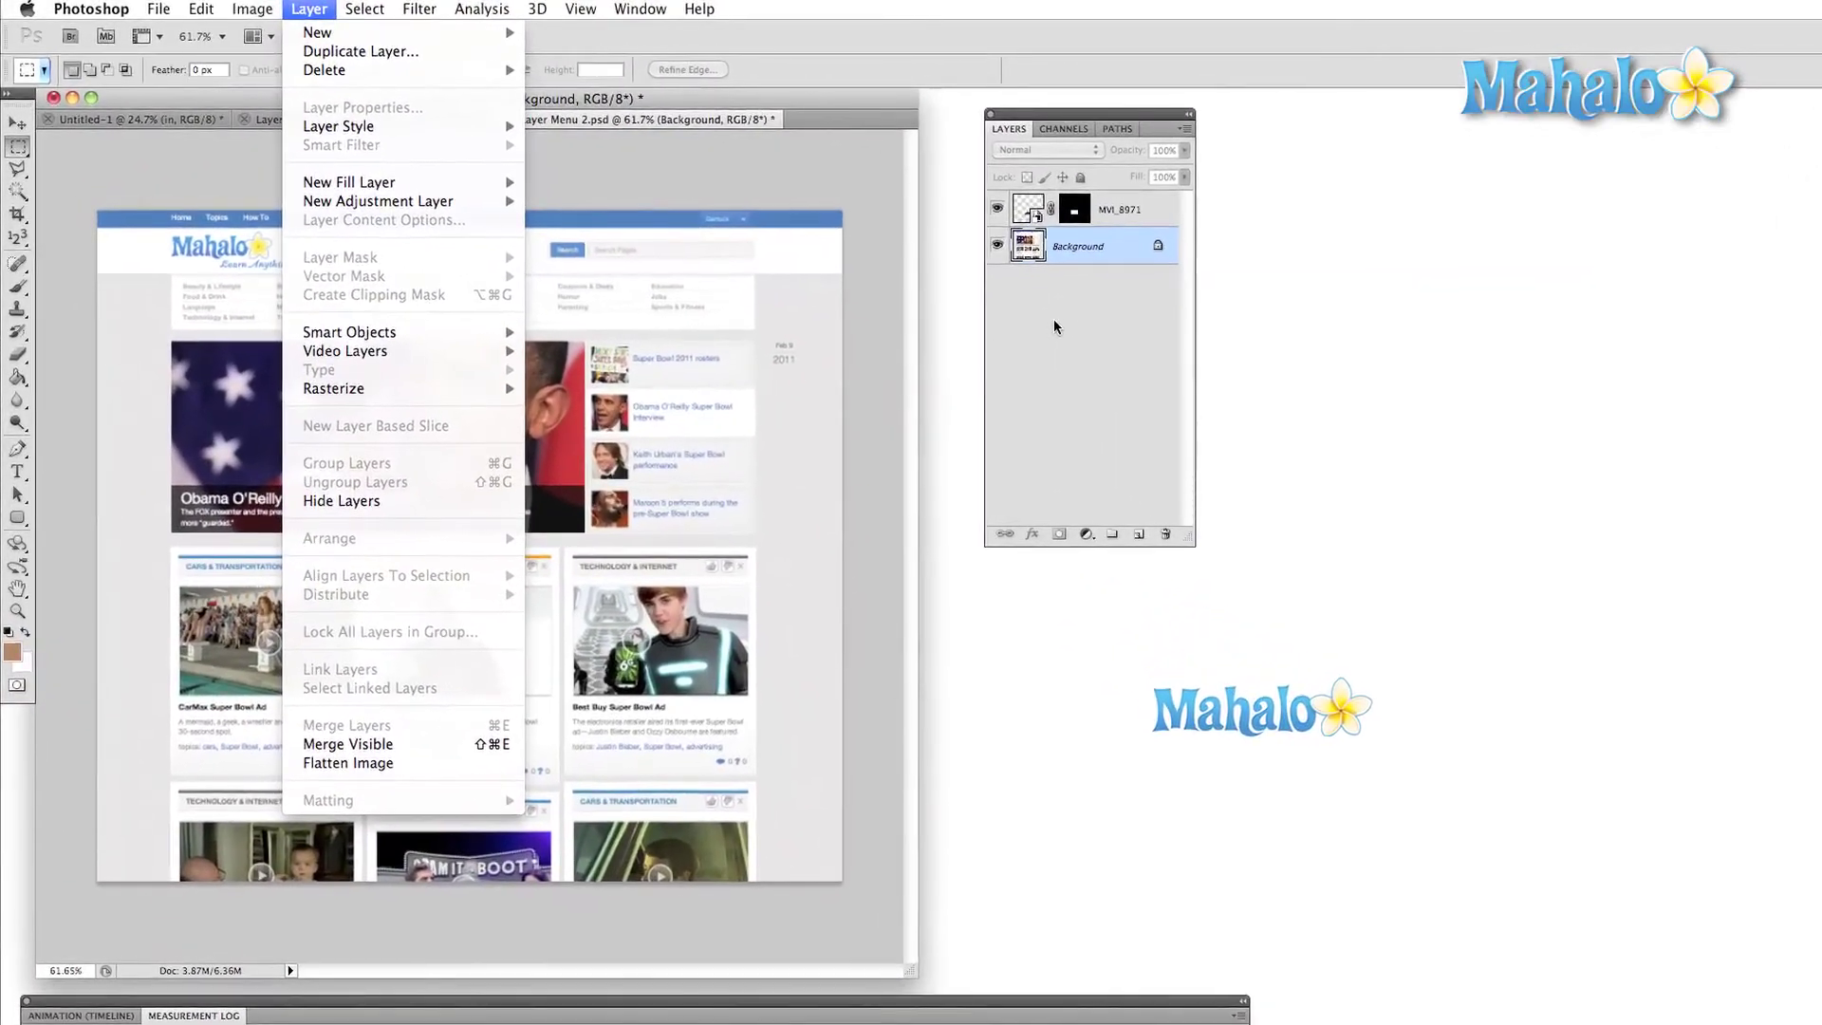
# - Switch to the Layers Menu 1.psd railway photo and lower Vibrance from +56 to +15
pyautogui.click(1053, 327)
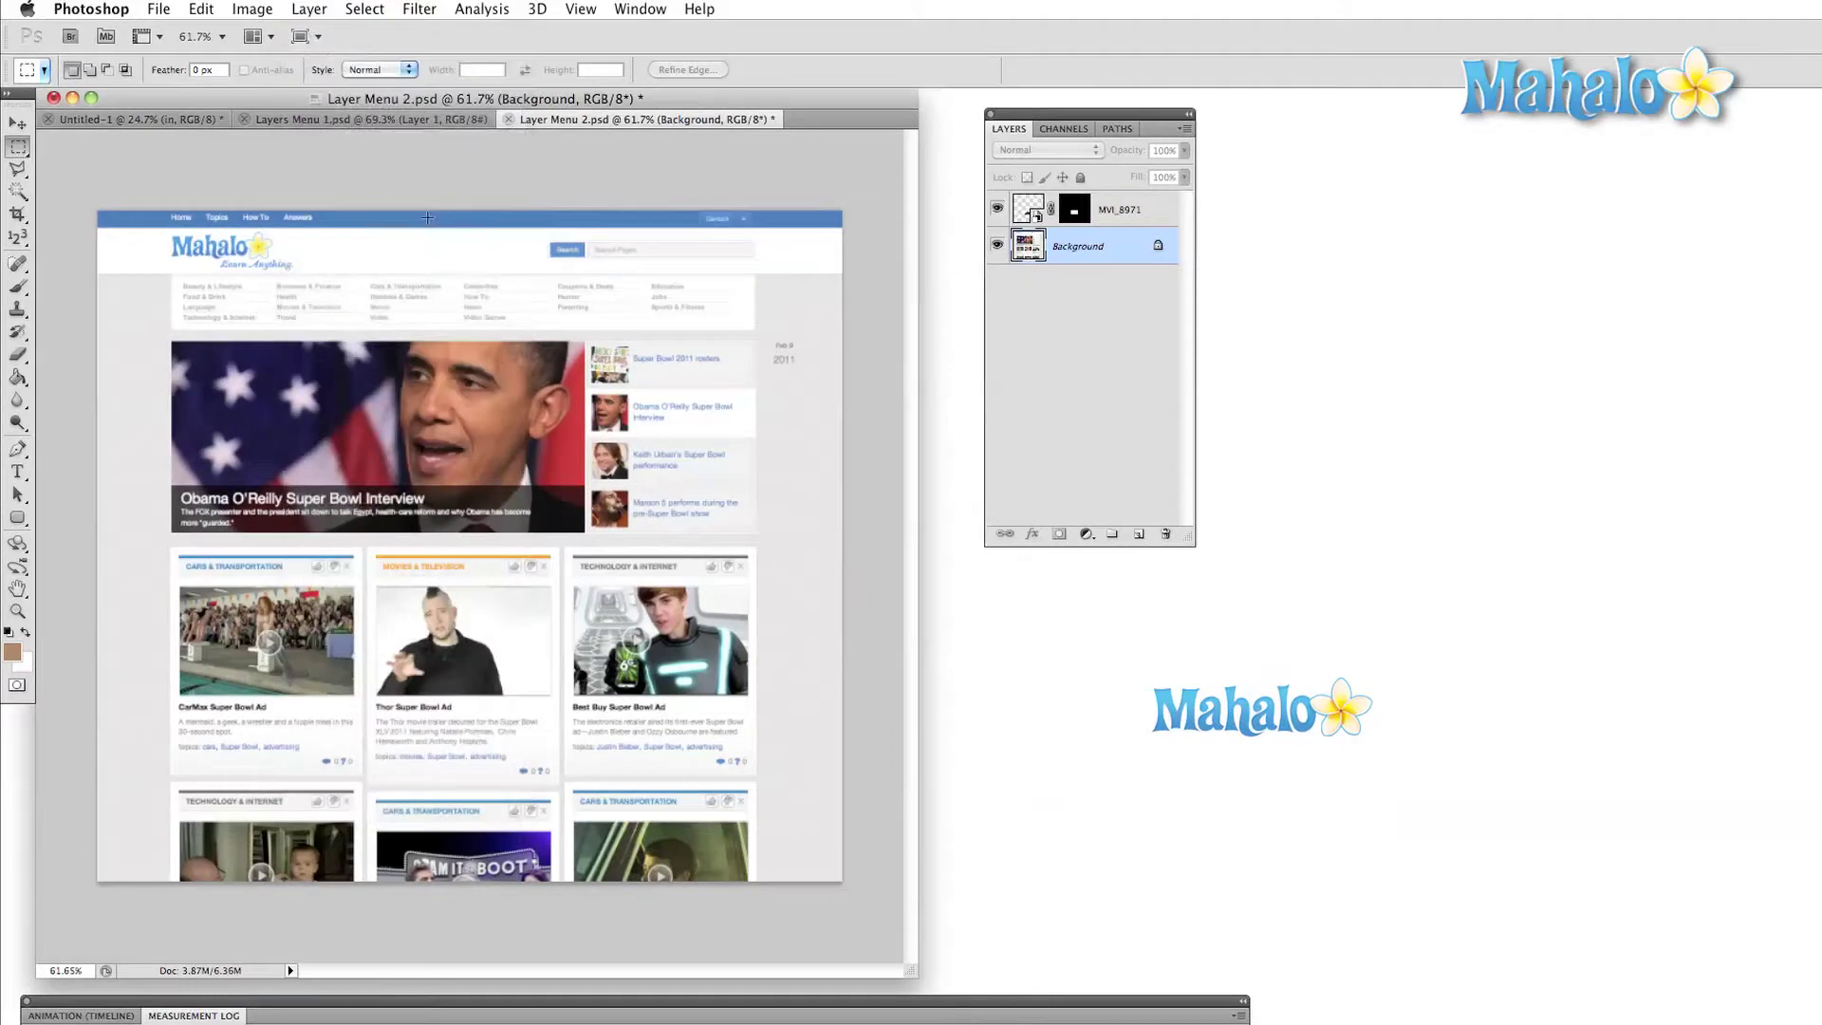
pyautogui.click(390, 120)
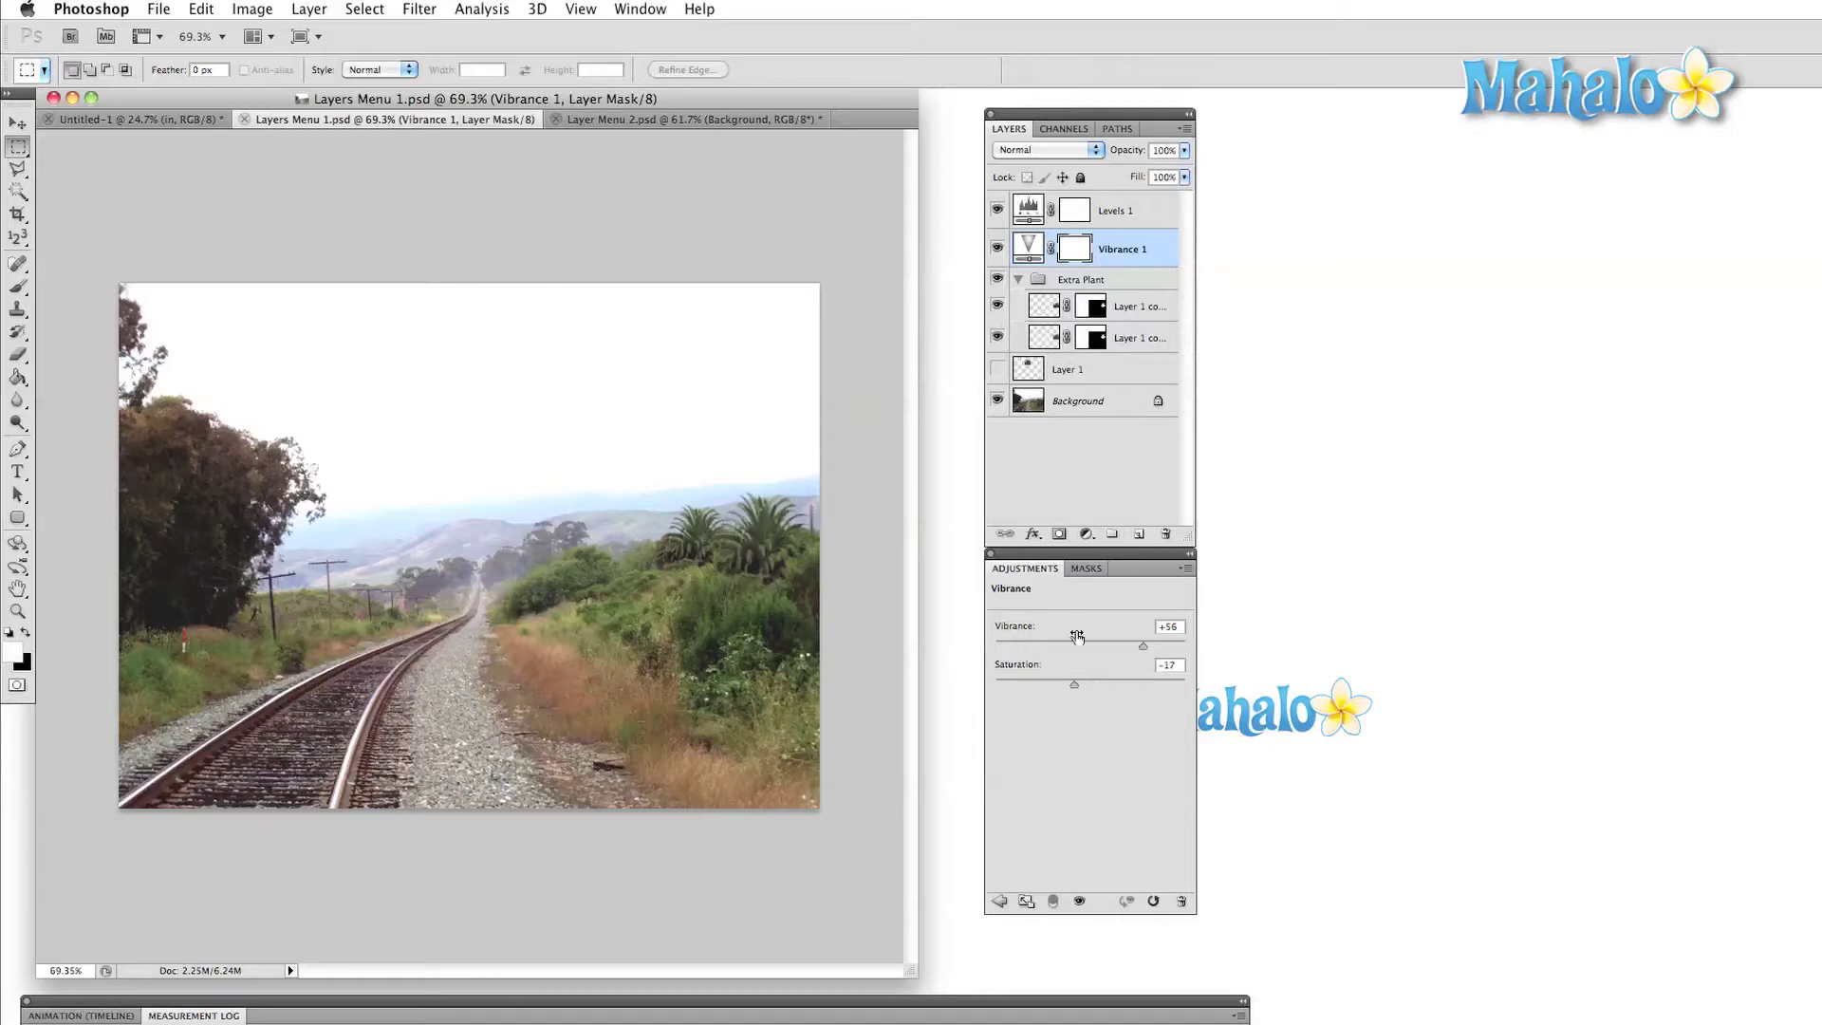
pyautogui.moveTo(1141, 644)
pyautogui.mouseDown()
pyautogui.moveTo(979, 655)
pyautogui.moveTo(1166, 646)
pyautogui.mouseUp()
# - Toggle the Vibrance 1 and Levels 1 adjustments off and on to compare the photo
pyautogui.click(998, 250)
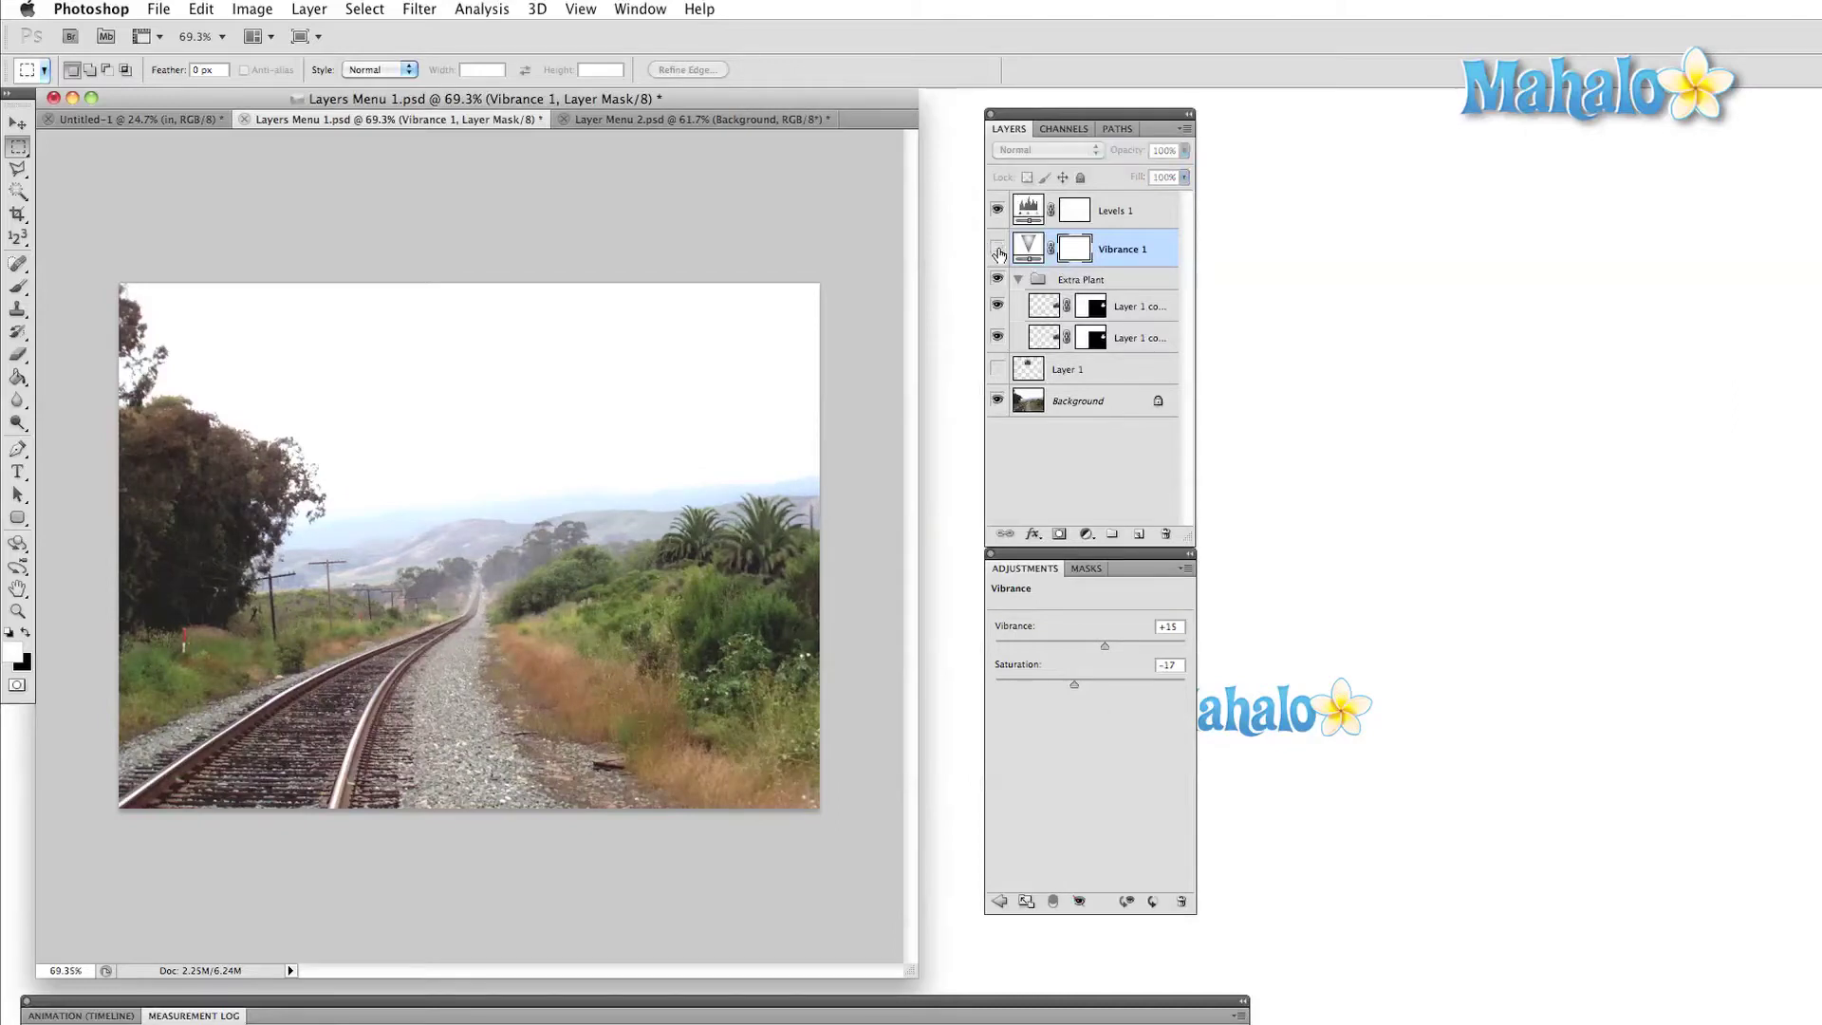
pyautogui.click(997, 249)
pyautogui.click(998, 214)
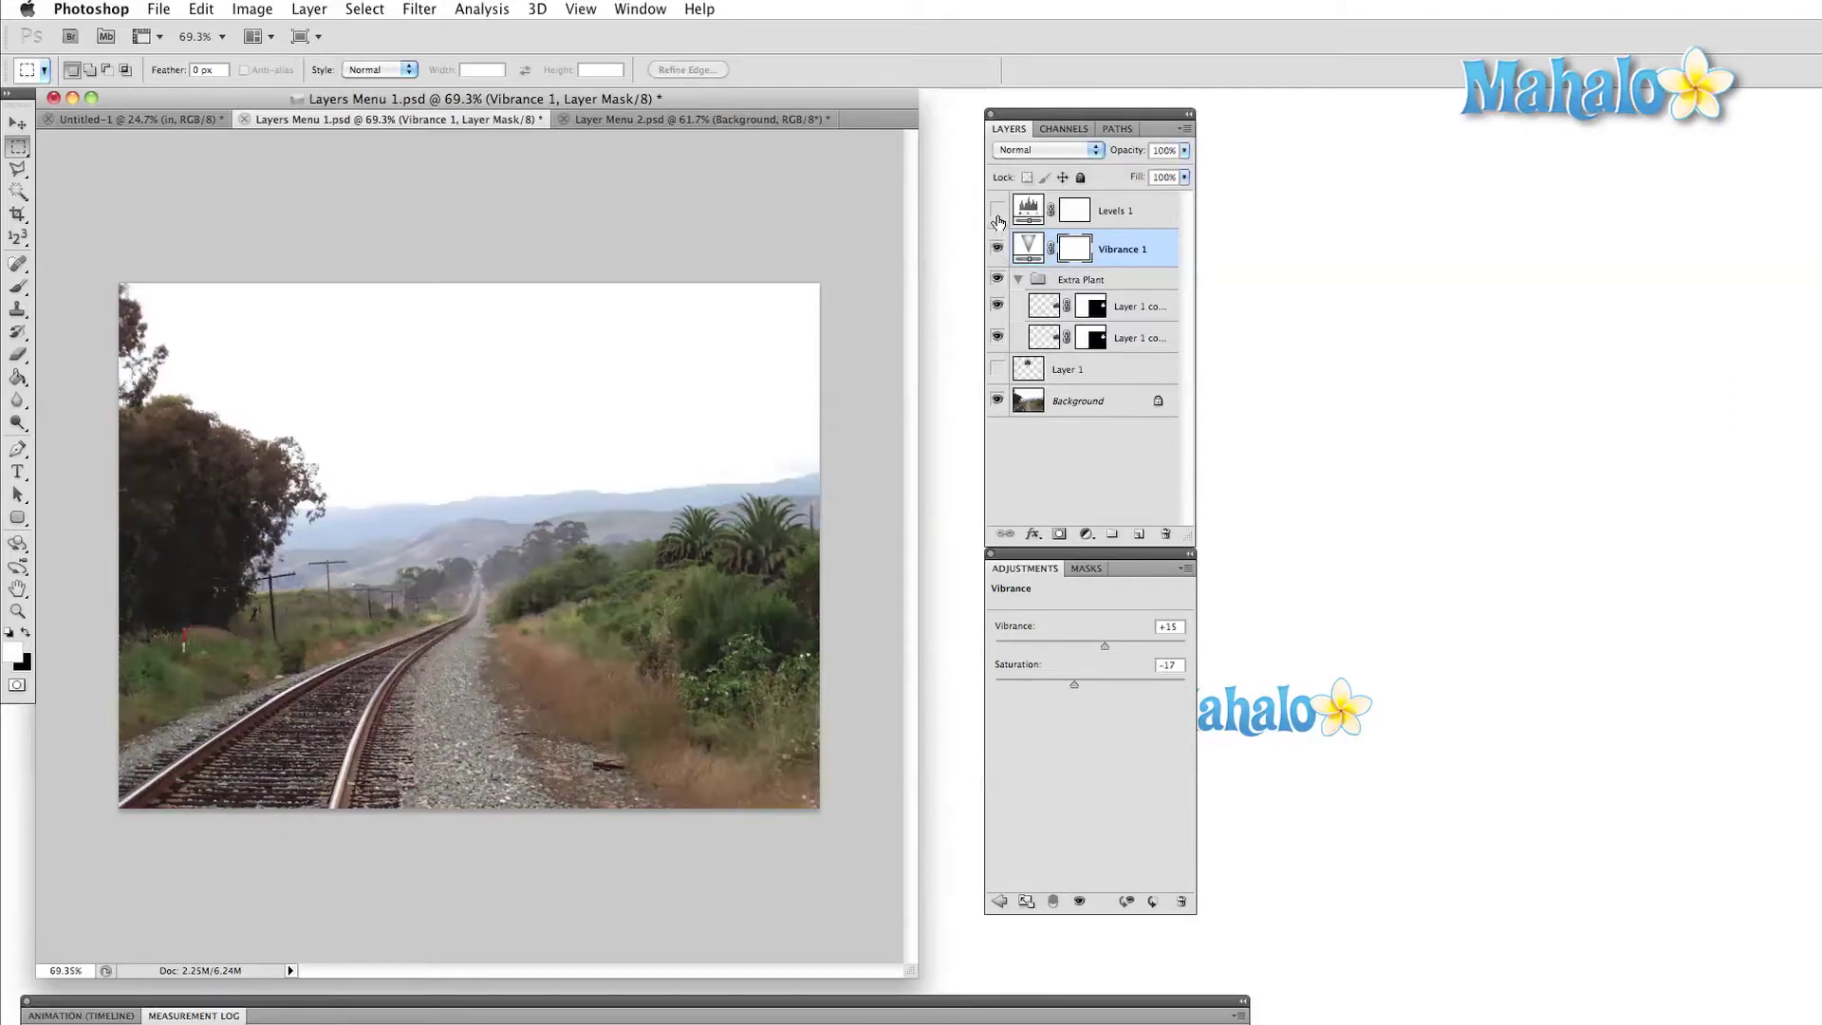
pyautogui.click(997, 248)
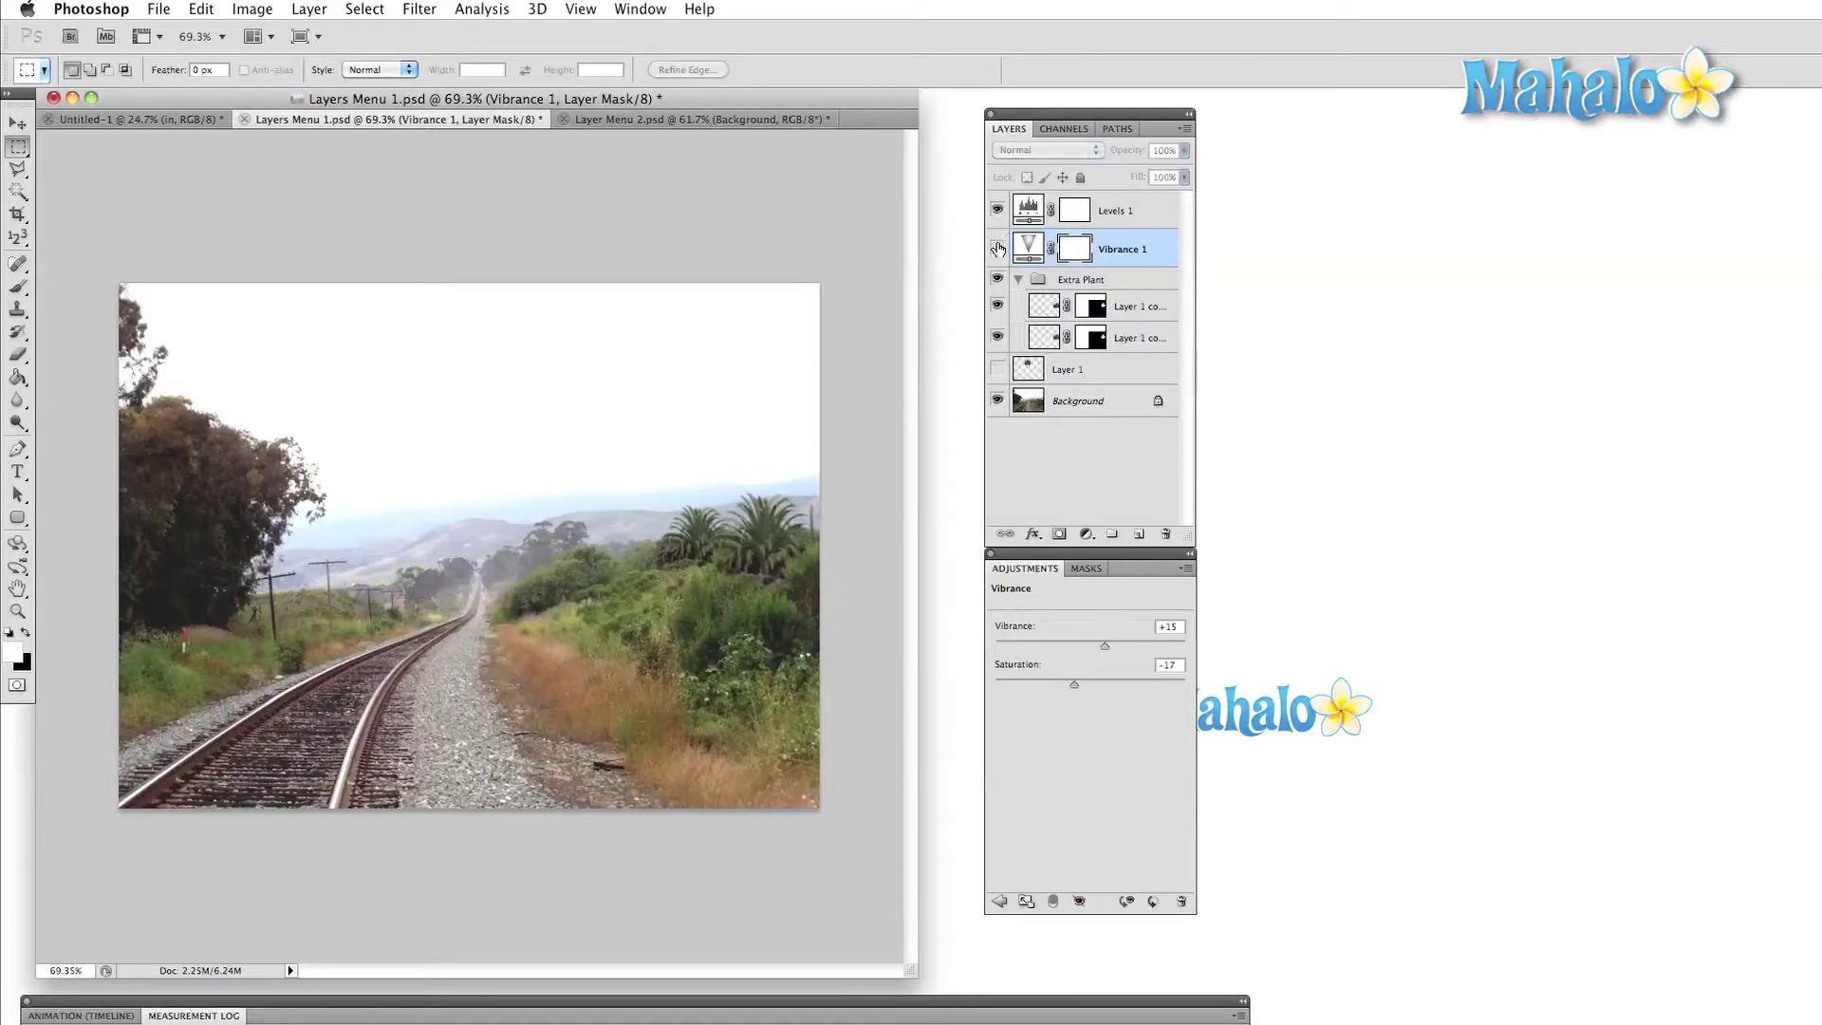
# - Turn Vibrance 1 back on and add a new blank layer with the default name Layer 2
pyautogui.click(997, 247)
pyautogui.click(309, 9)
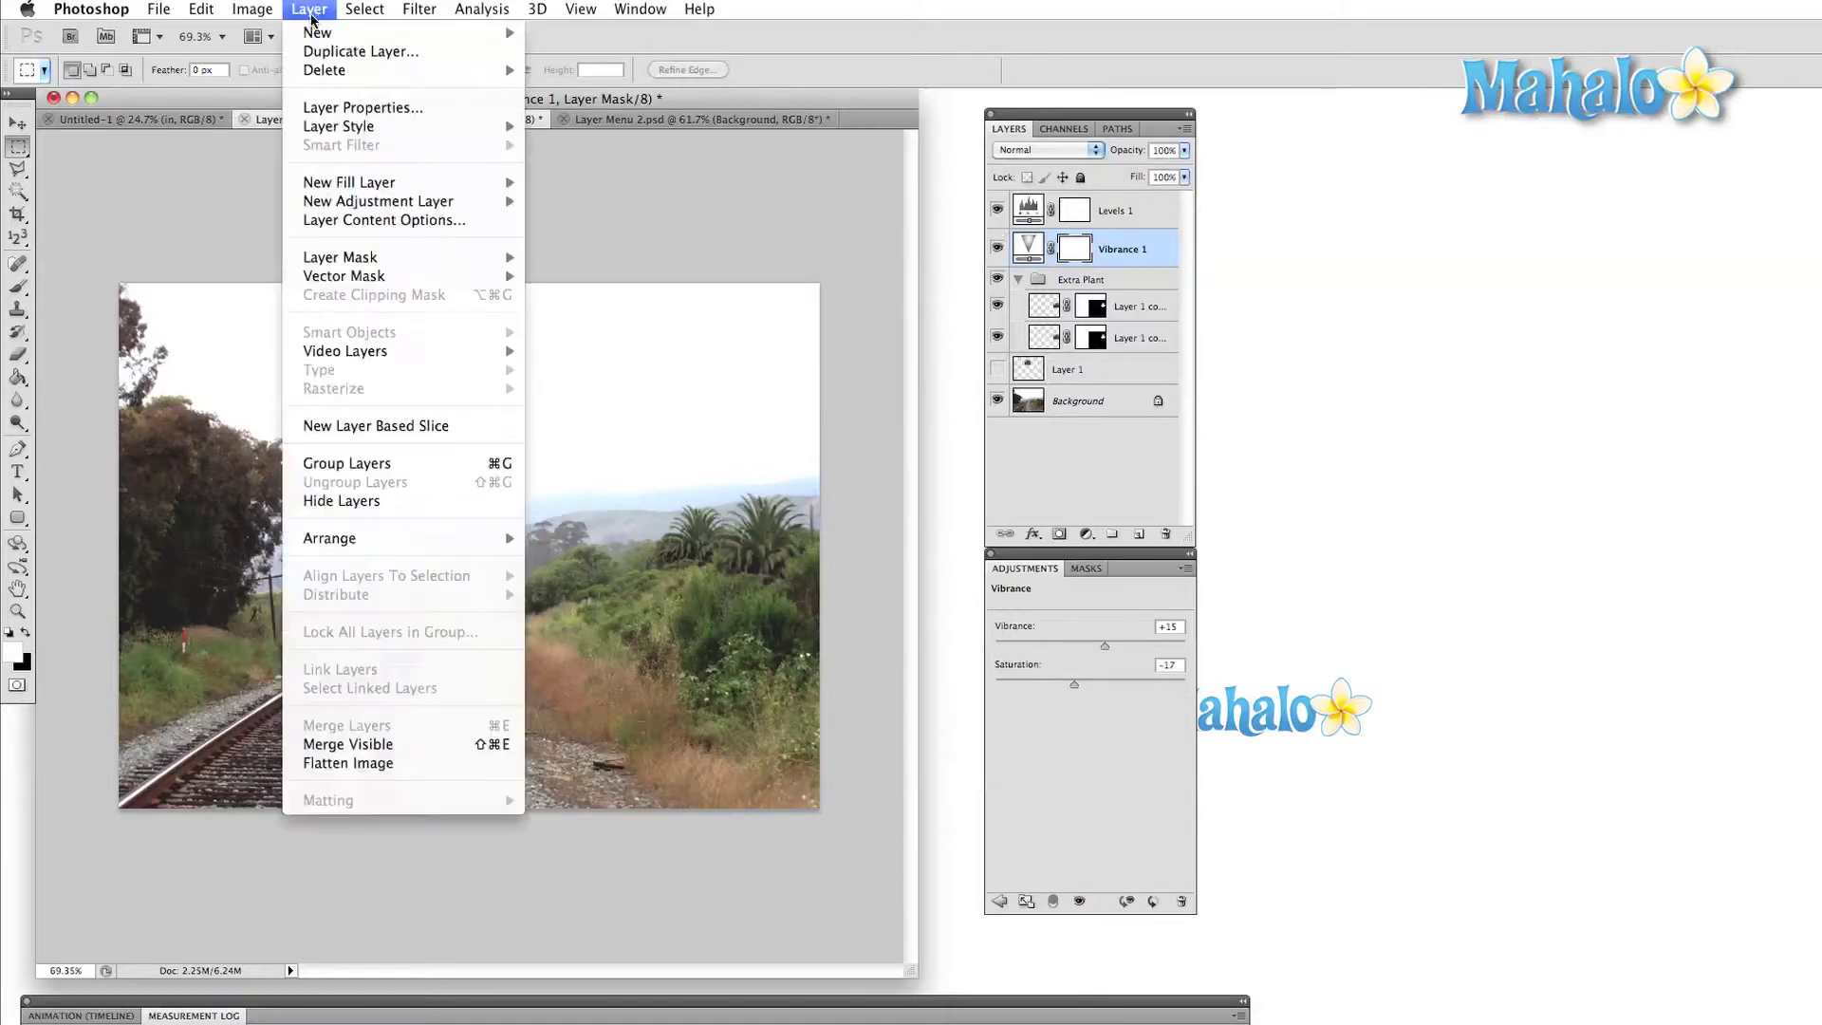
pyautogui.moveTo(314, 36)
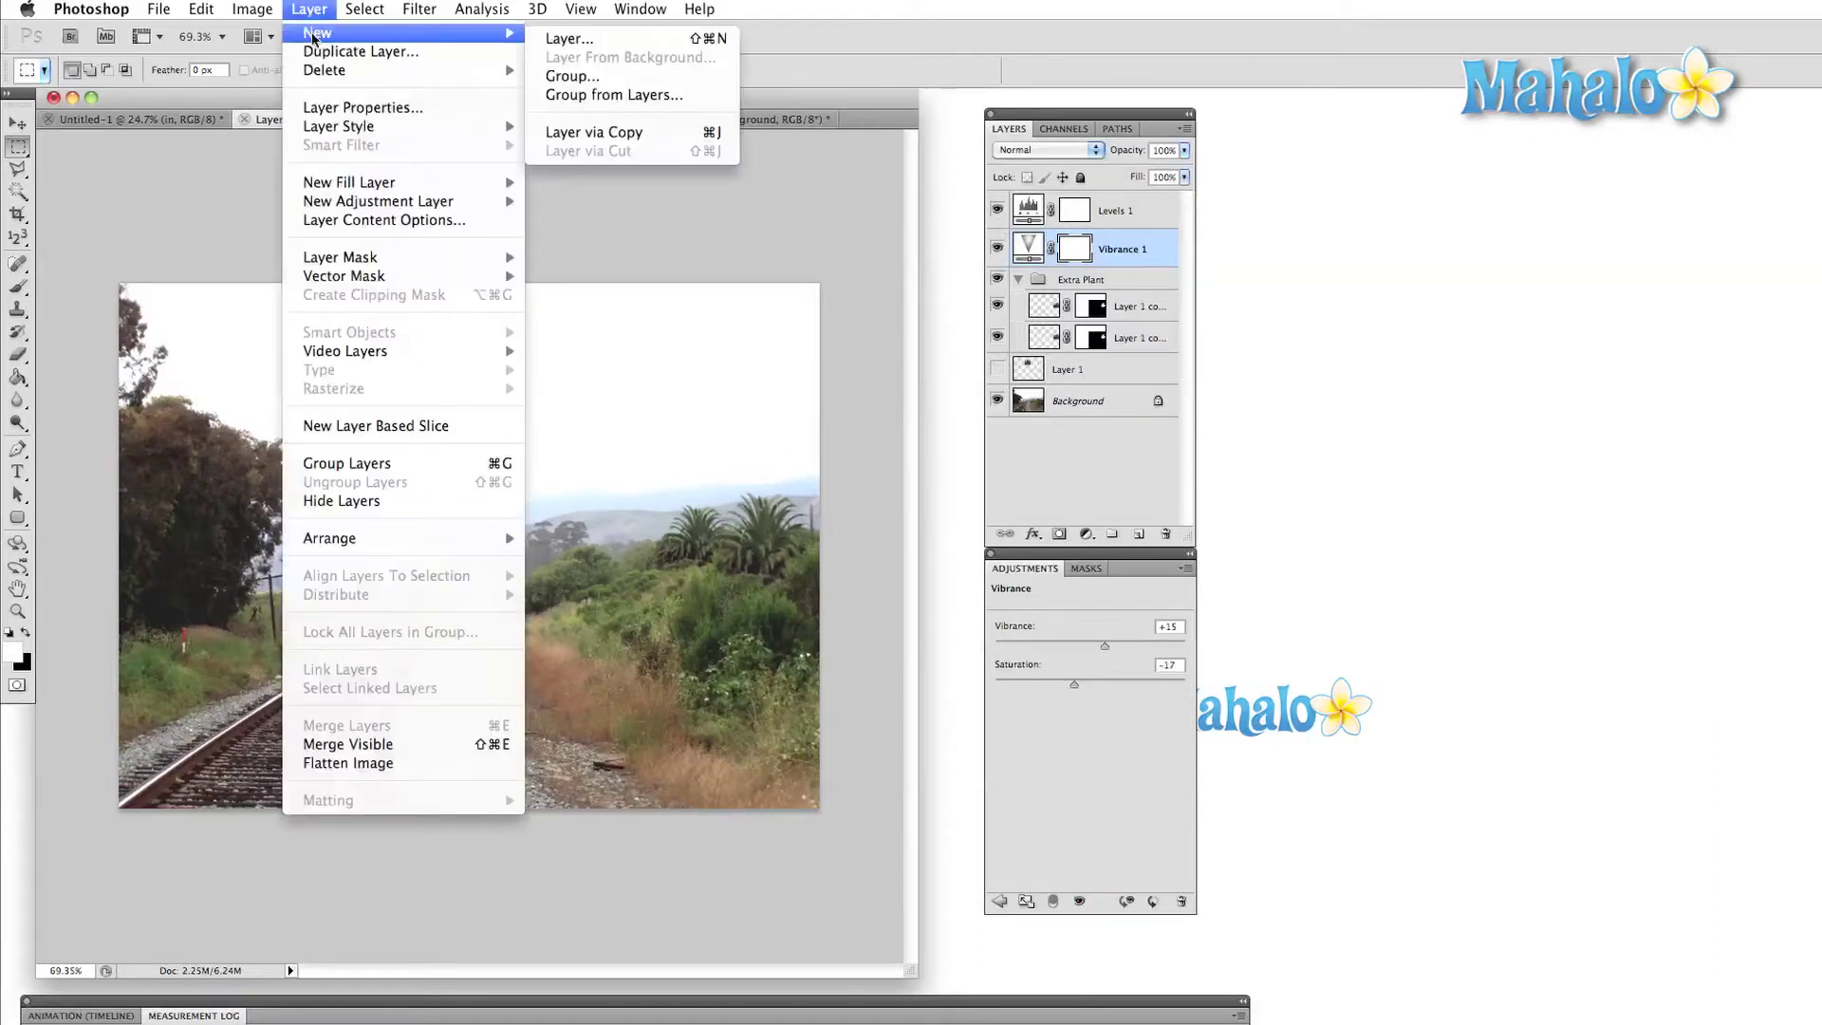
pyautogui.click(566, 42)
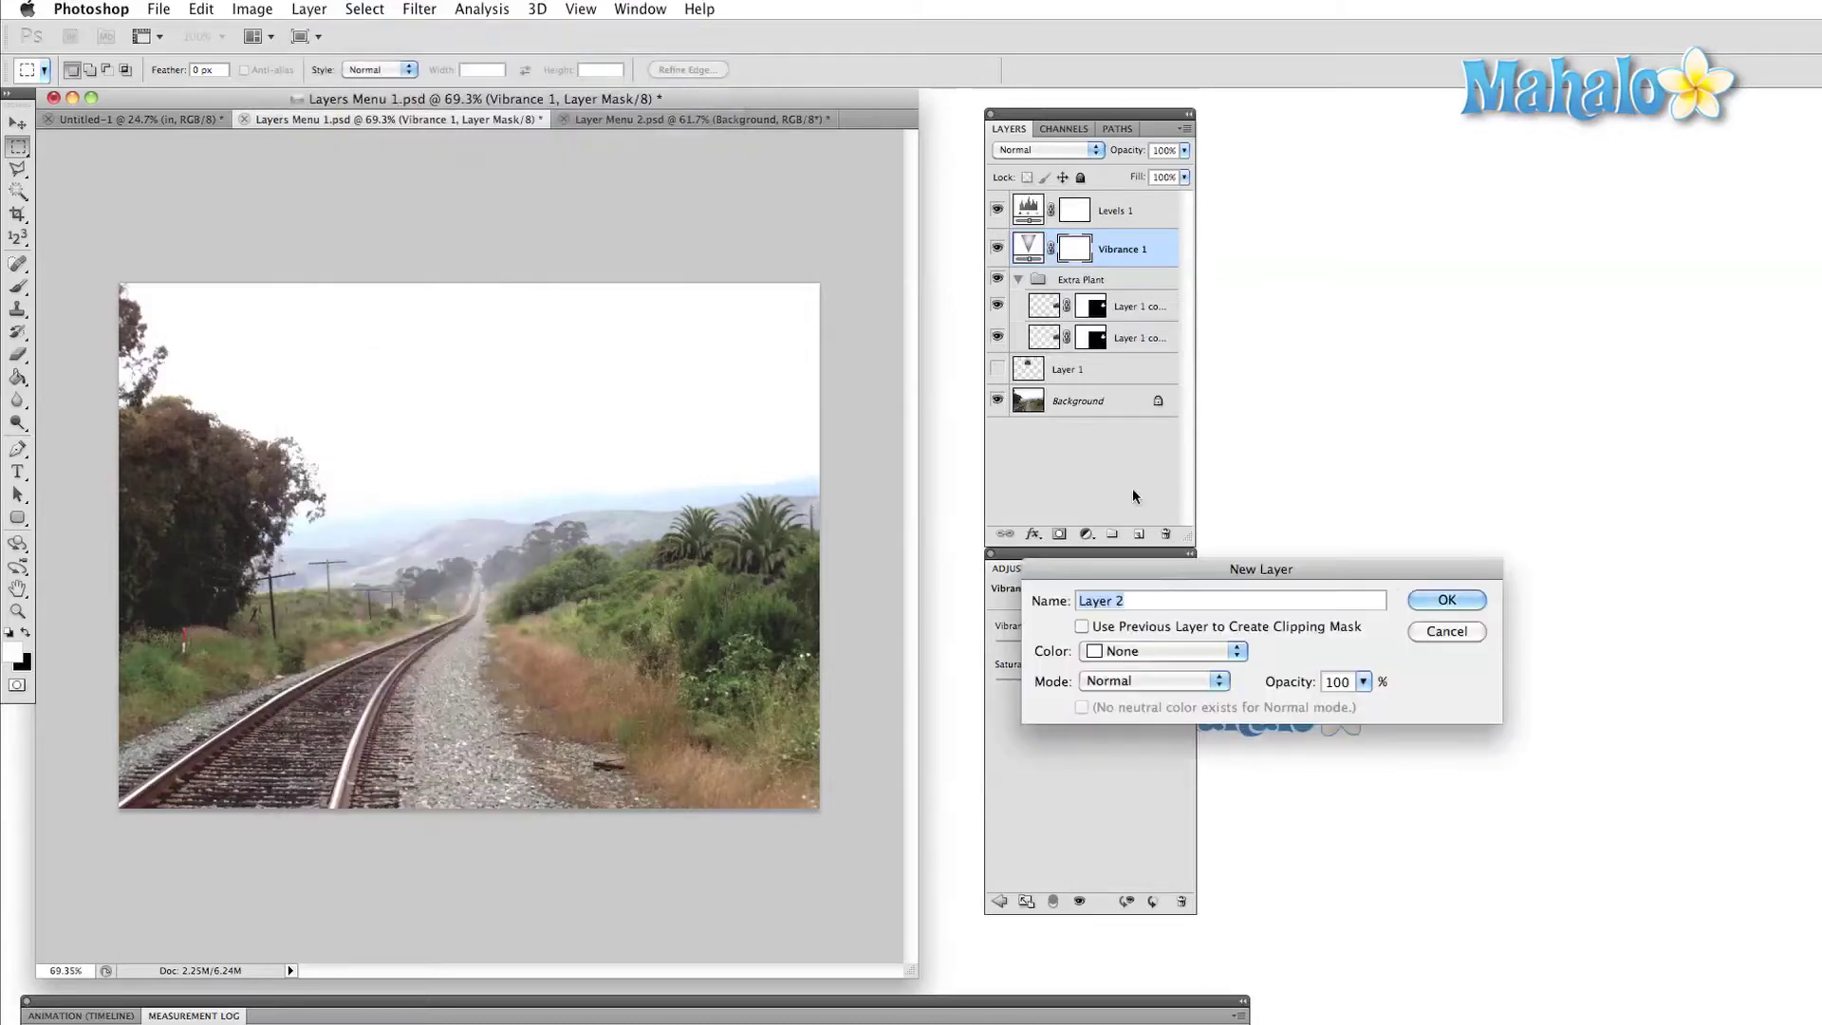
pyautogui.click(1449, 601)
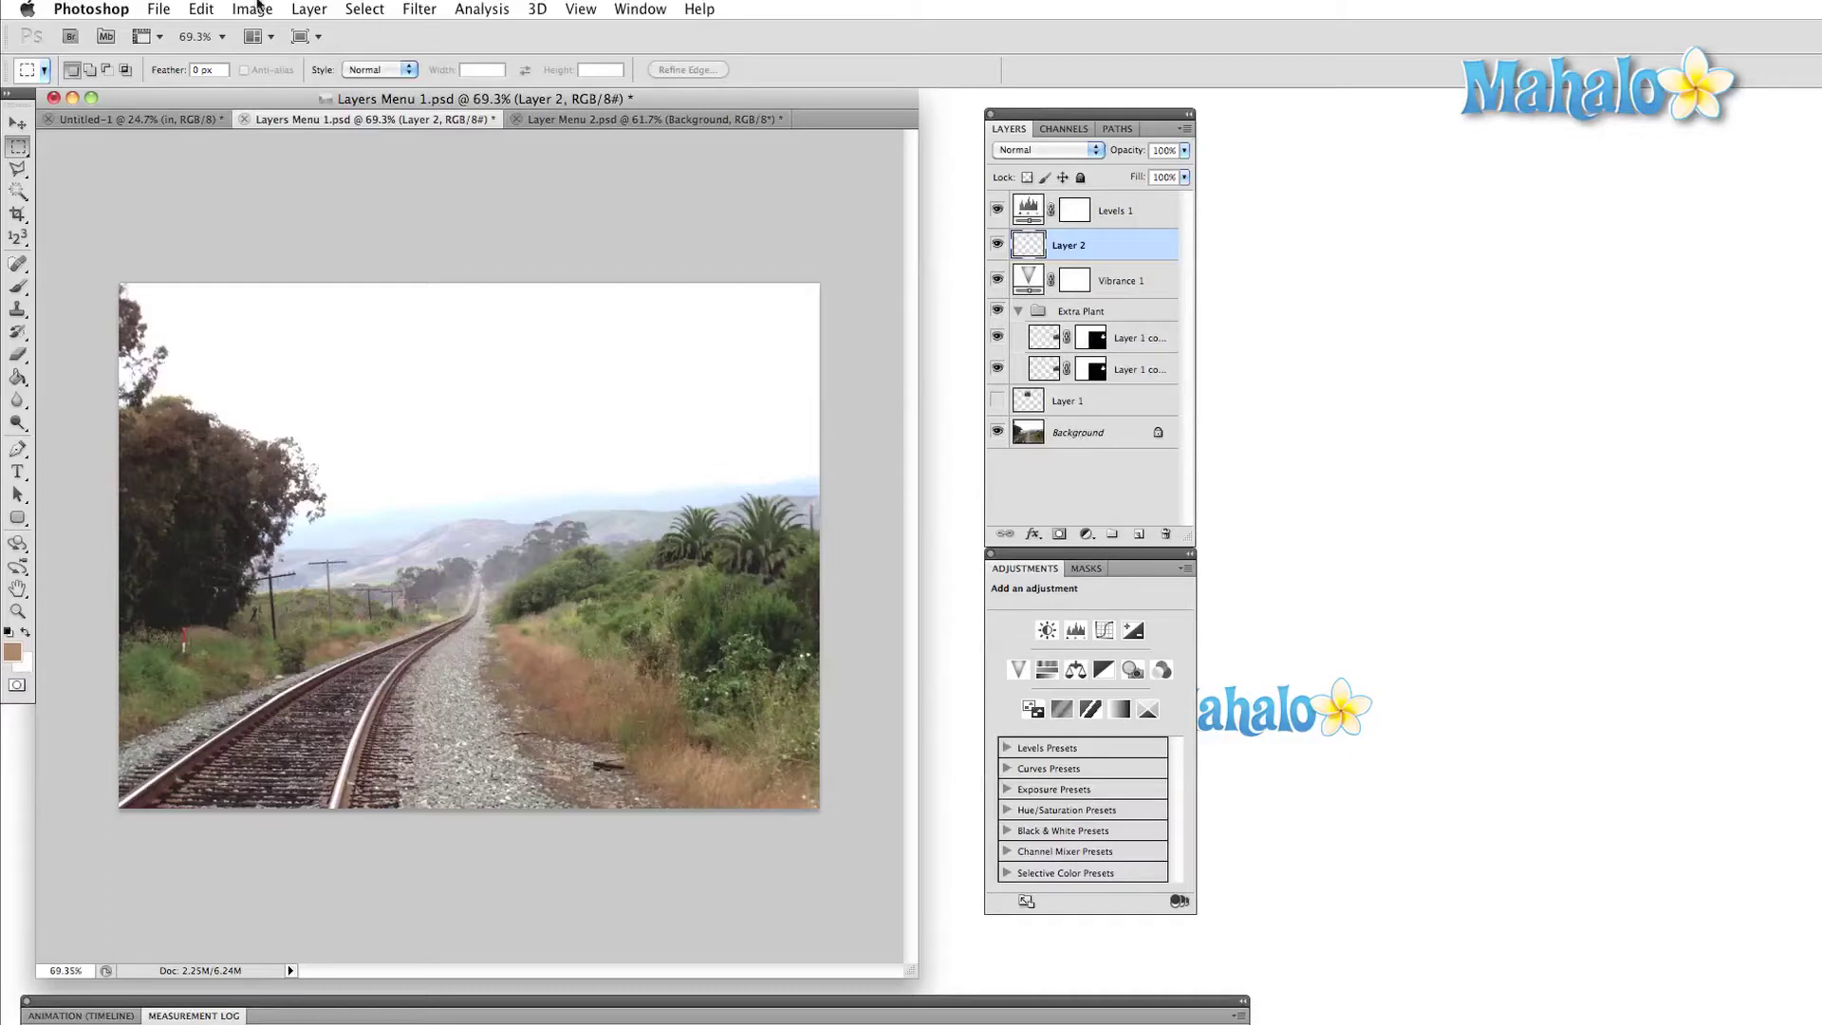
# - Browse the Layer menu's submenus and close it without choosing a command
pyautogui.click(309, 9)
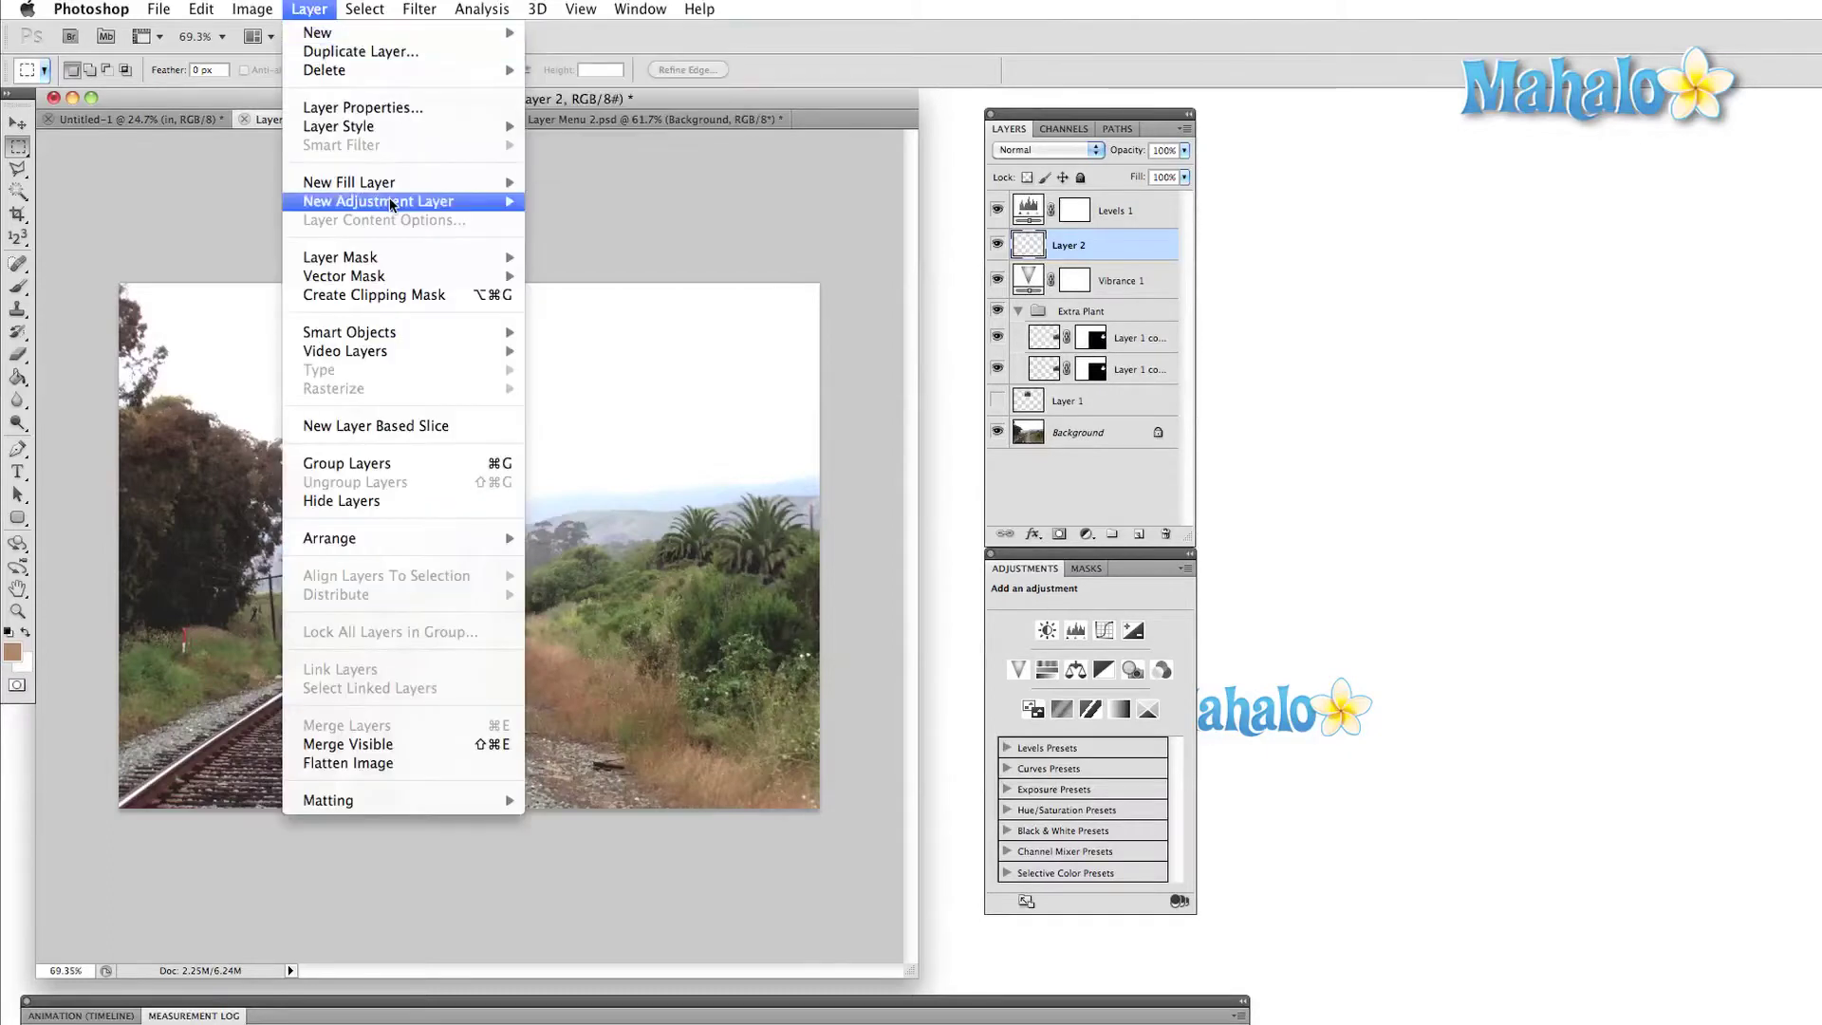
pyautogui.moveTo(392, 203)
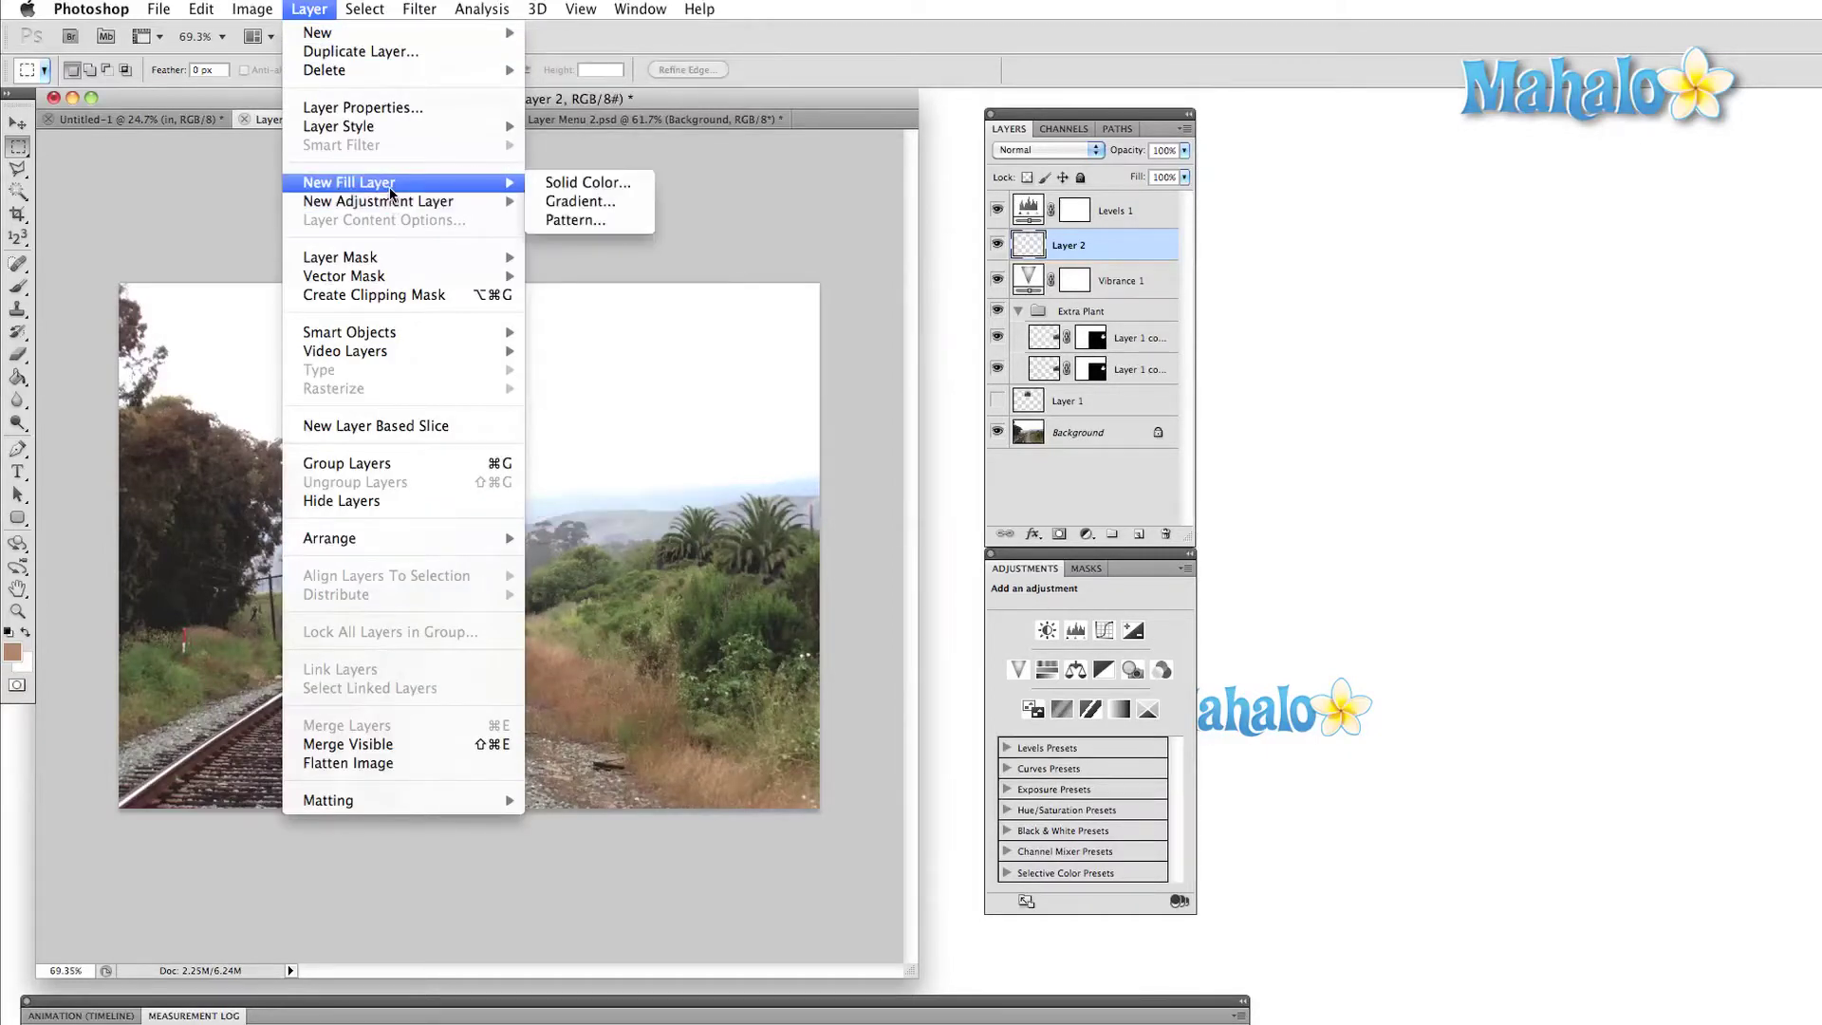
pyautogui.moveTo(395, 347)
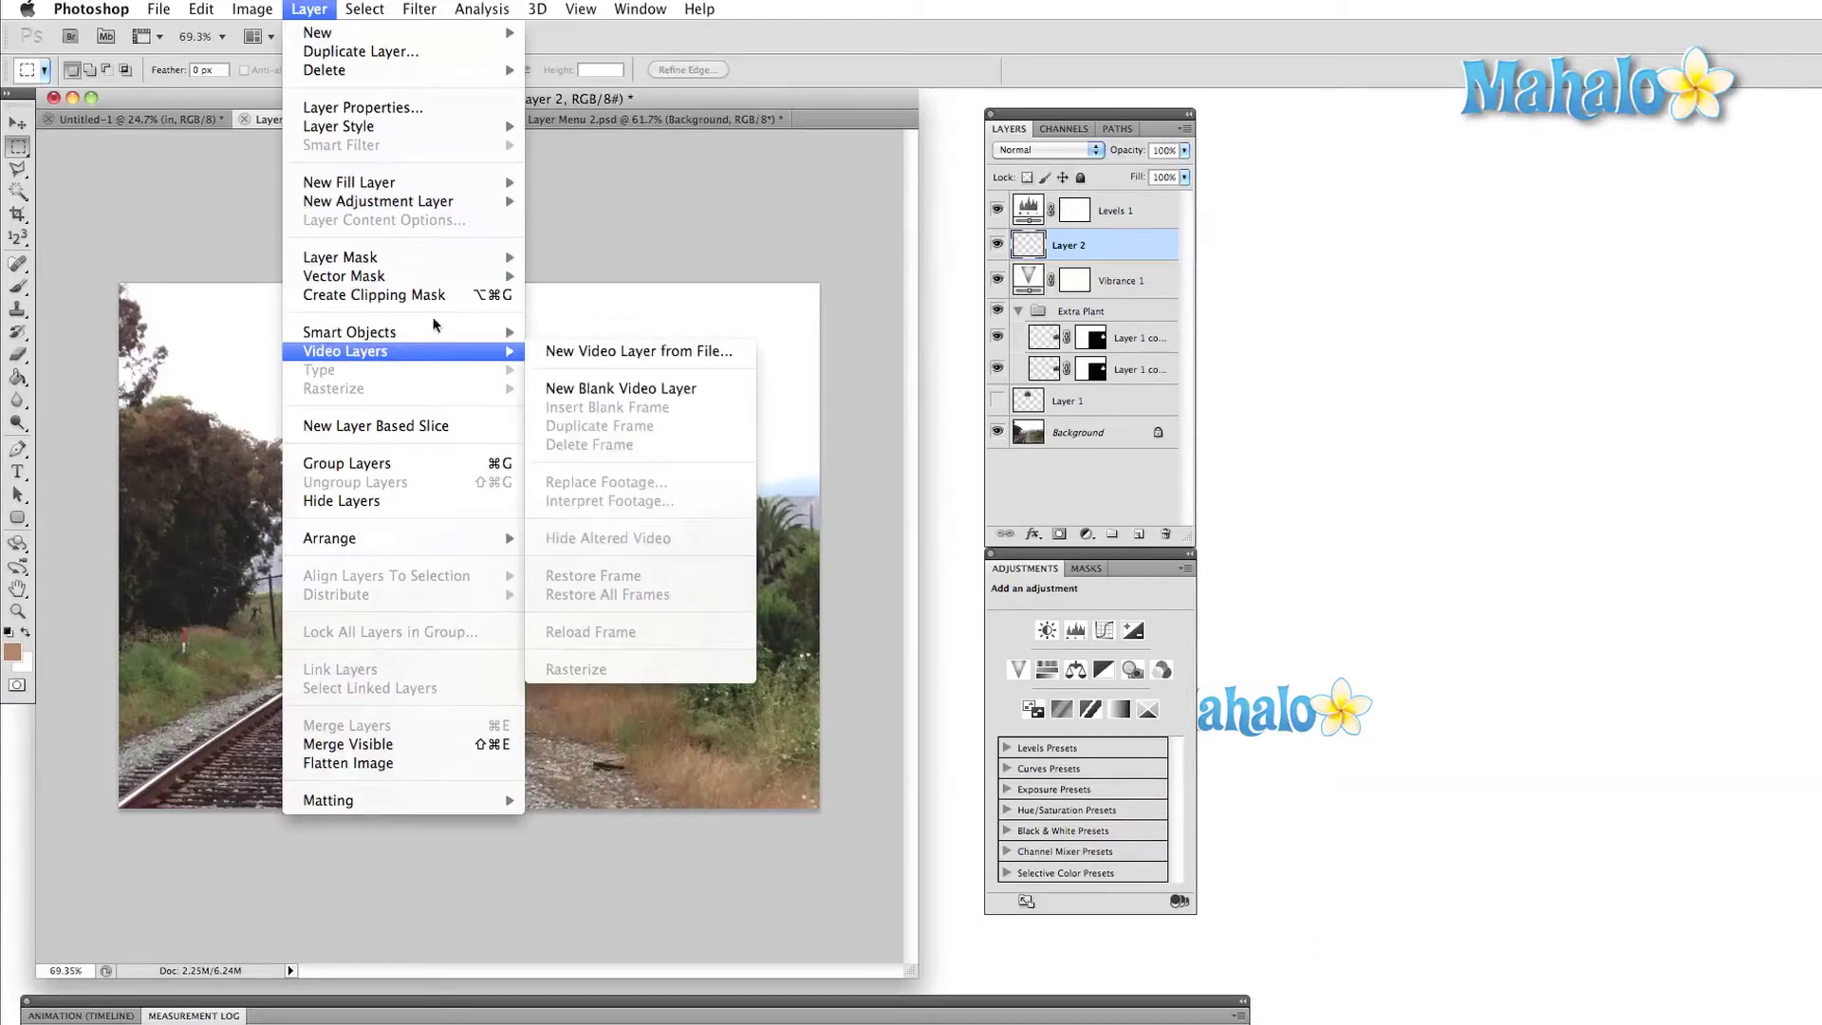
pyautogui.click(495, 204)
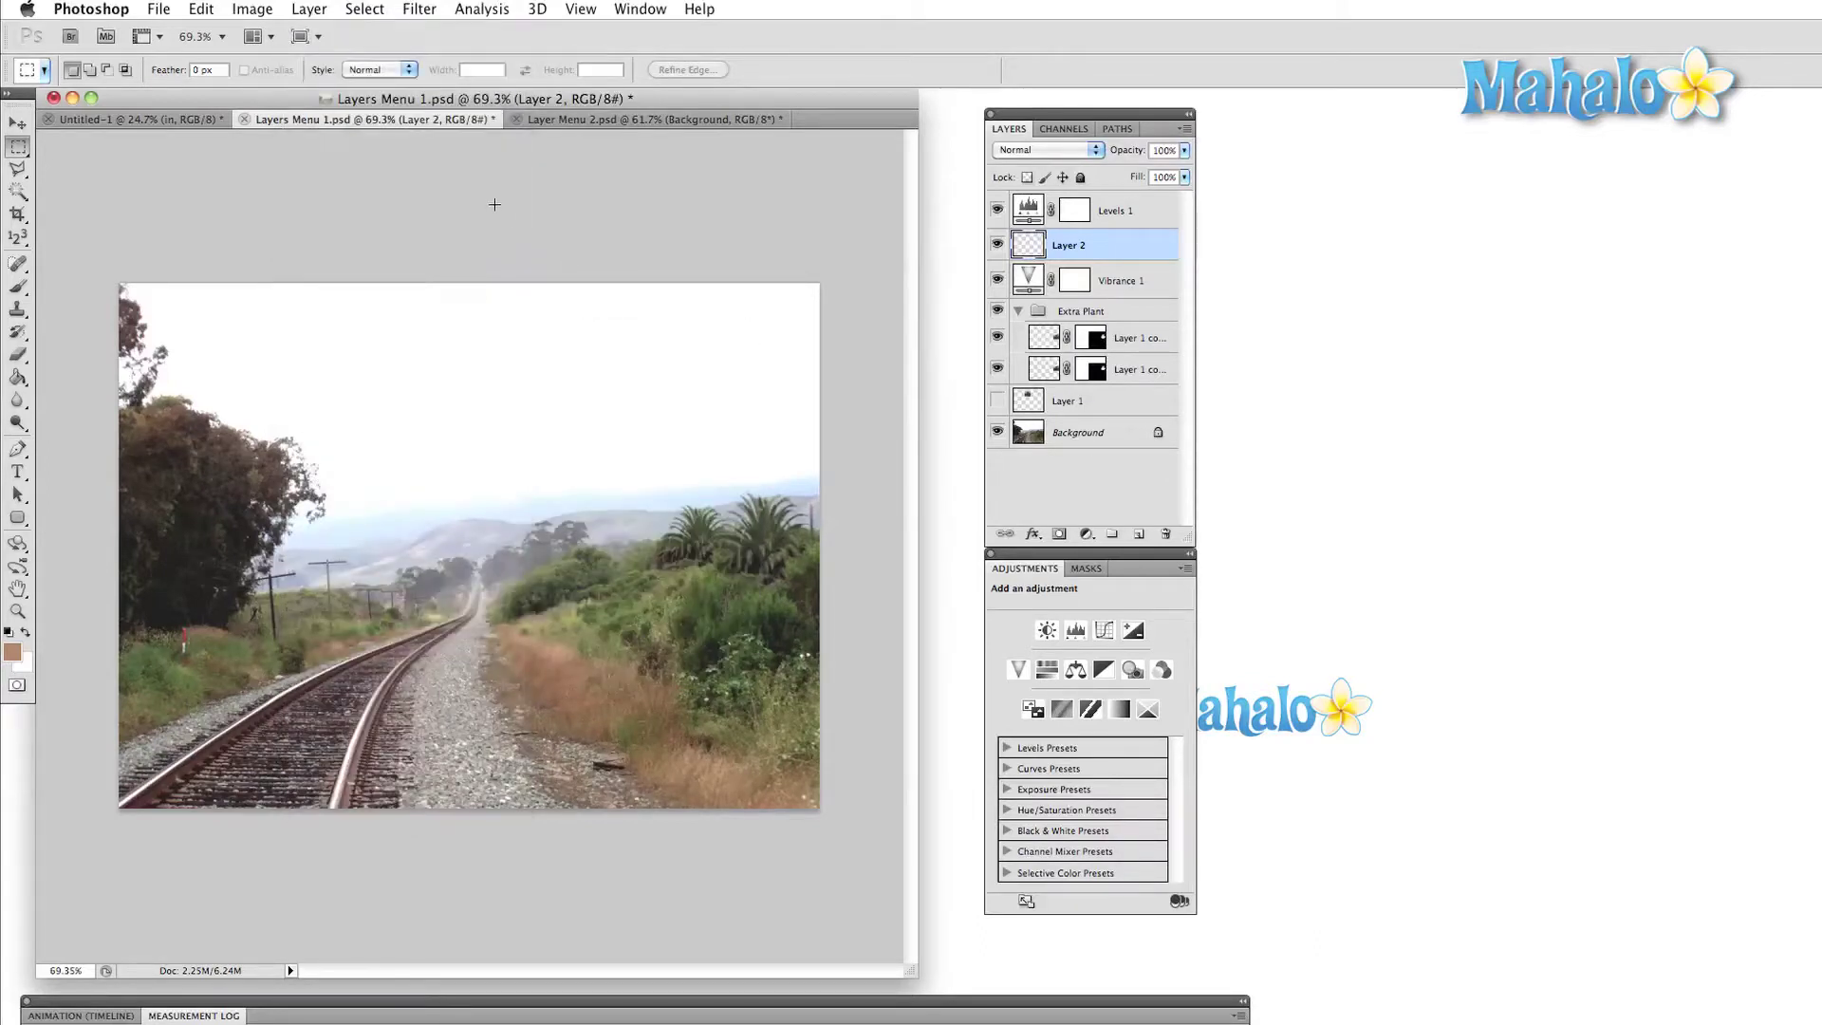
# - Switch to Layer Menu 2.psd and marquee-select the Mahalo page's featured interview image
pyautogui.click(618, 117)
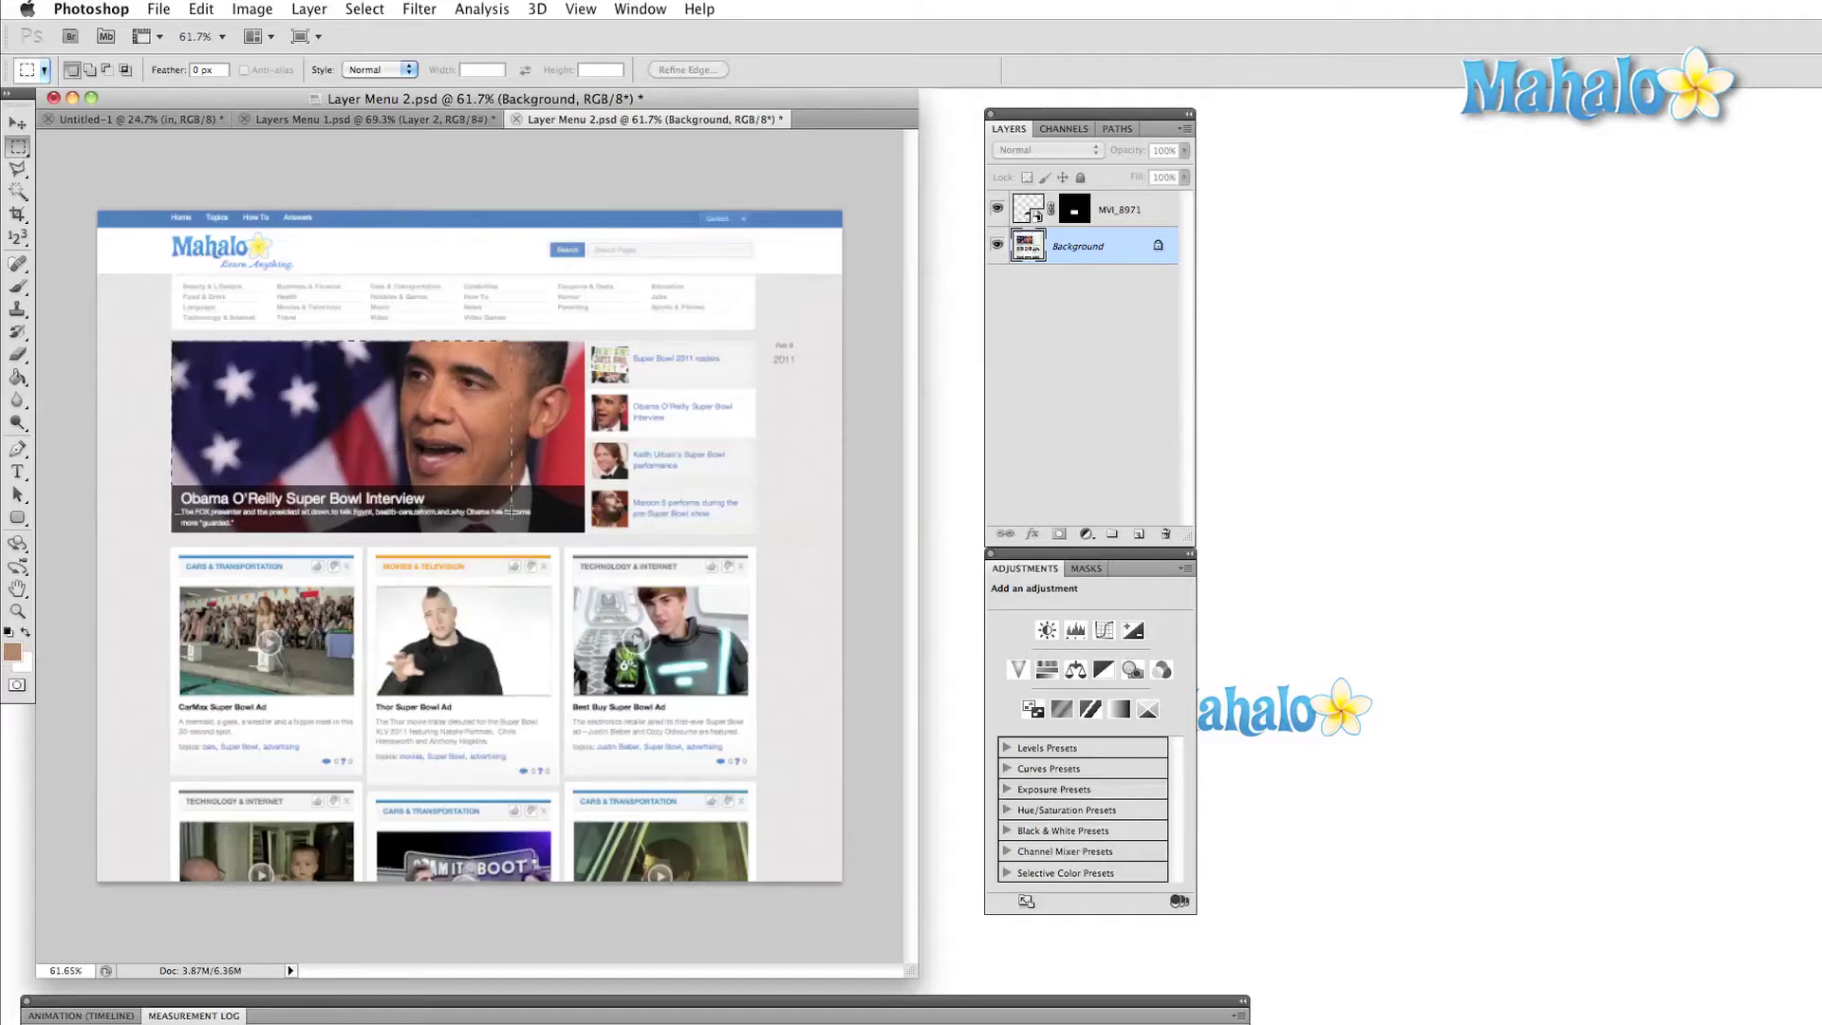
pyautogui.moveTo(510, 512); pyautogui.dragTo(539, 512)
pyautogui.moveTo(581, 529); pyautogui.dragTo(582, 531)
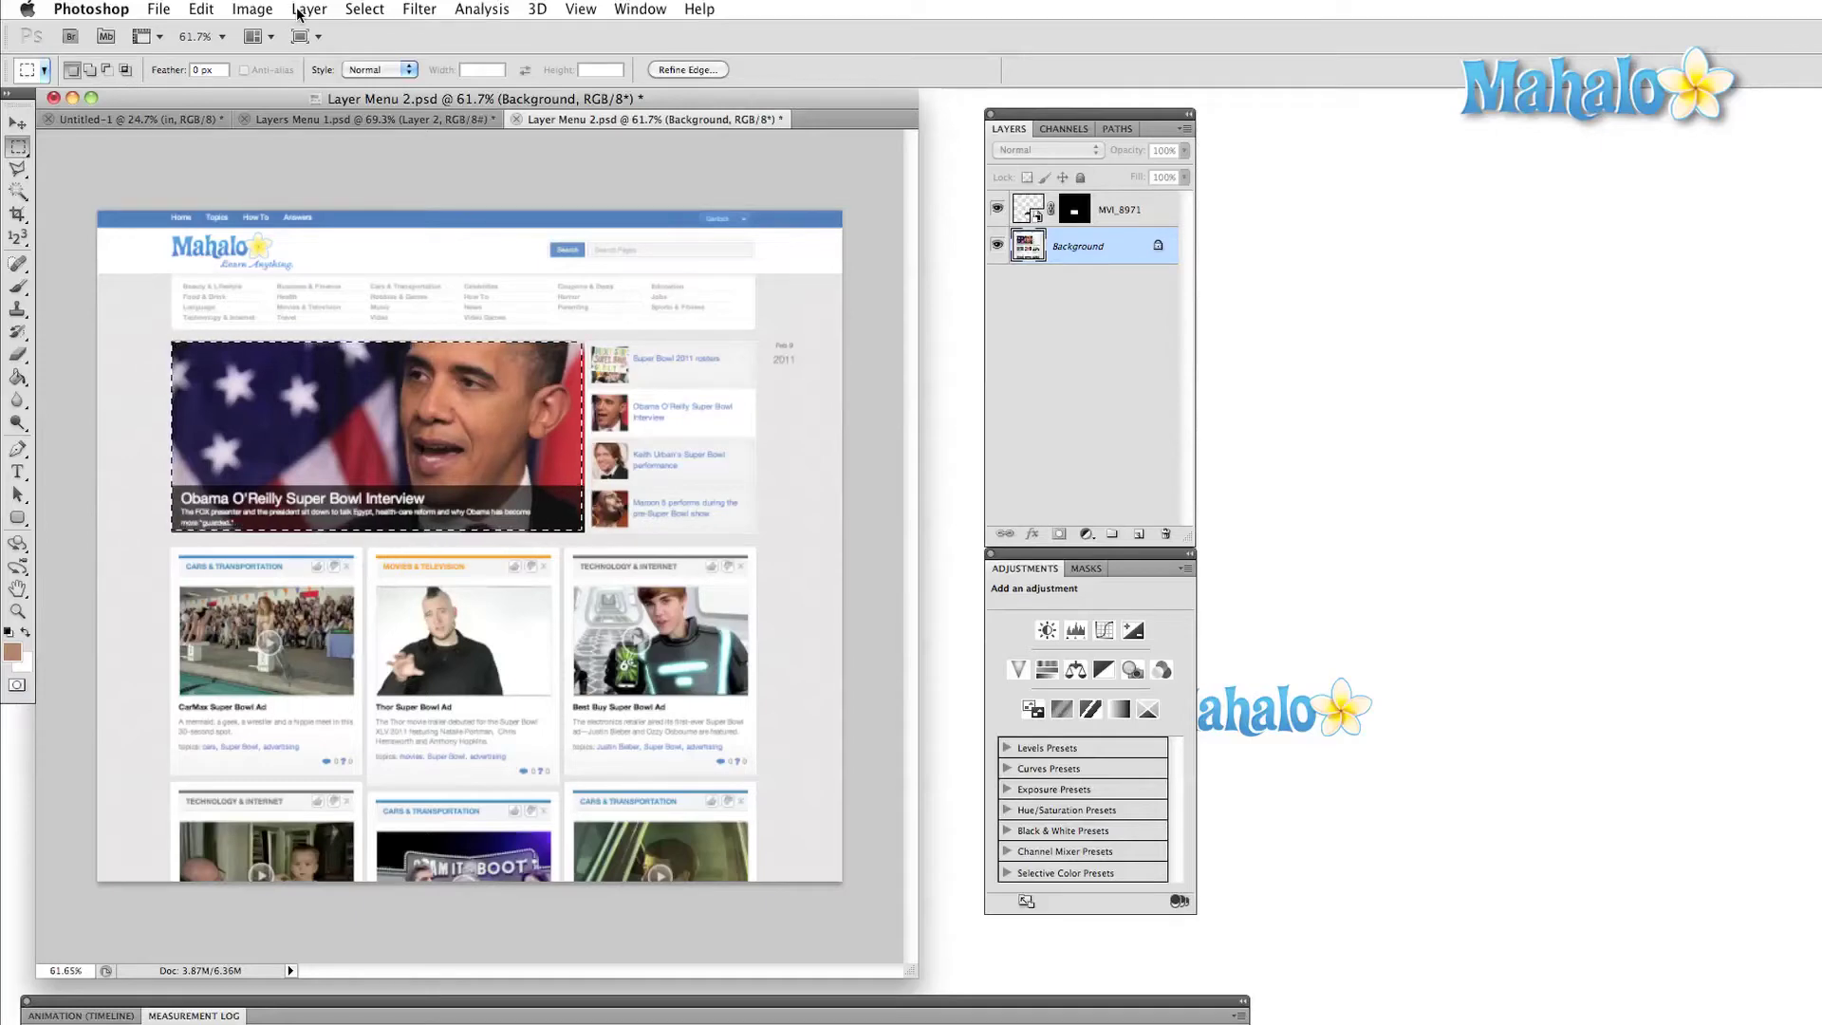
# - Copy the selection and Paste In Place it as a new Layer 1
pyautogui.click(201, 10)
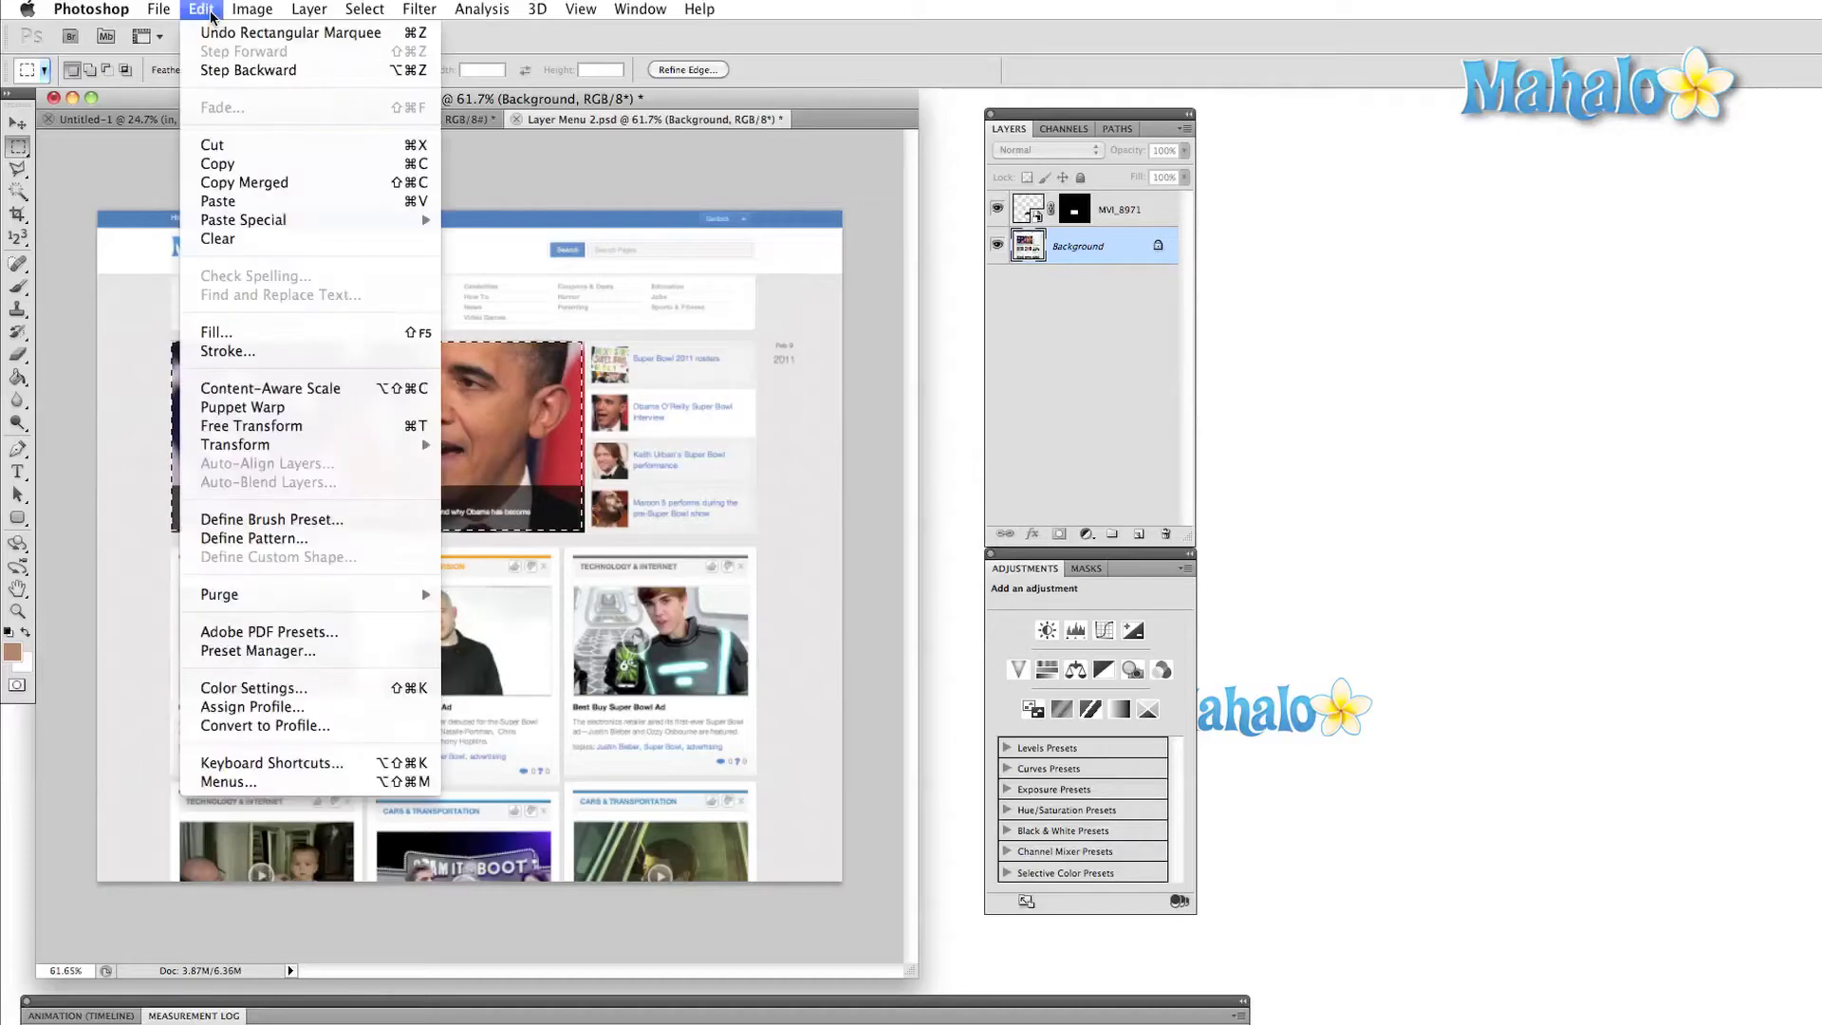
pyautogui.click(220, 165)
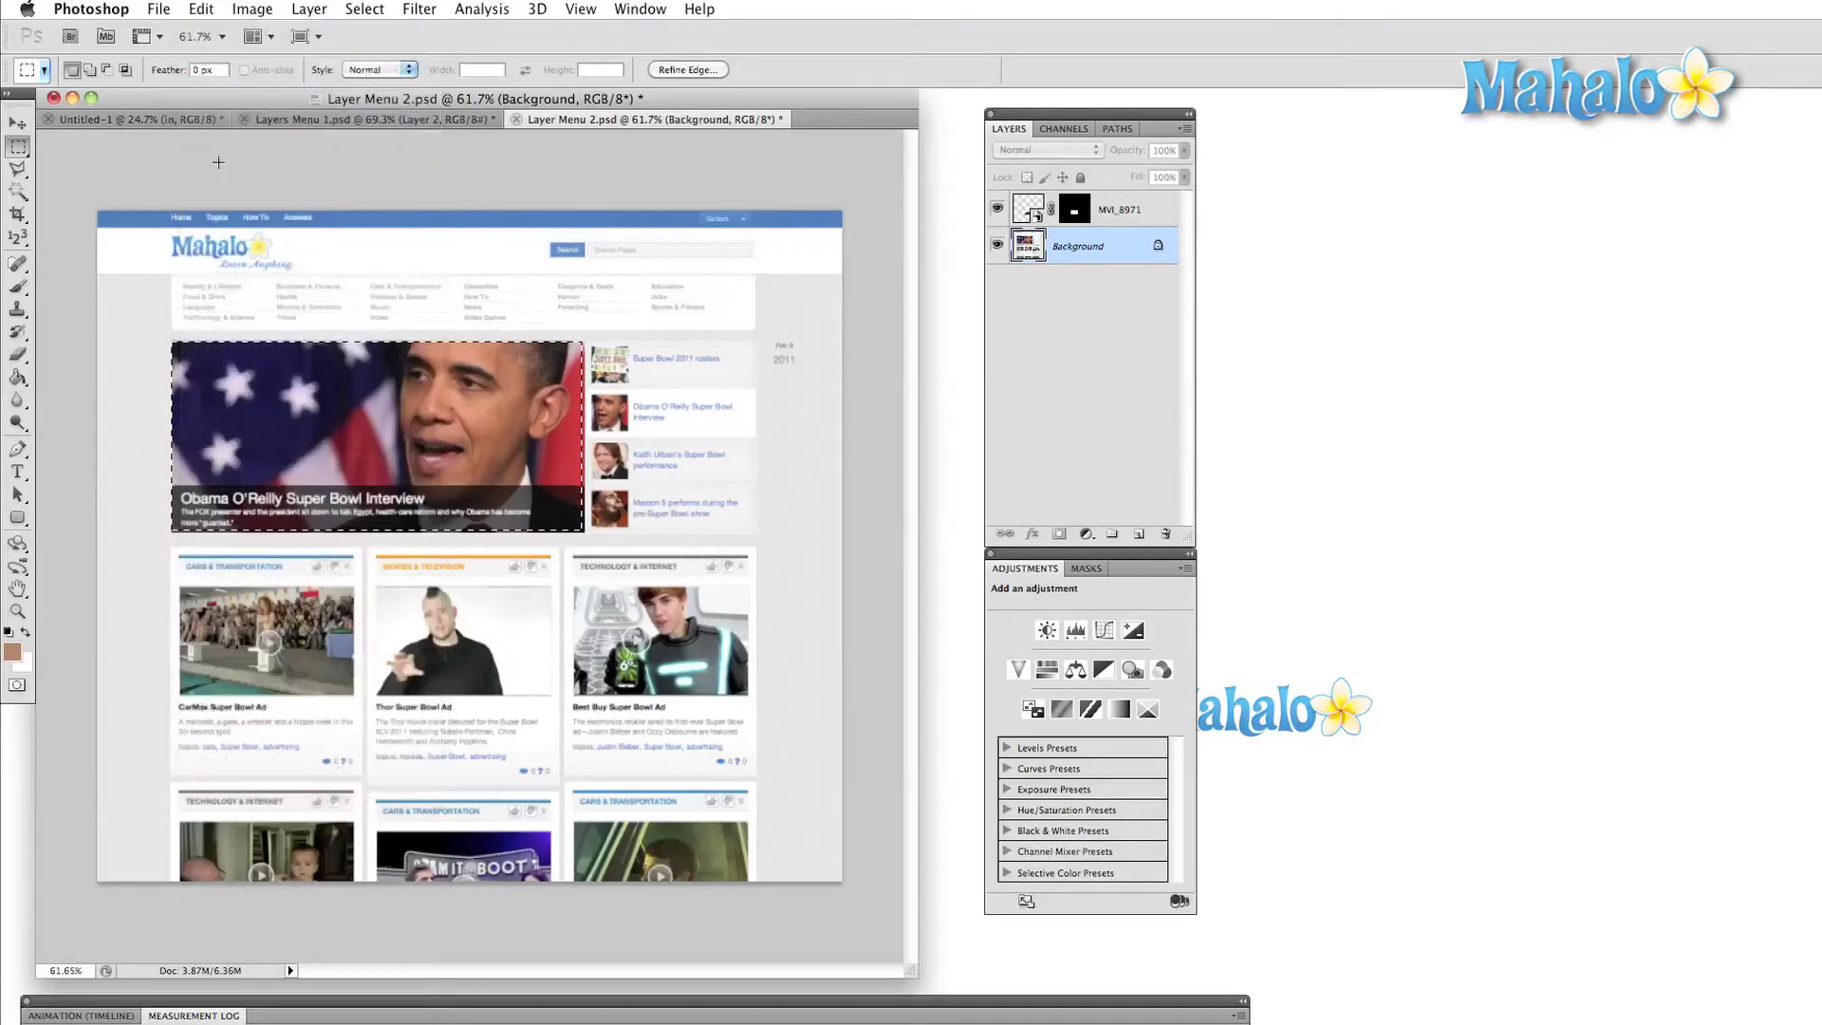
pyautogui.click(209, 12)
pyautogui.moveTo(276, 221)
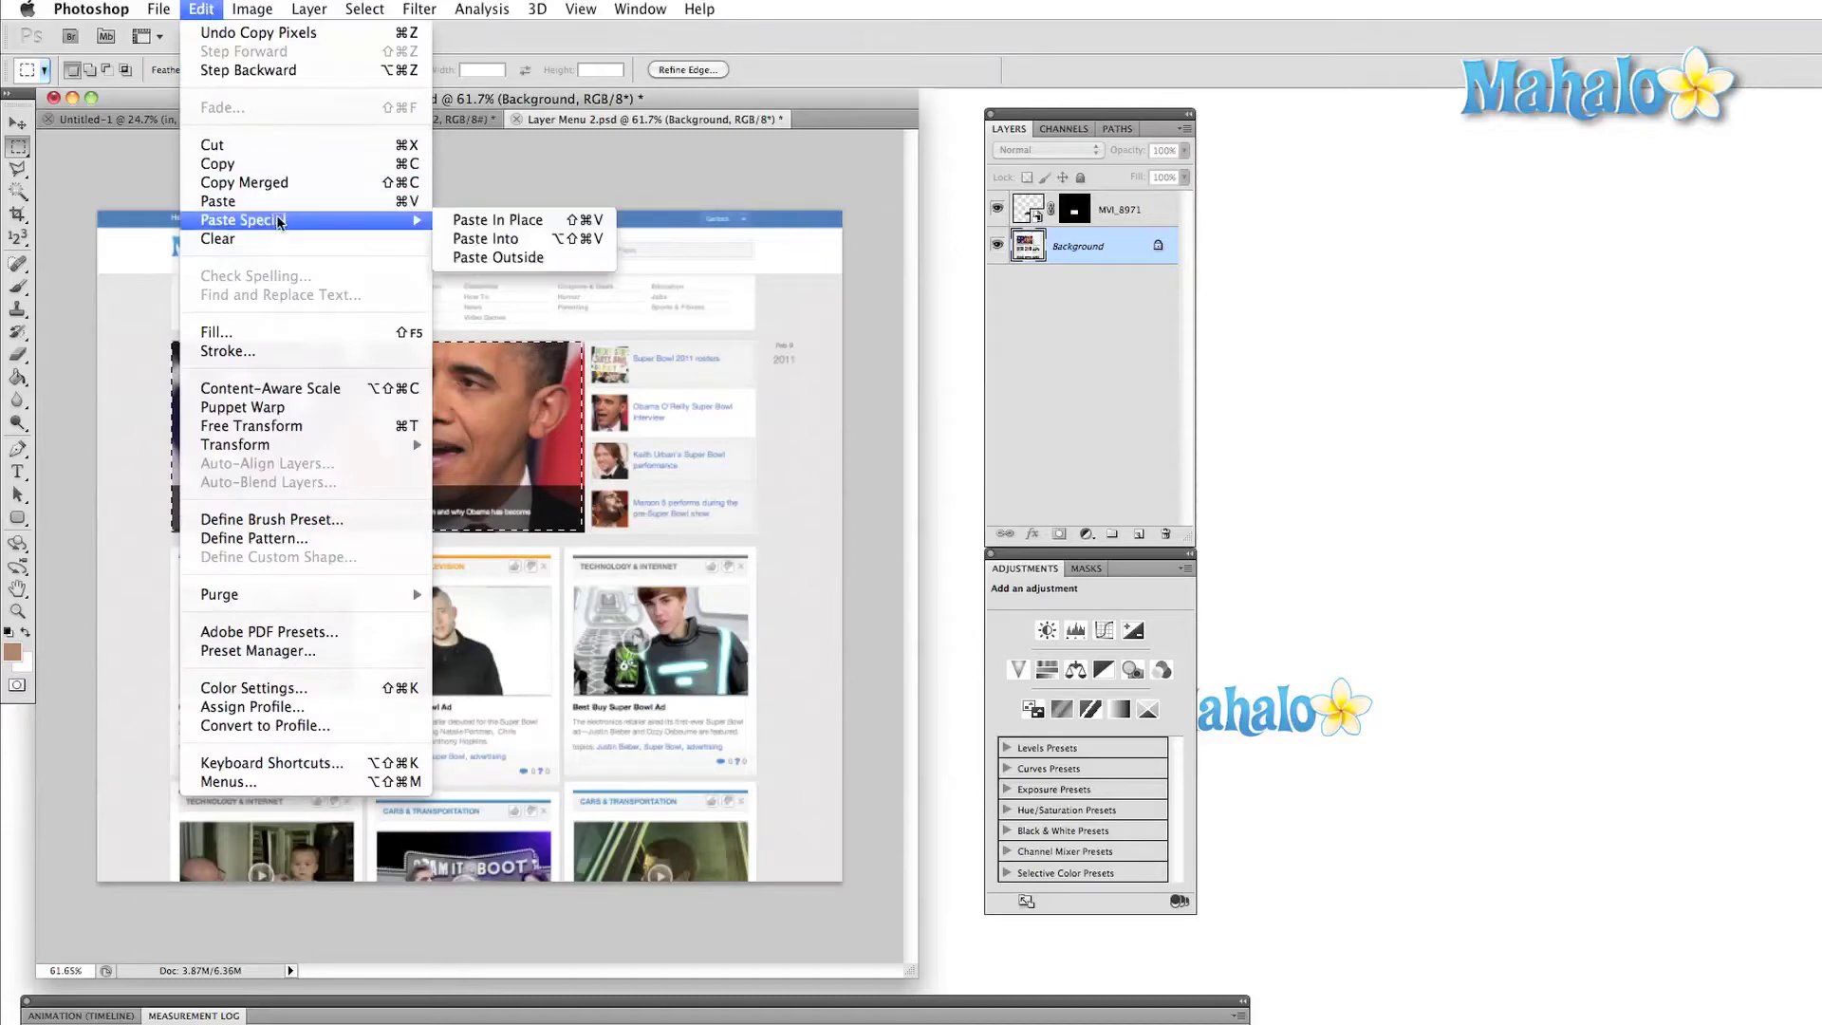
pyautogui.click(446, 221)
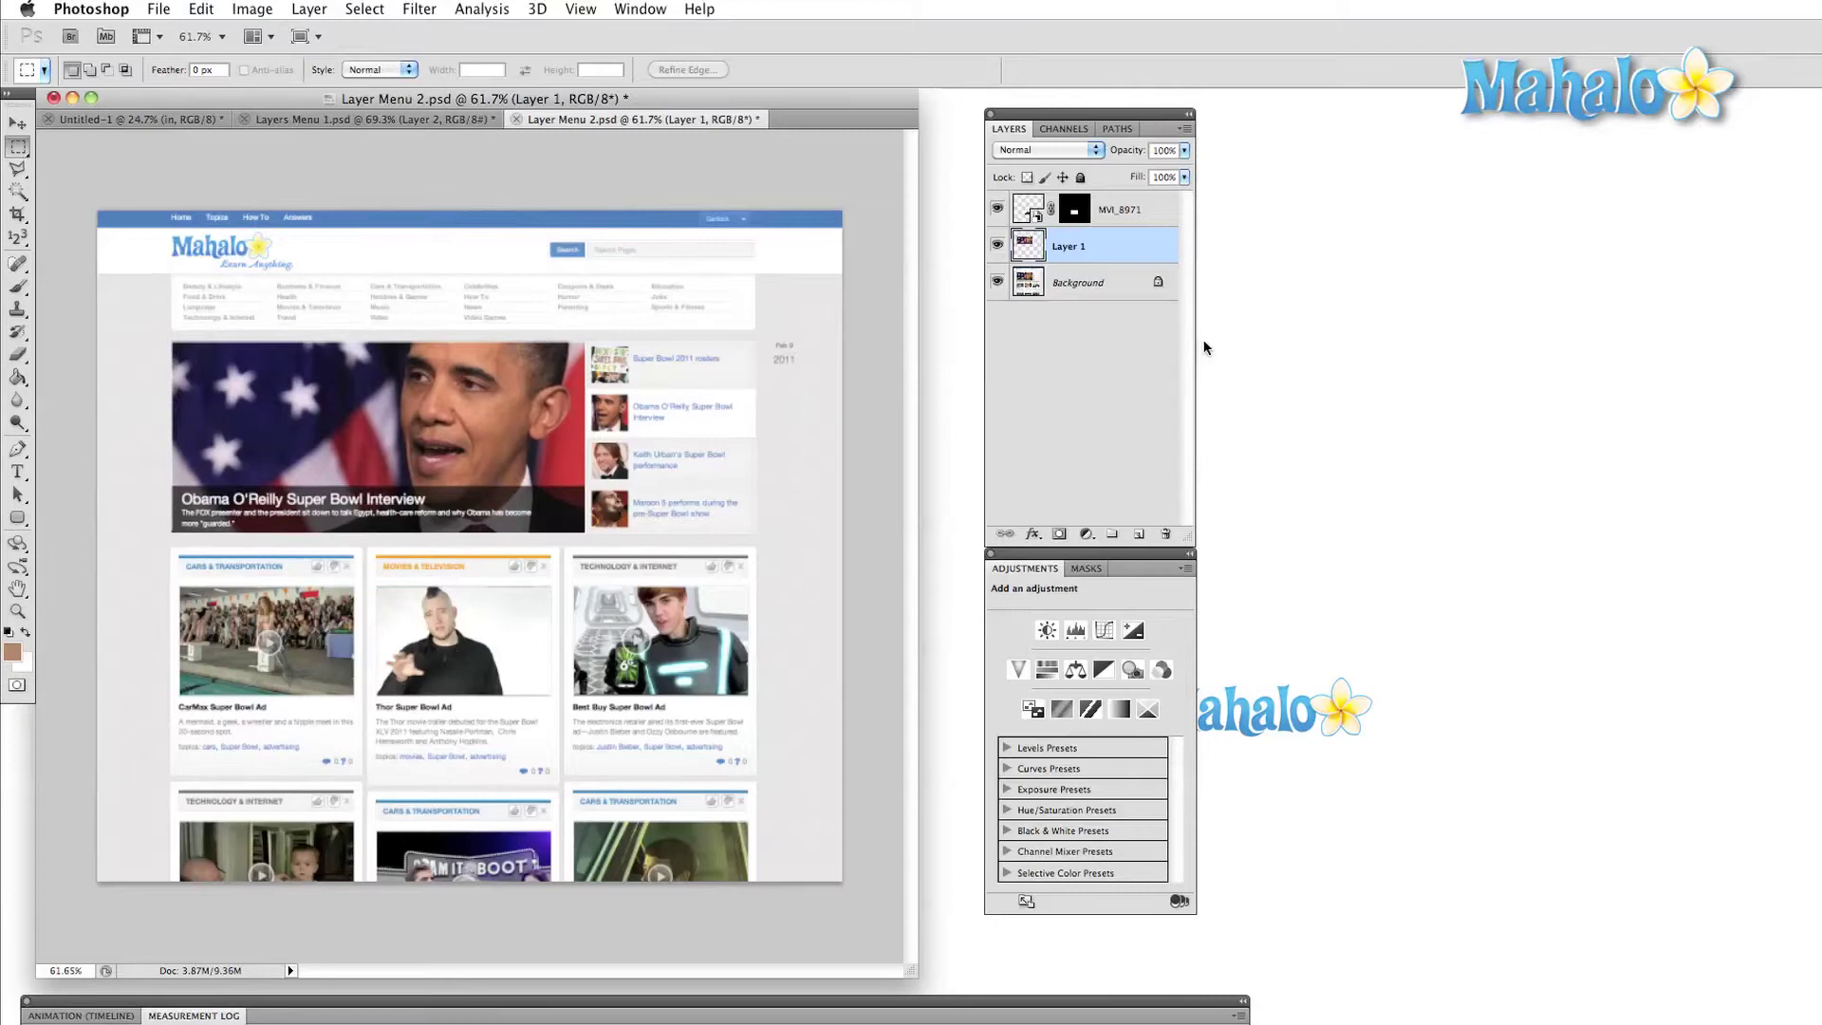
# - Convert Layer 1 into a smart object
pyautogui.click(310, 9)
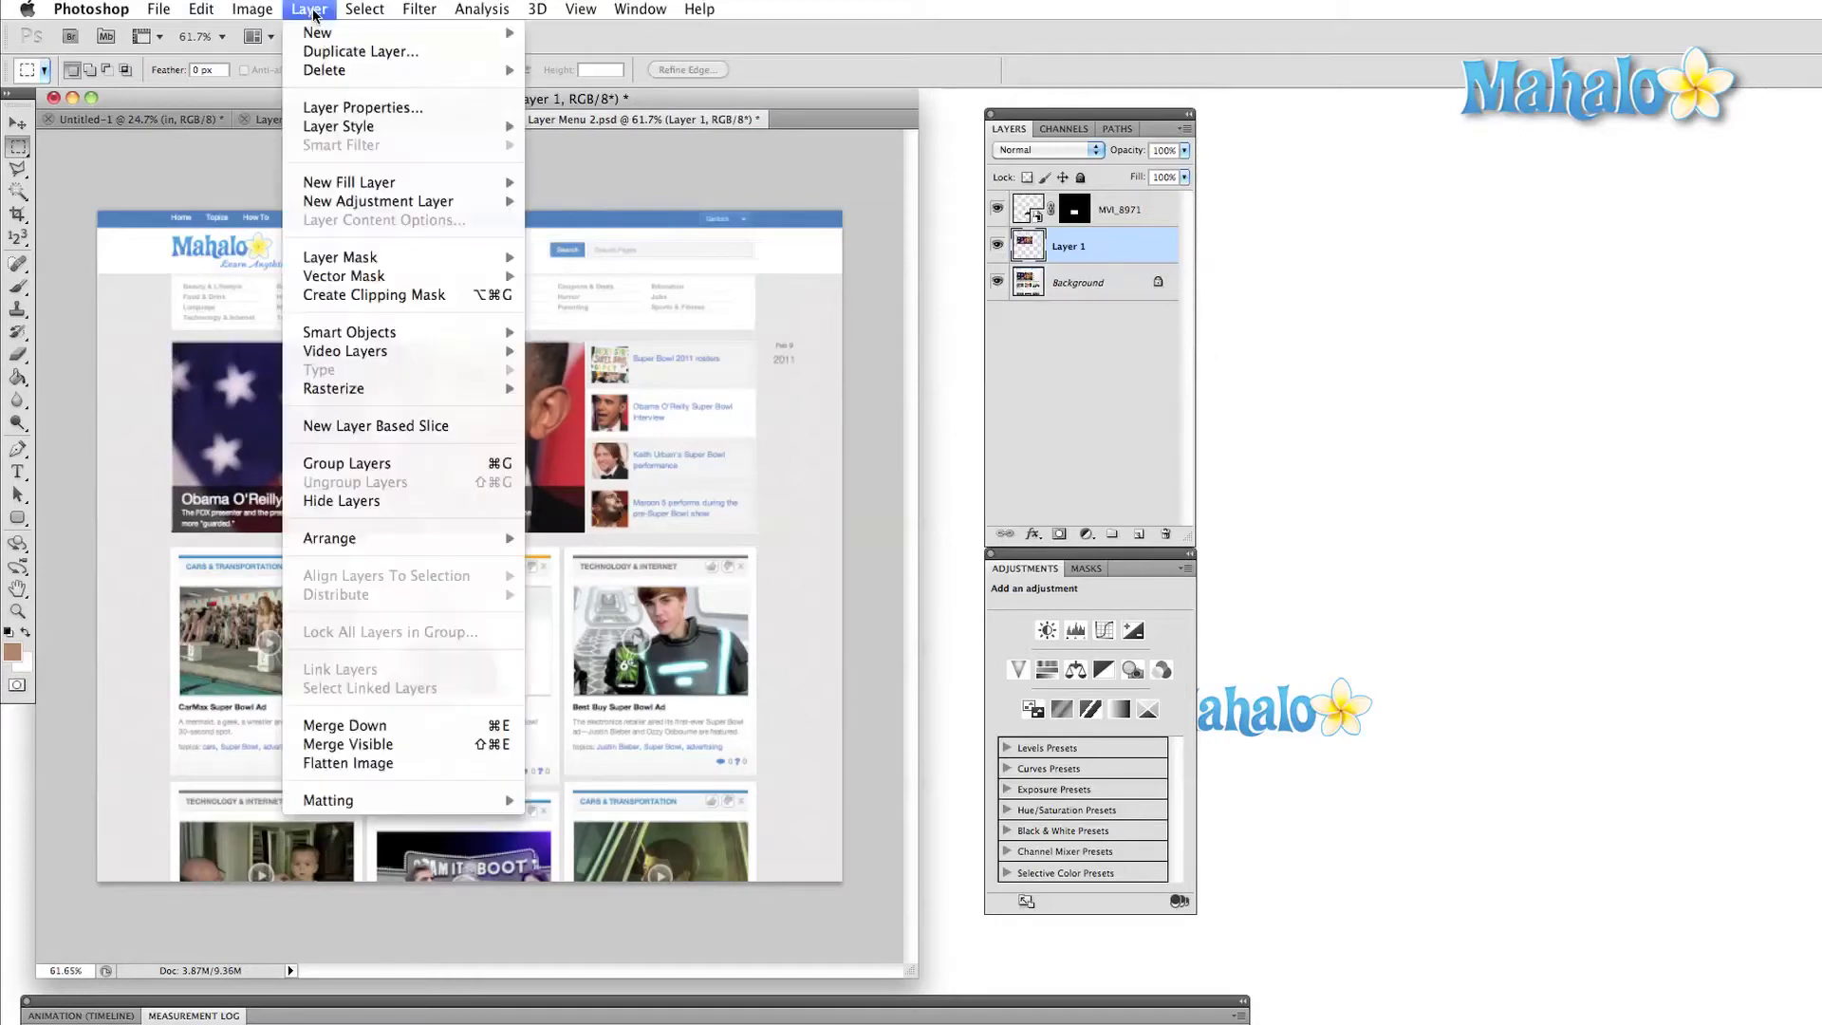
pyautogui.moveTo(353, 334)
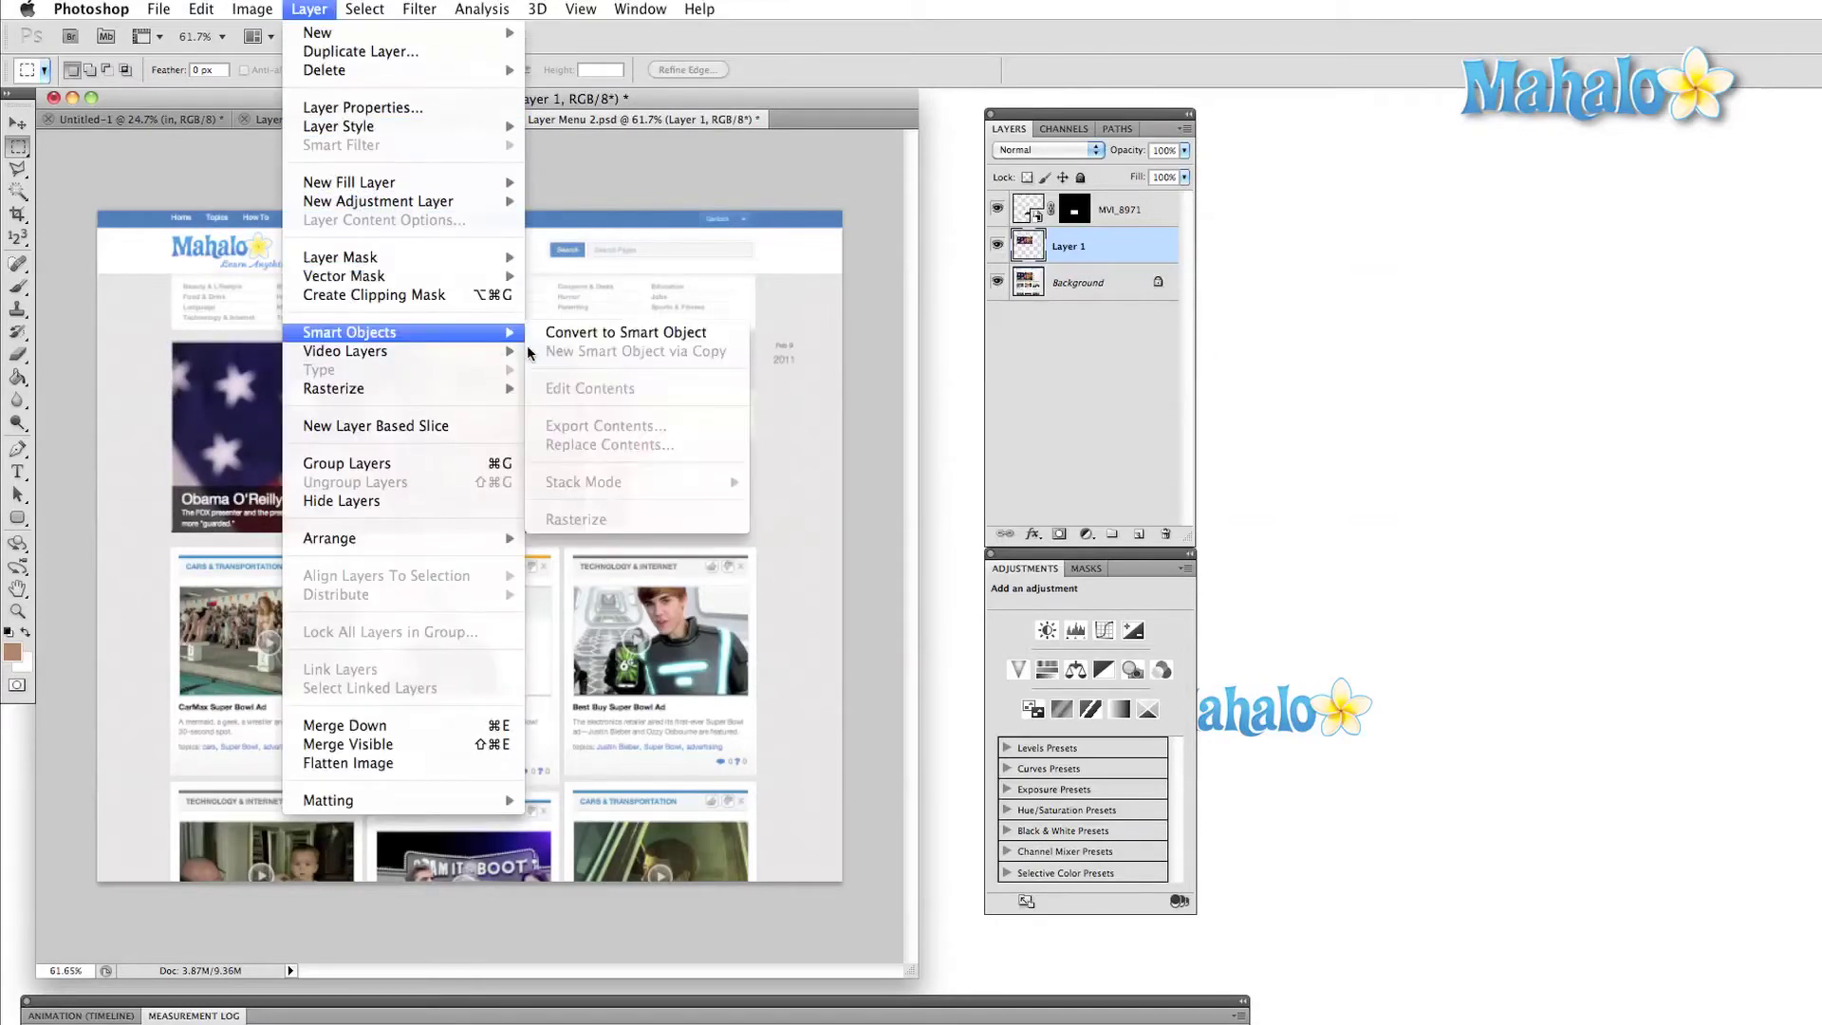
pyautogui.click(557, 336)
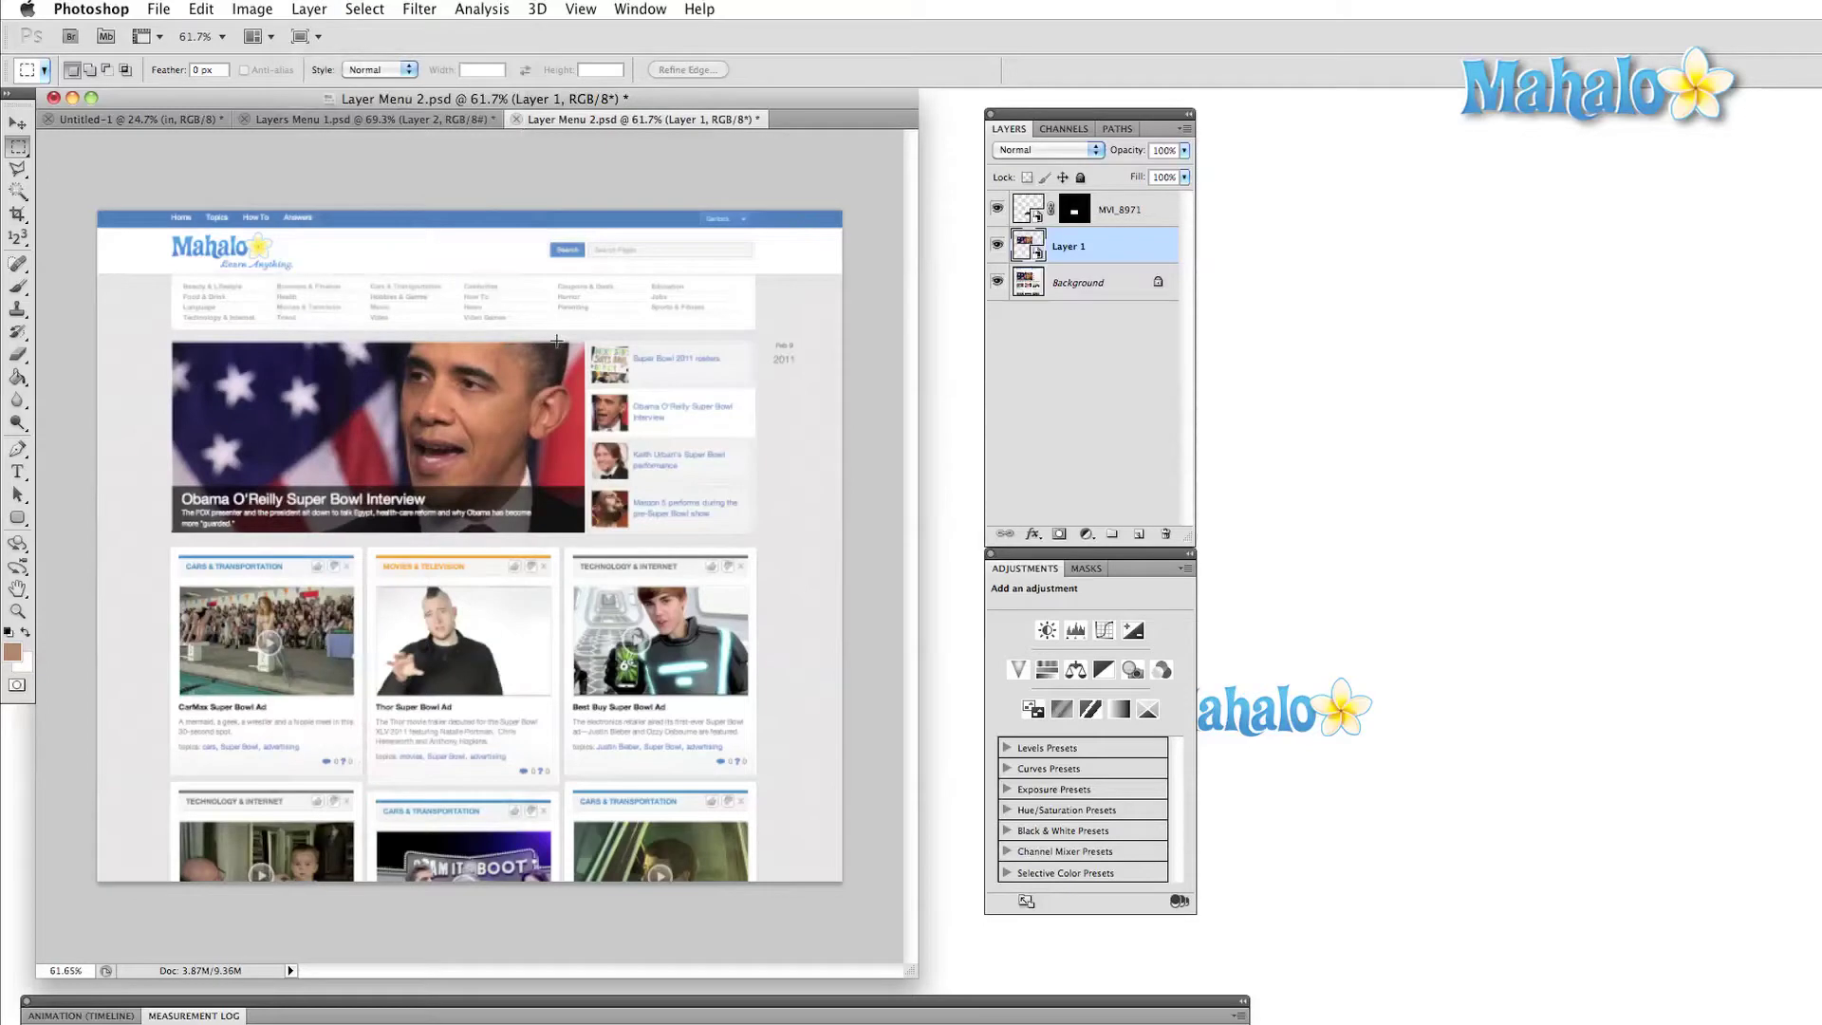
# - Warp the banner with Free Transform so its top-right corner curls up like a page
pyautogui.click(201, 9)
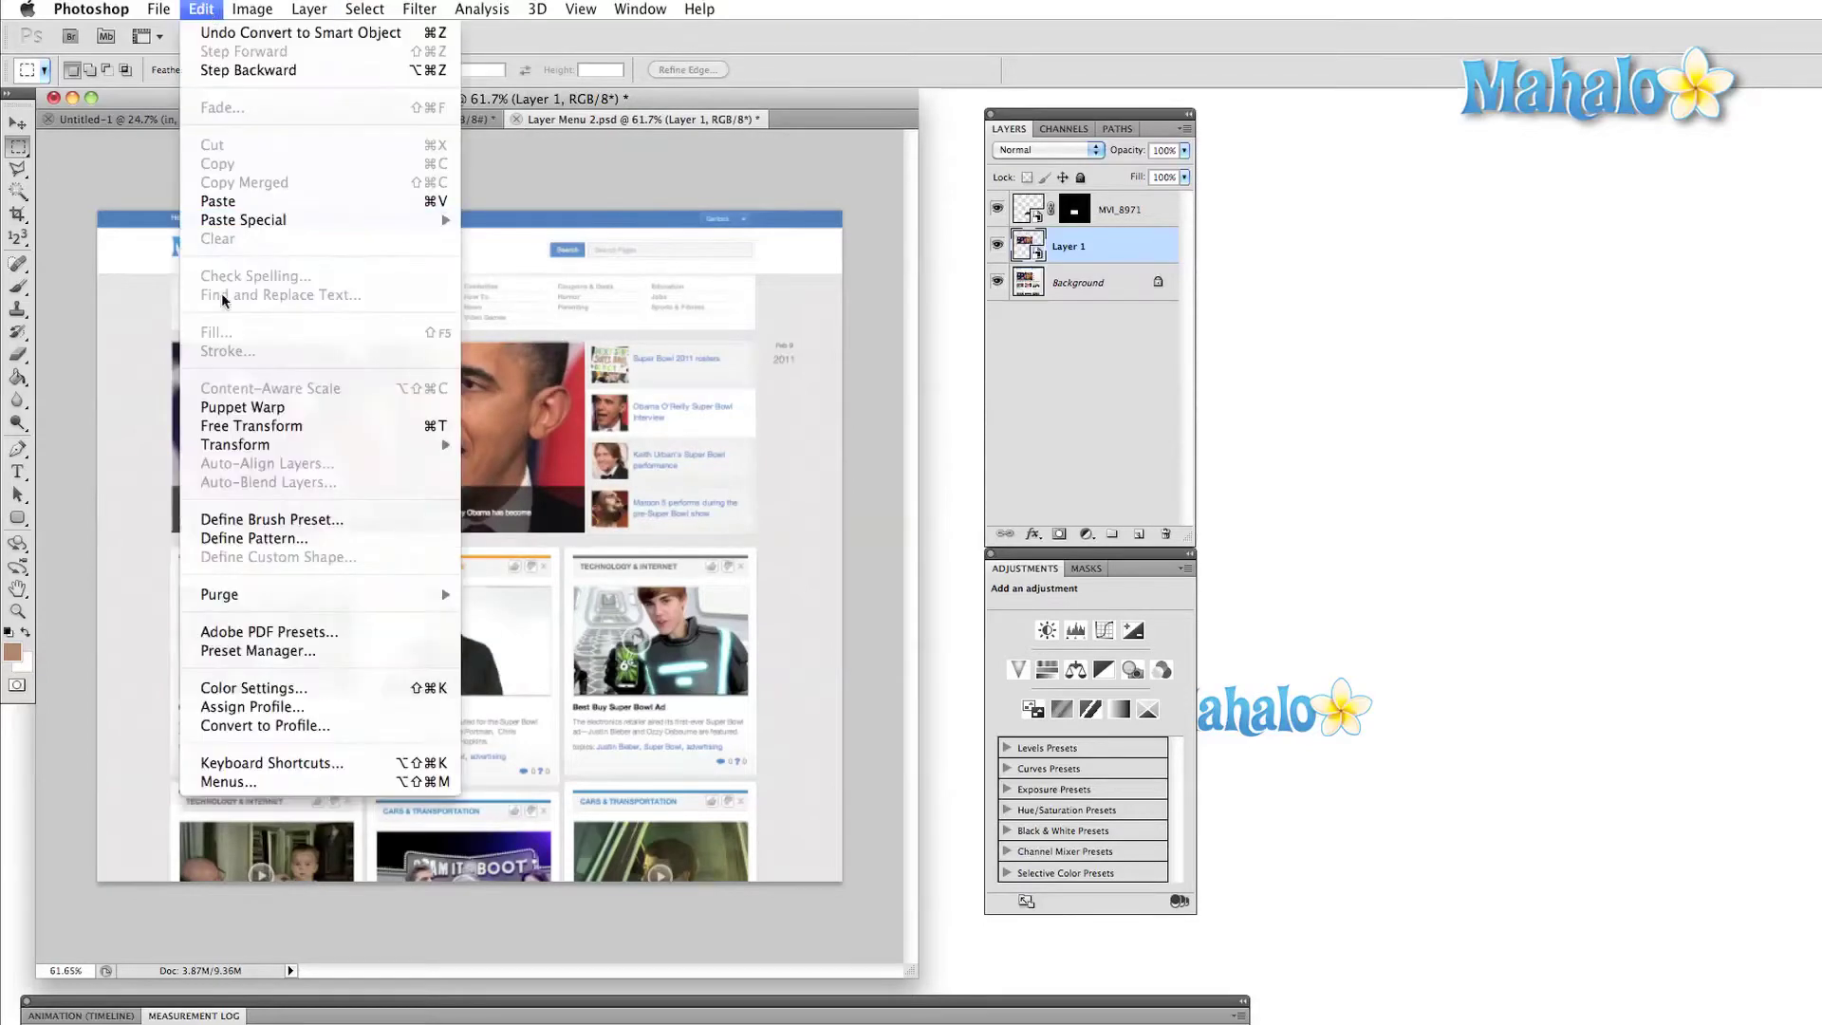
pyautogui.click(290, 427)
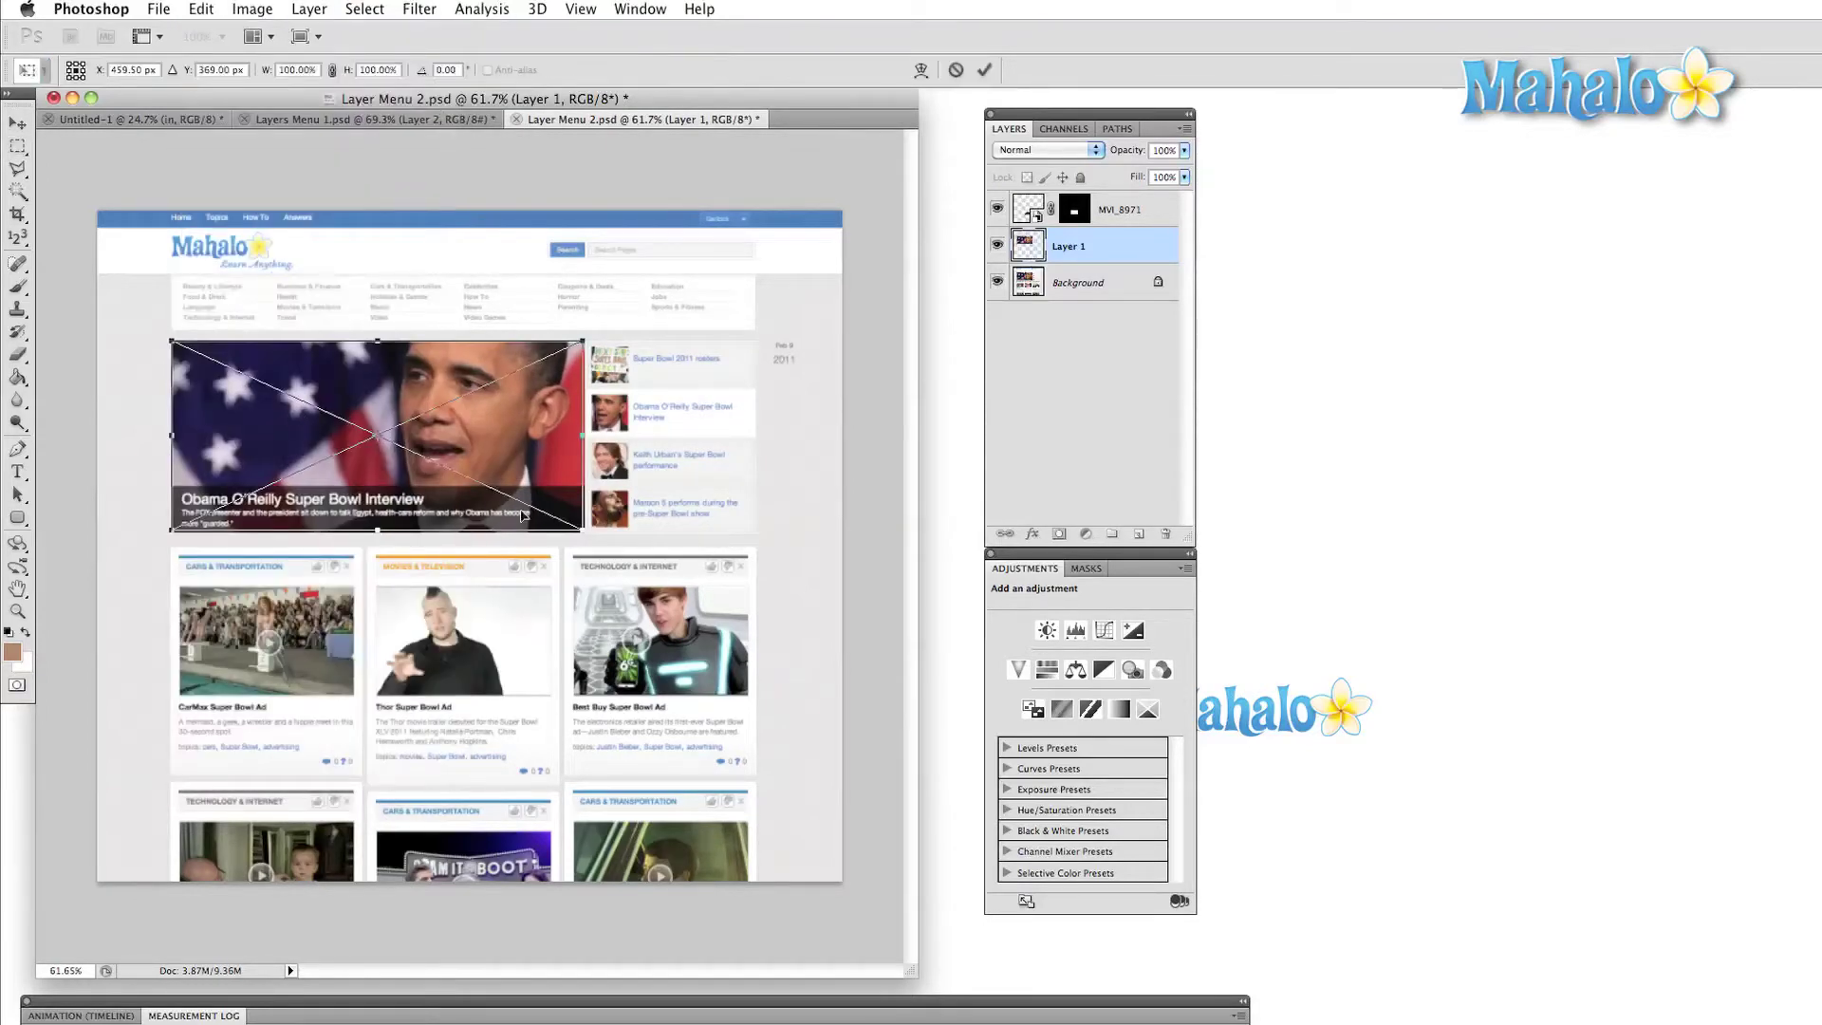
pyautogui.rightClick(498, 406)
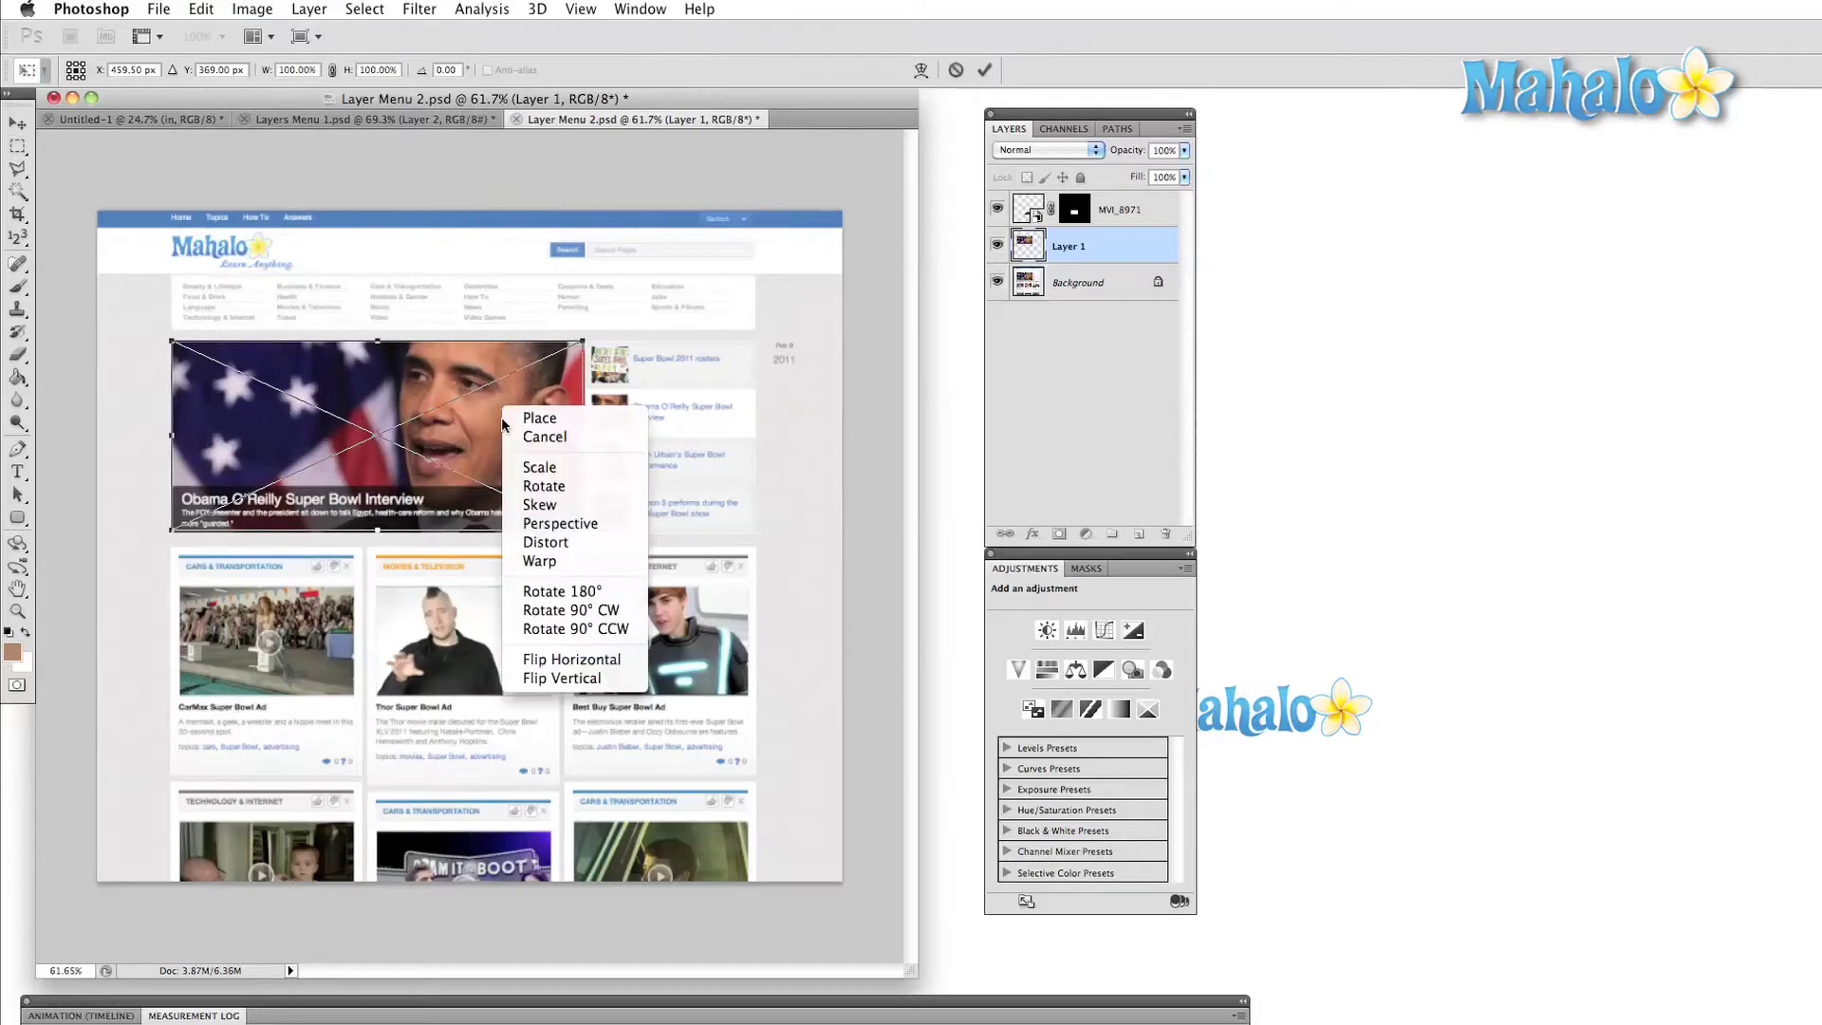
pyautogui.click(532, 567)
pyautogui.moveTo(467, 423); pyautogui.dragTo(490, 419)
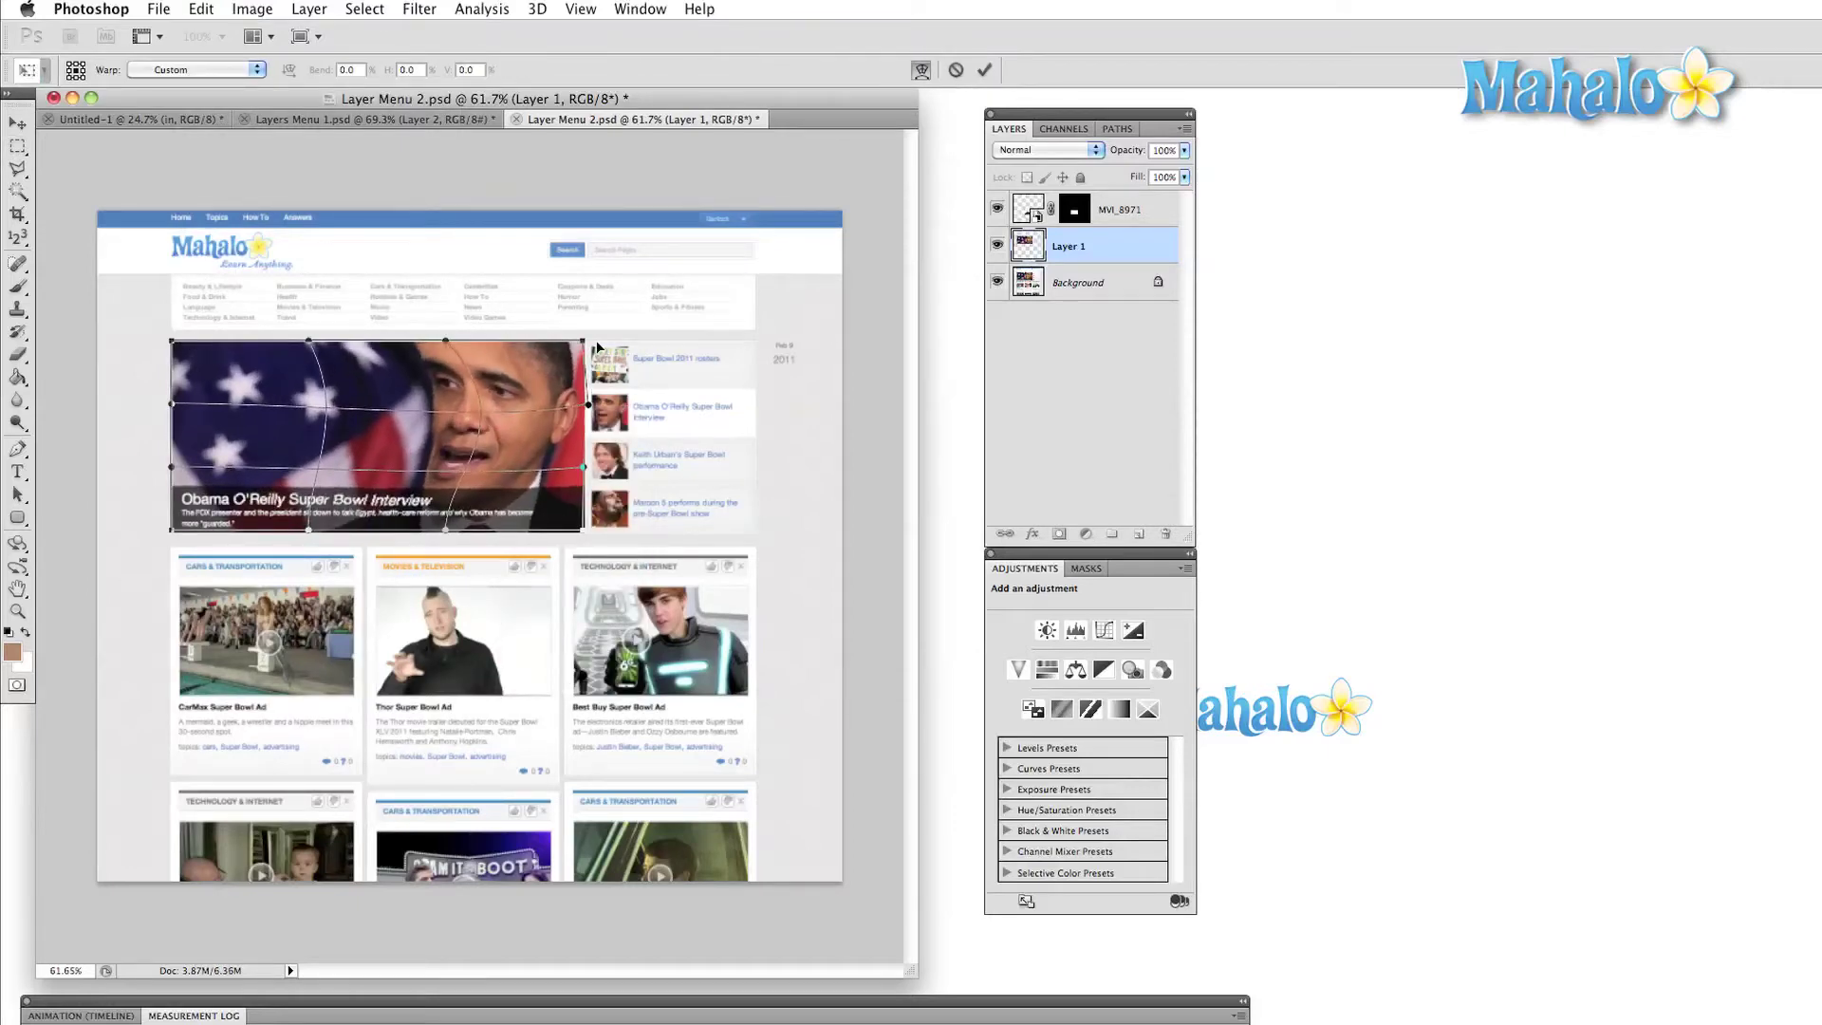
pyautogui.moveTo(583, 343); pyautogui.dragTo(769, 218)
pyautogui.press('Return')
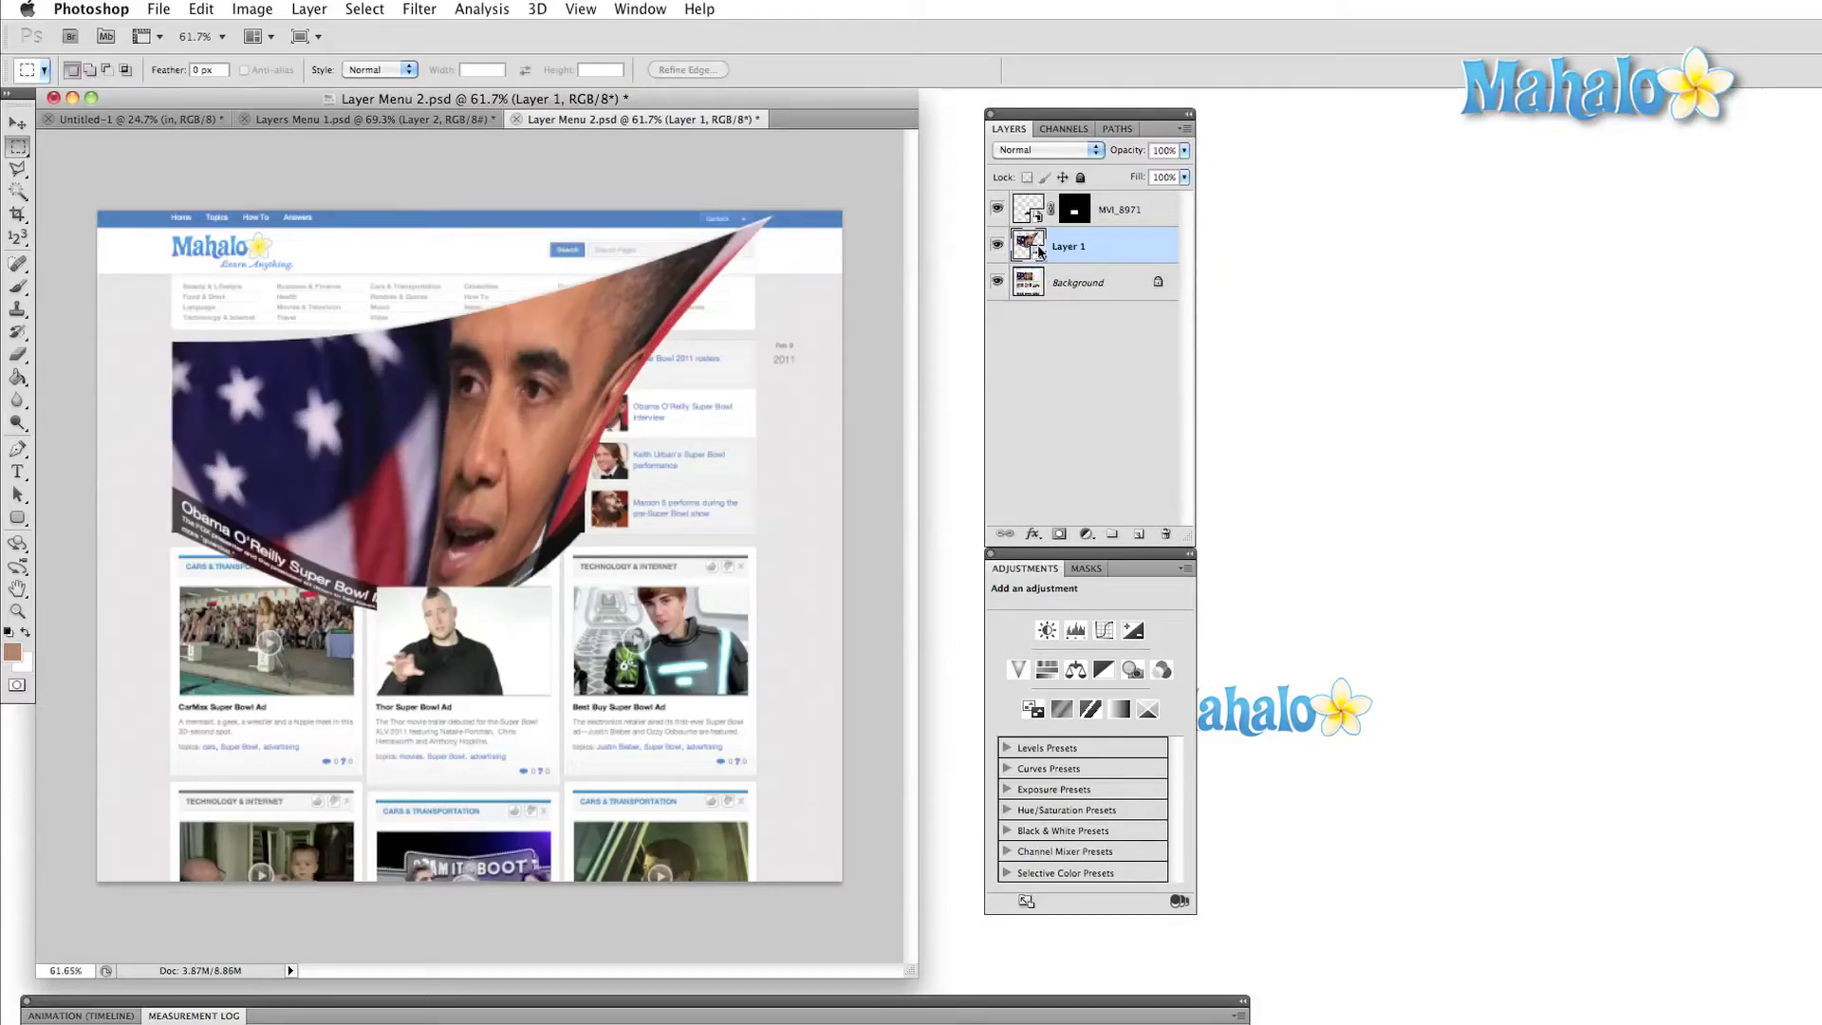
# - Open Layer 1's smart object contents and remove the flag with the Spot Healing Brush
pyautogui.doubleClick(1039, 252)
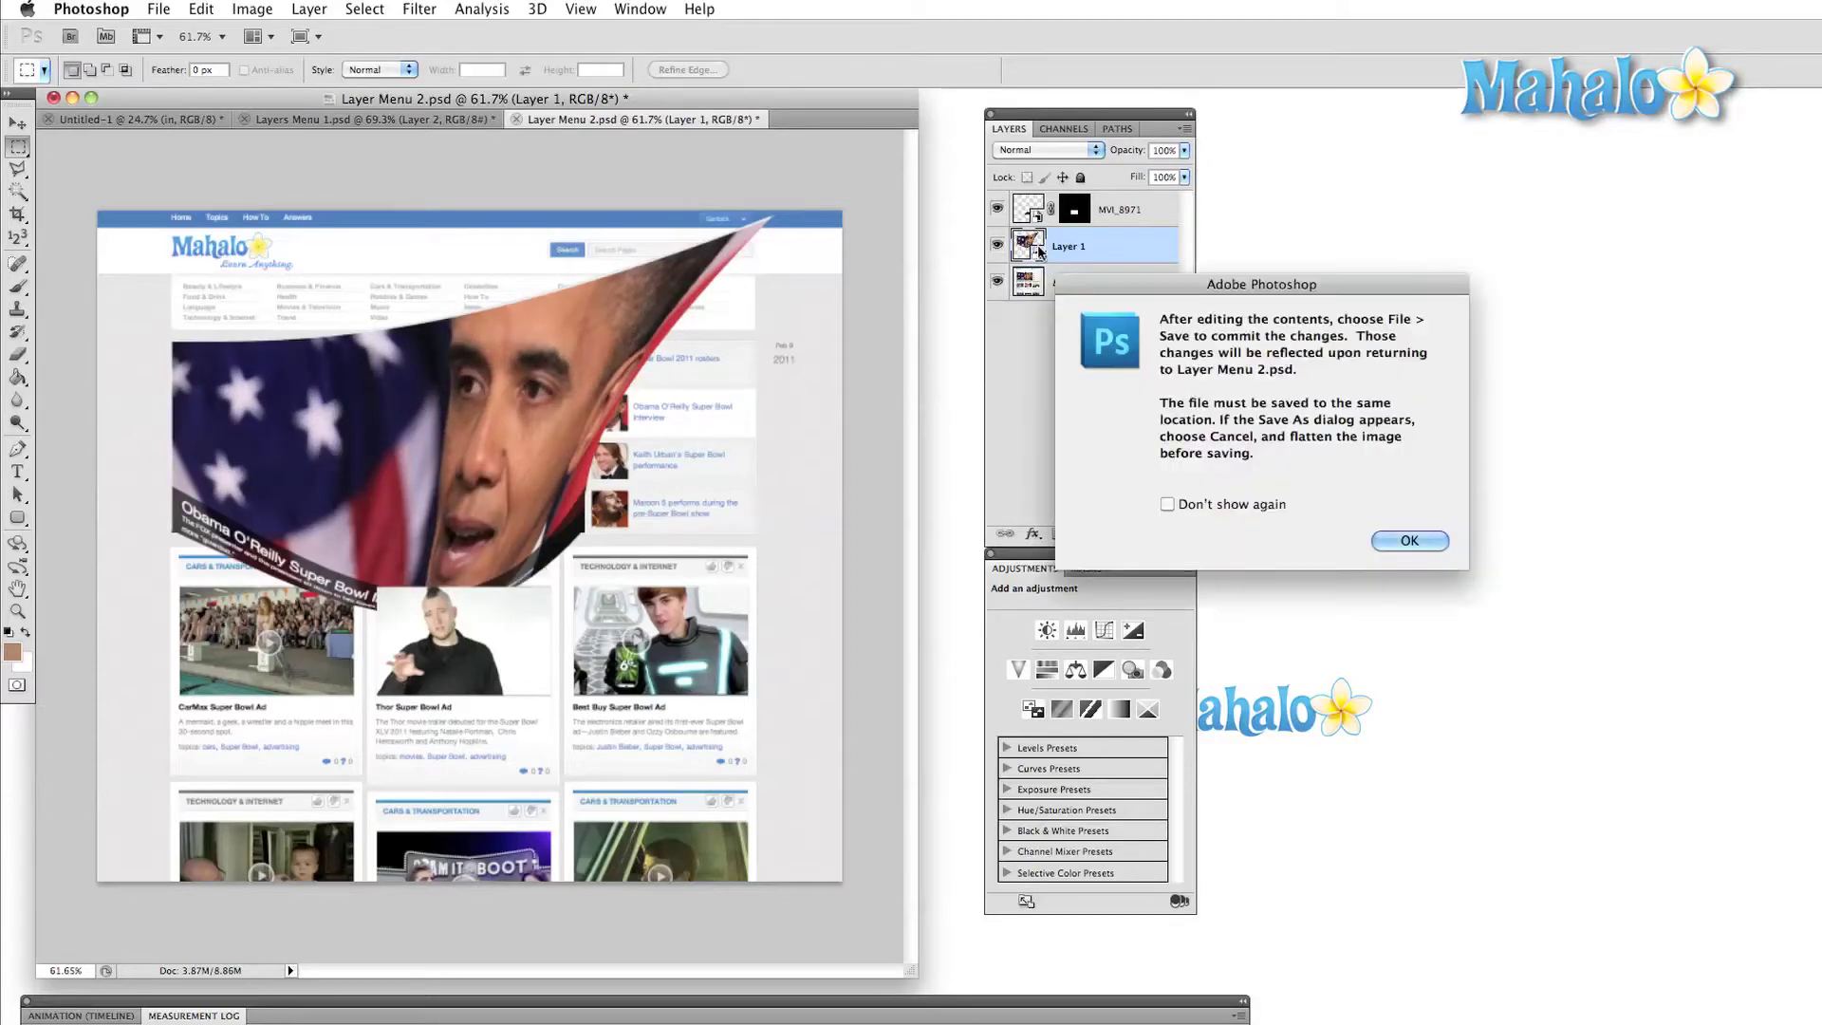
pyautogui.click(1413, 541)
pyautogui.press('j')
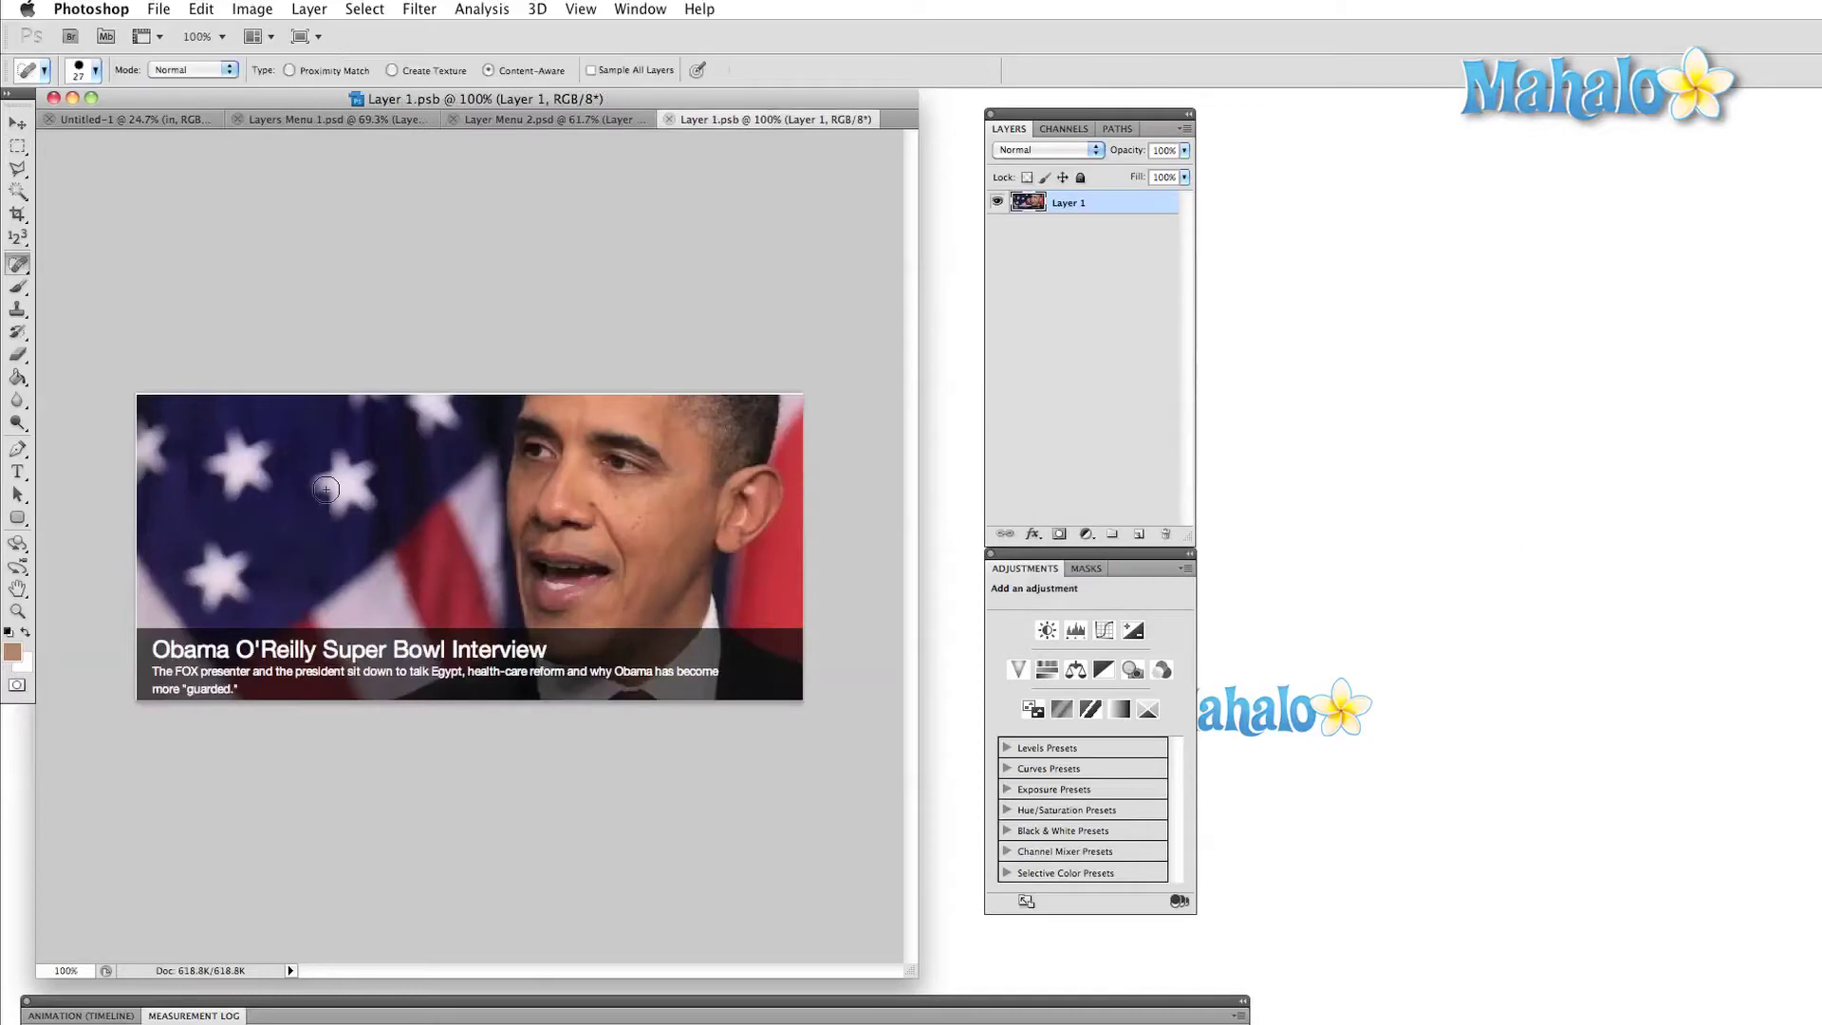
pyautogui.moveTo(326, 492)
pyautogui.mouseDown()
pyautogui.moveTo(332, 465)
pyautogui.moveTo(344, 513)
pyautogui.moveTo(356, 457)
pyautogui.moveTo(359, 517)
pyautogui.moveTo(336, 541)
pyautogui.mouseUp()
pyautogui.moveTo(308, 461); pyautogui.dragTo(344, 524)
# - Save the edited Layer 1.psb and close it to return to Layer Menu 2
pyautogui.click(159, 8)
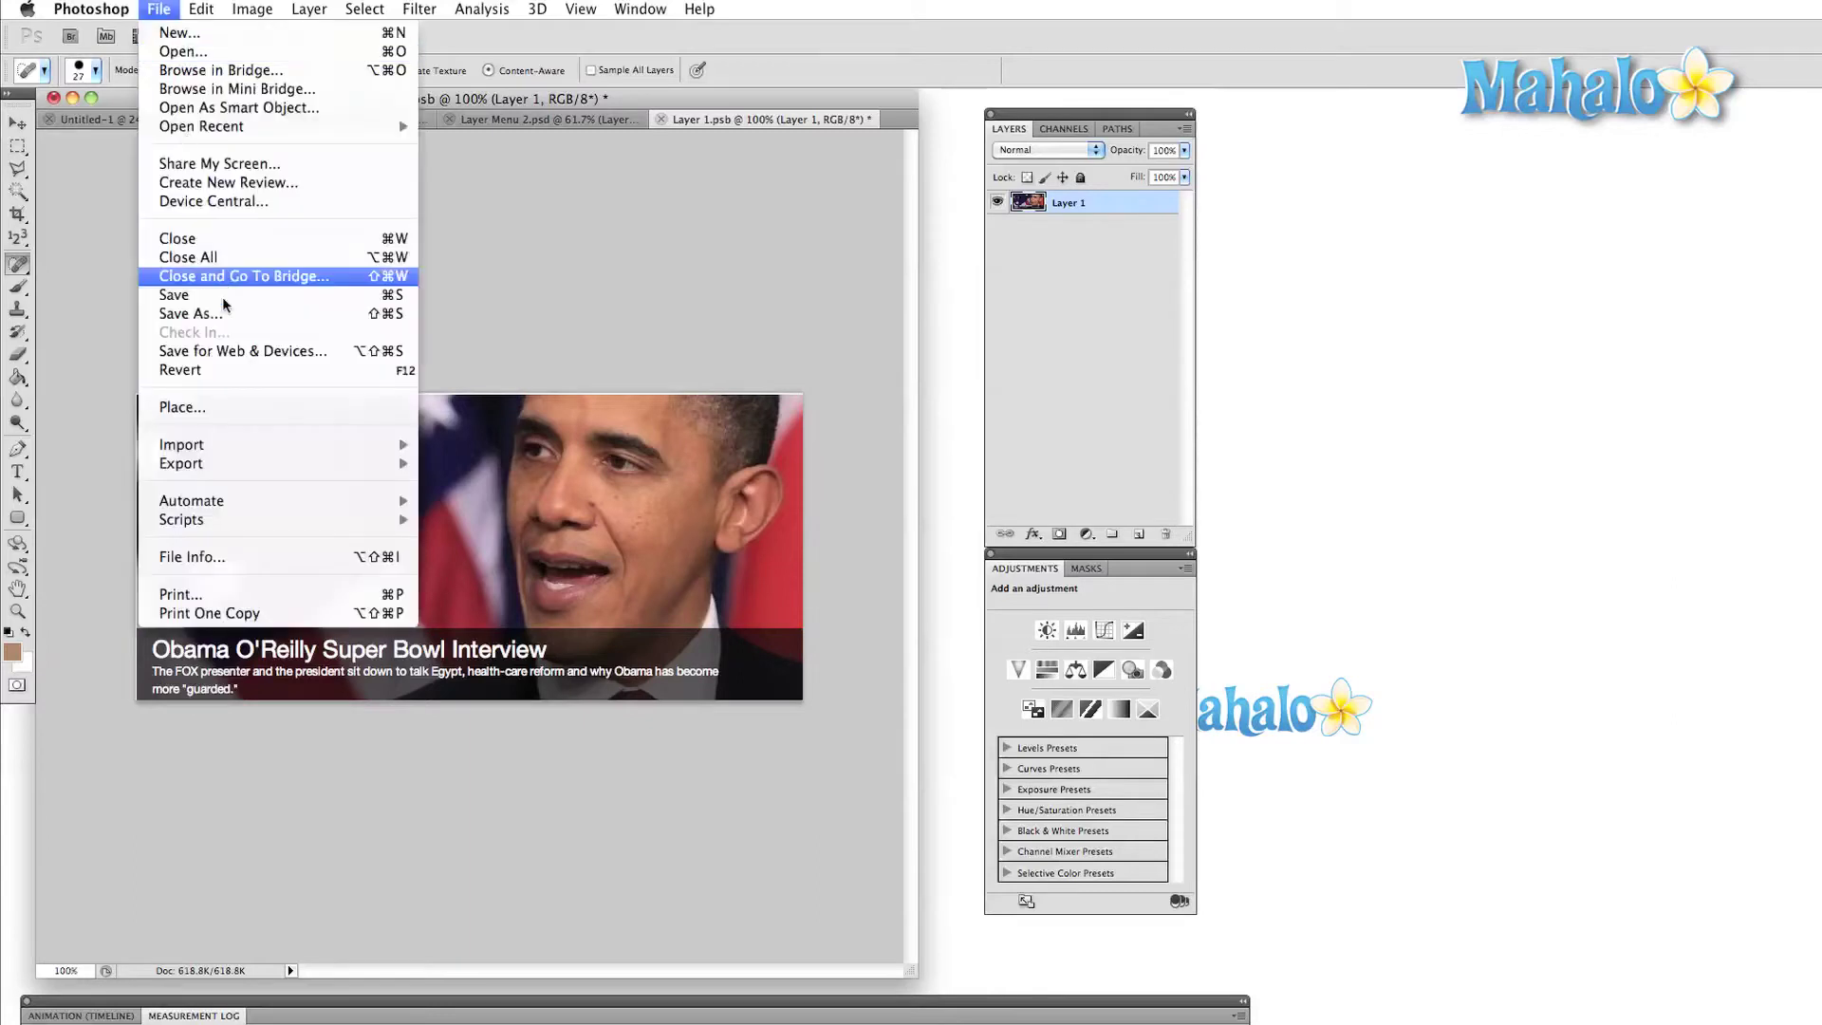
pyautogui.click(223, 299)
pyautogui.press('super+w')
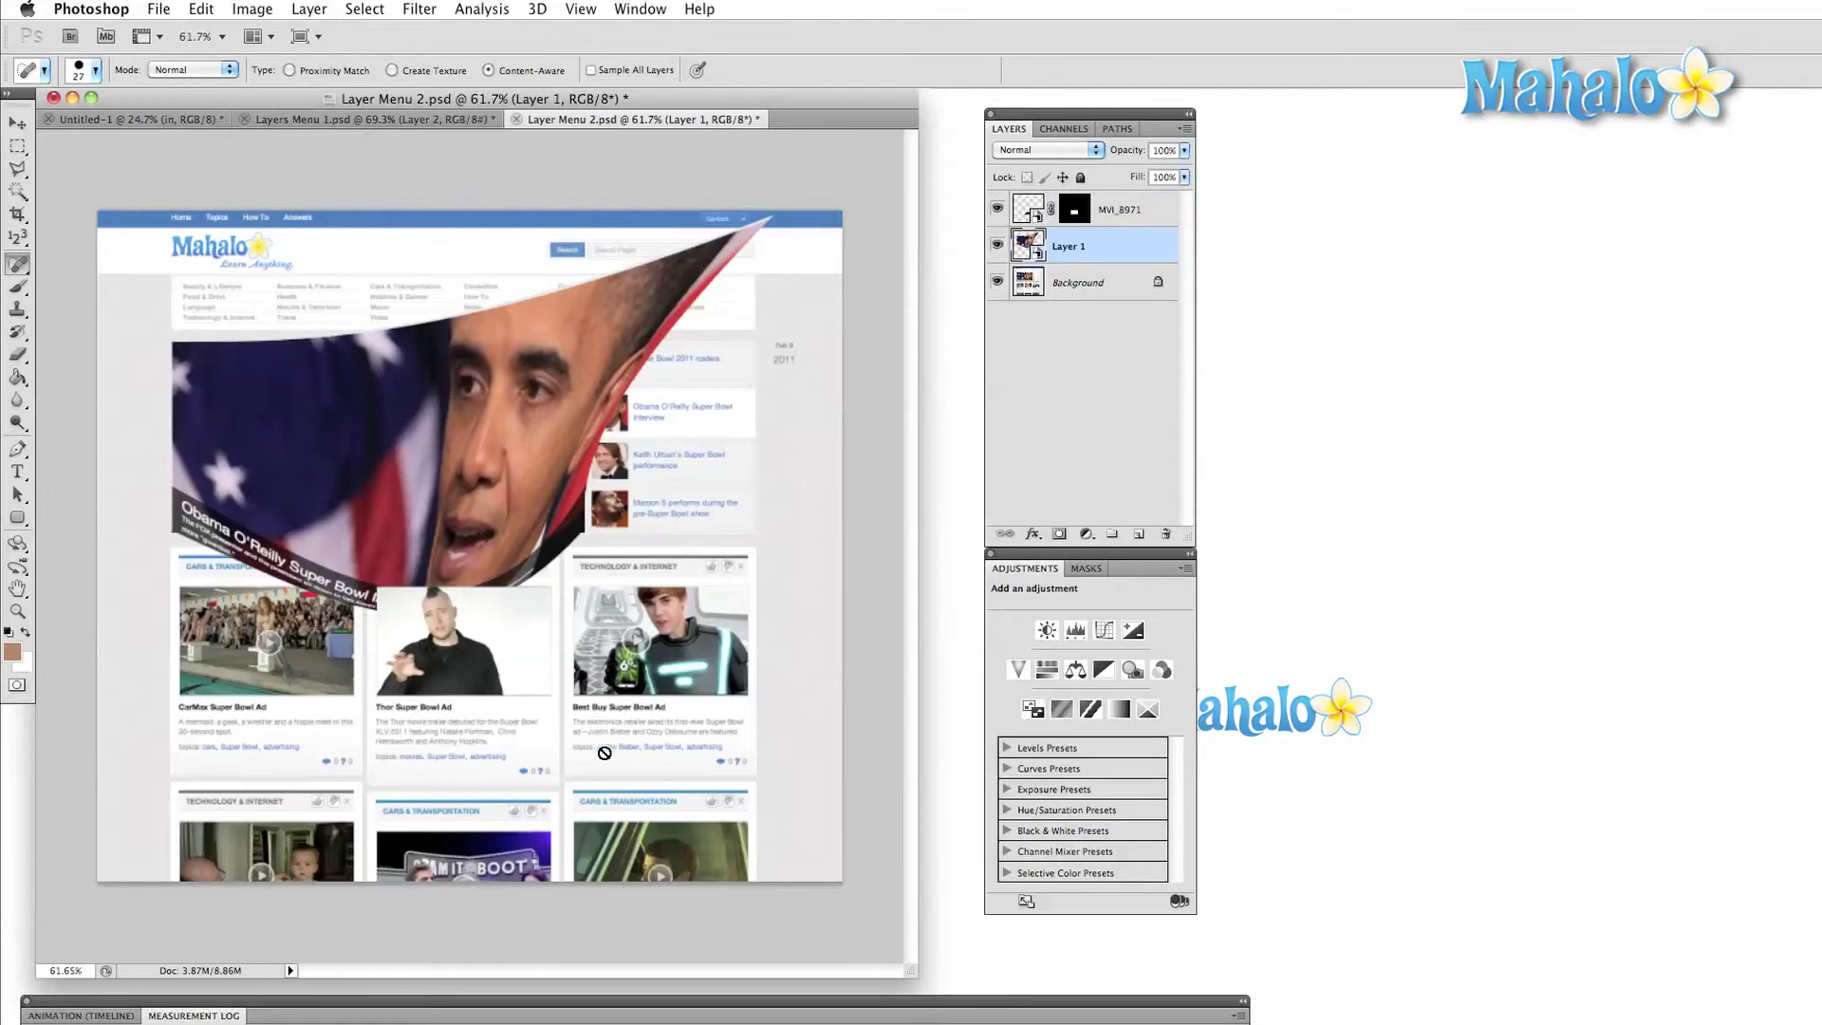
# - Start Layer > Video Layers > New Video Layer from File, then cancel it
pyautogui.click(318, 9)
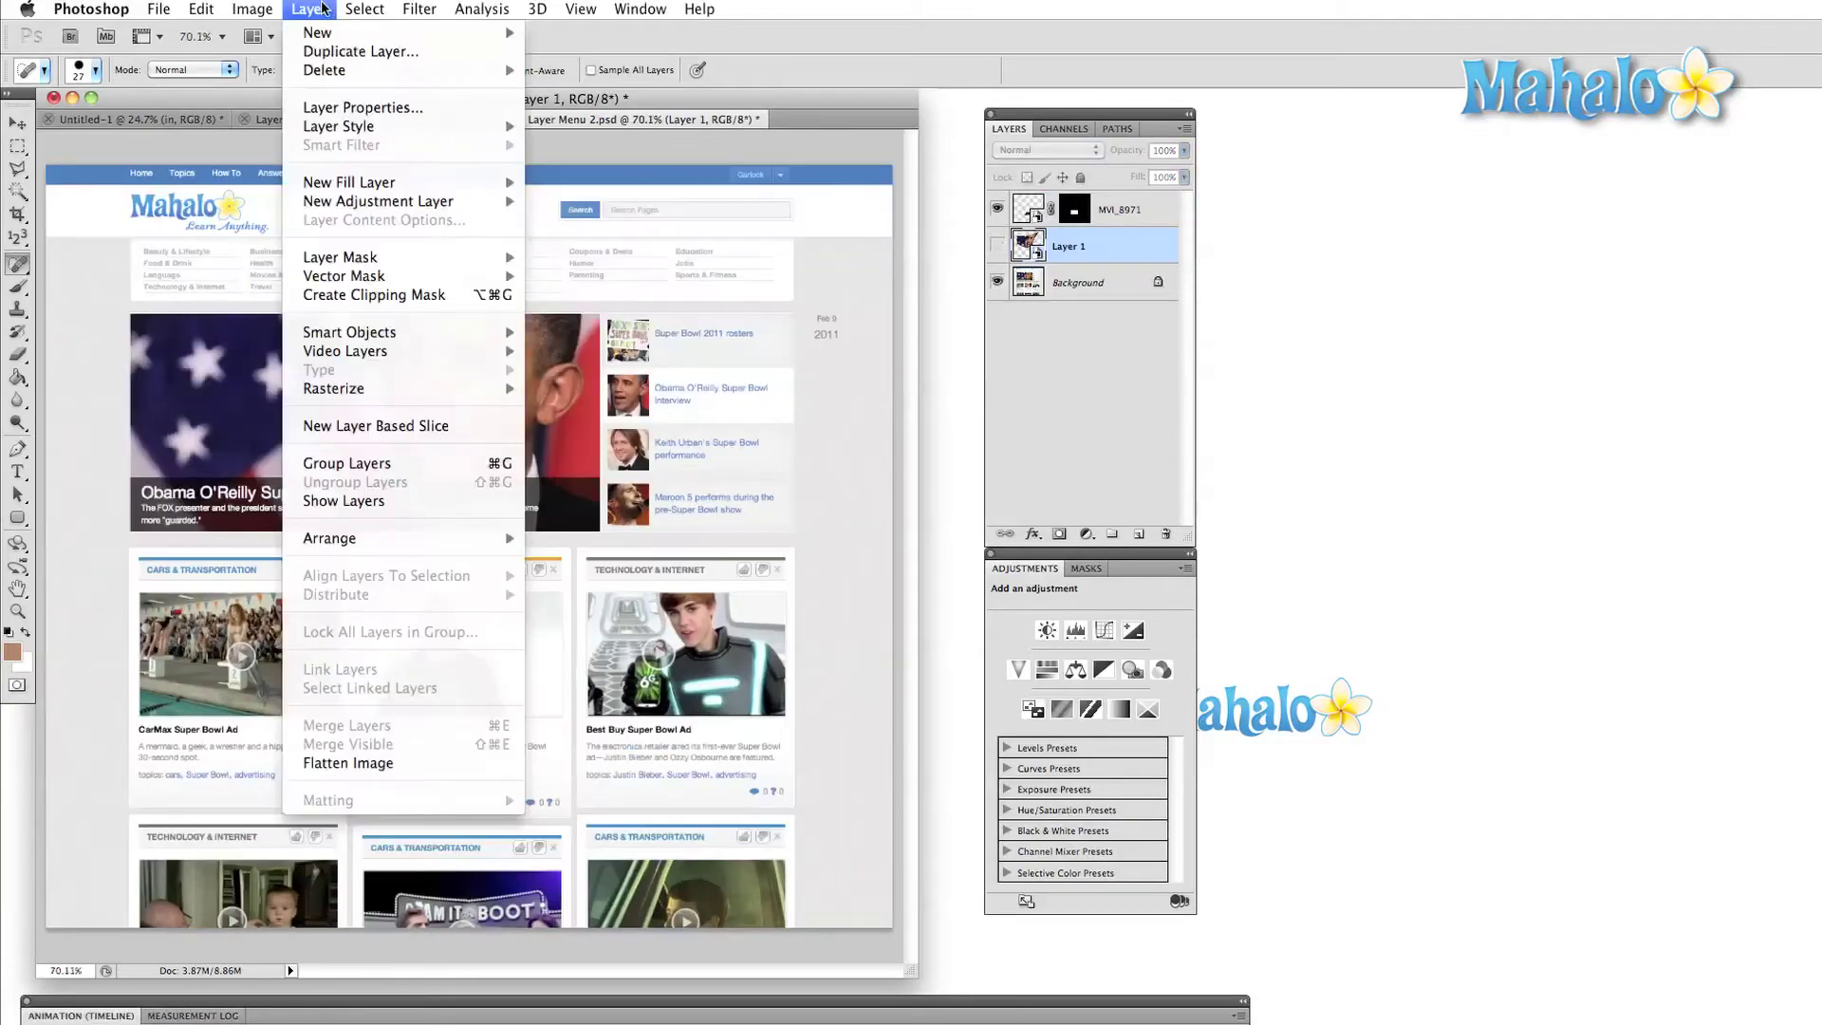
pyautogui.moveTo(391, 356)
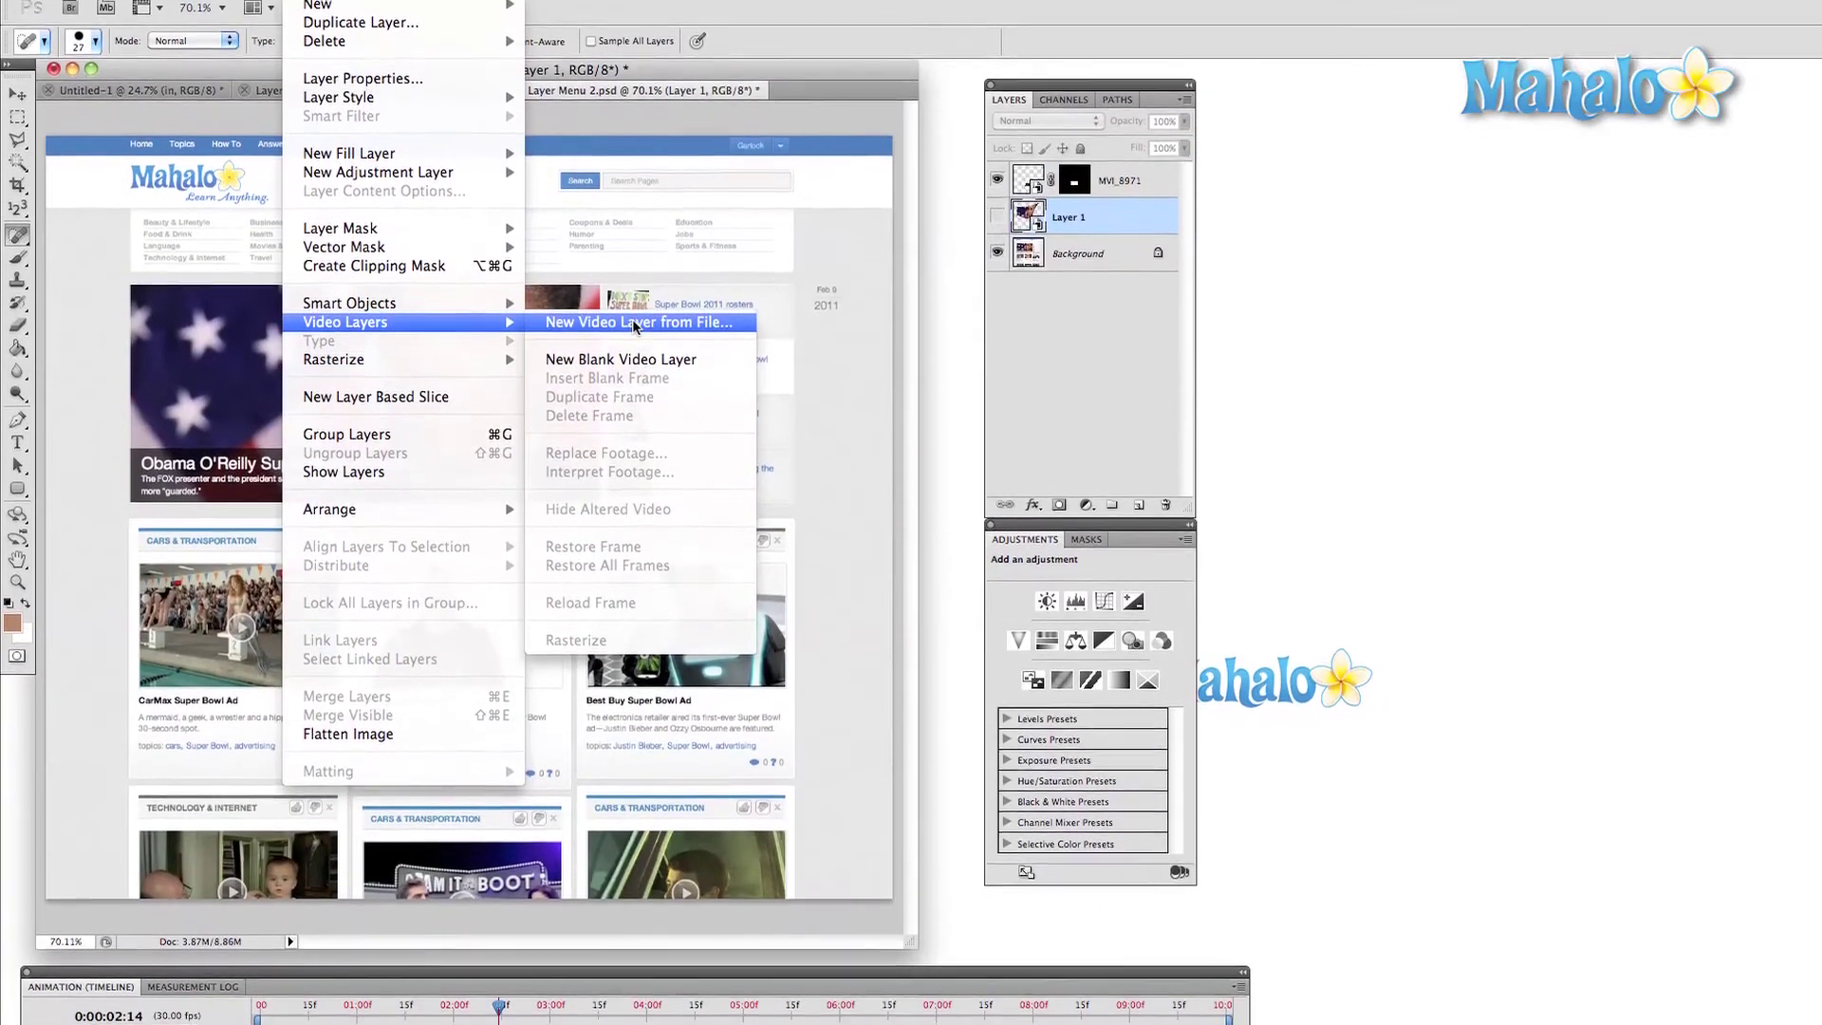
pyautogui.click(632, 344)
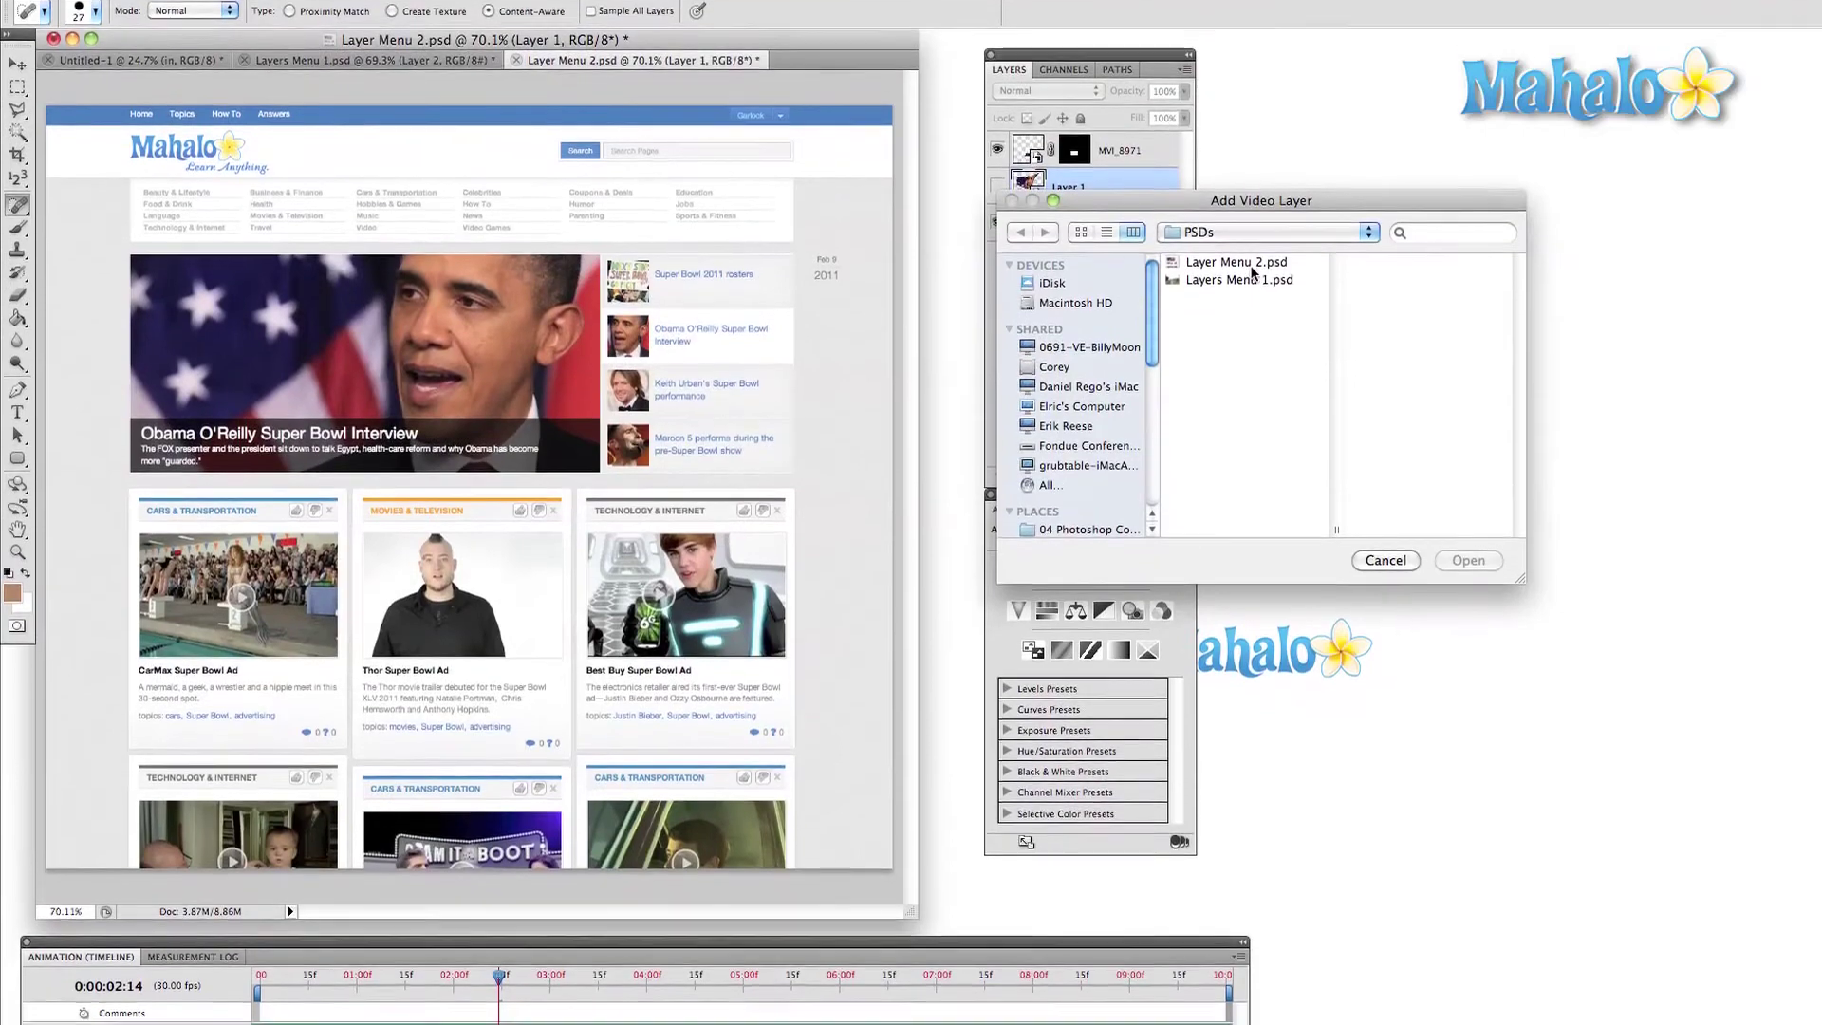
pyautogui.press('Escape')
# - Zoom to the ad videos and drag the timeline playhead forward to 0:00:07:18
pyautogui.scroll(4, 526, 536)
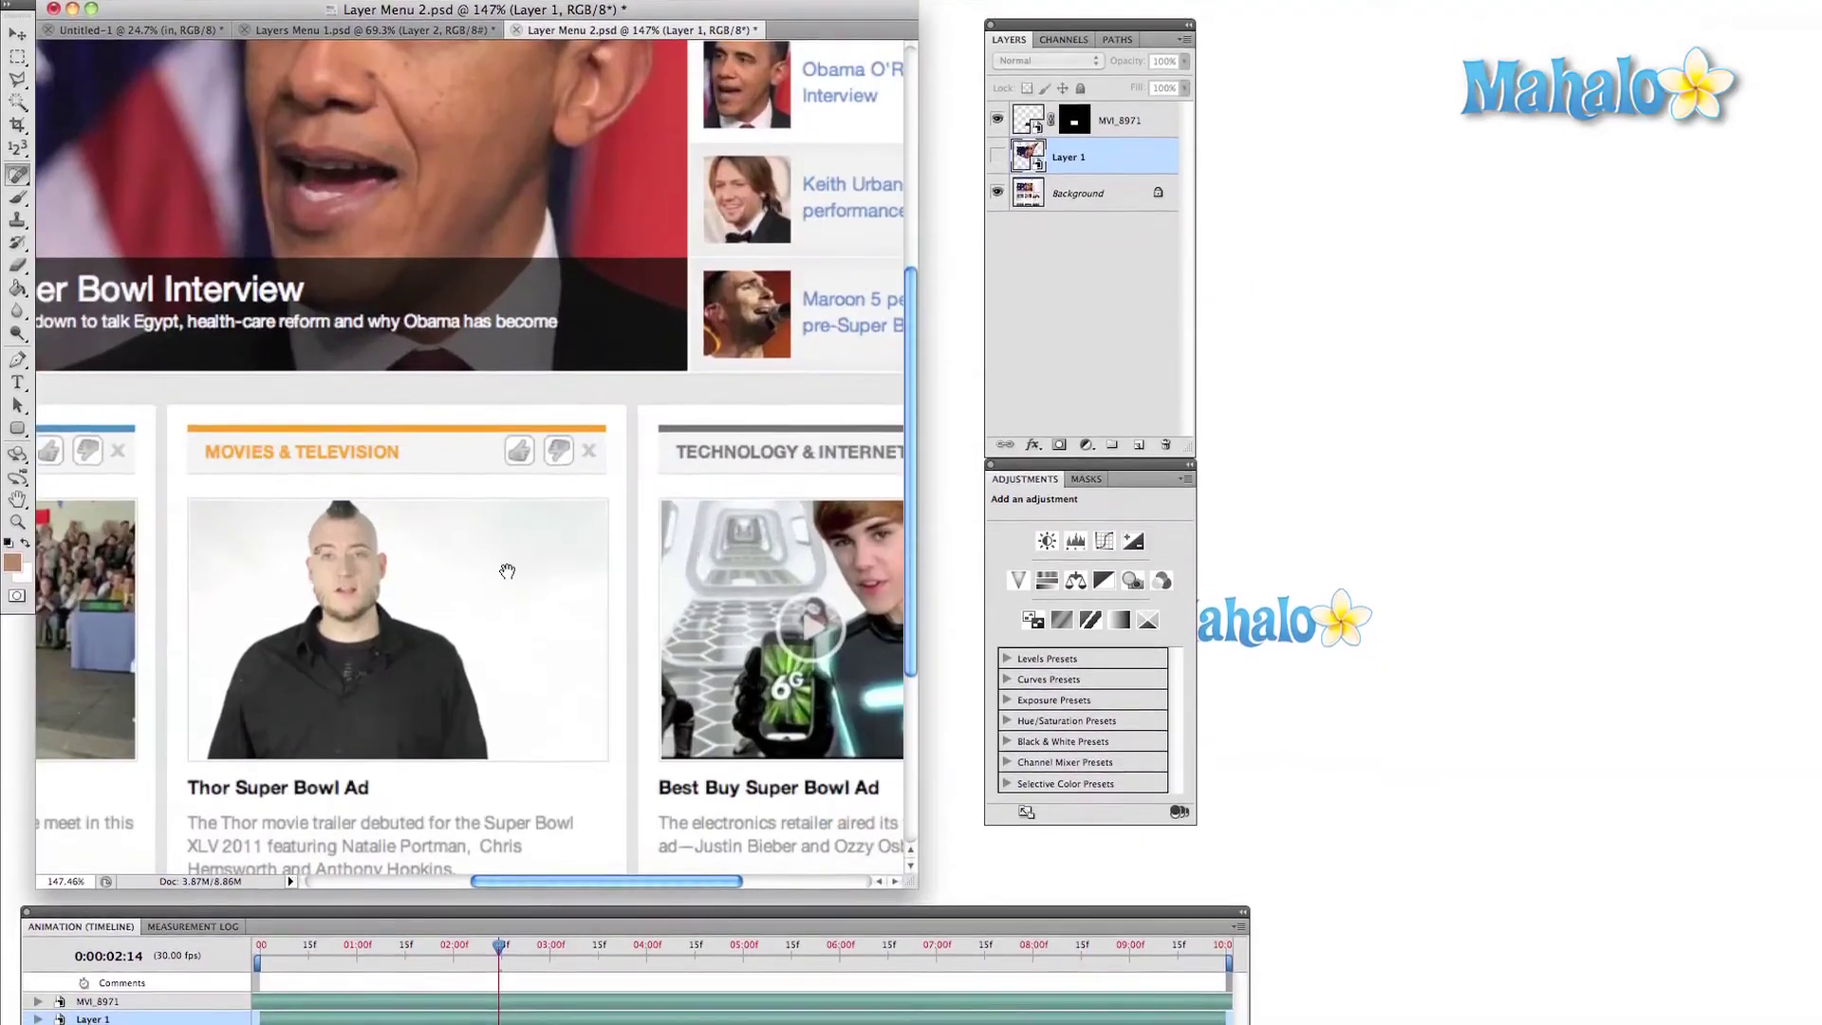
pyautogui.moveTo(522, 607); pyautogui.dragTo(513, 383)
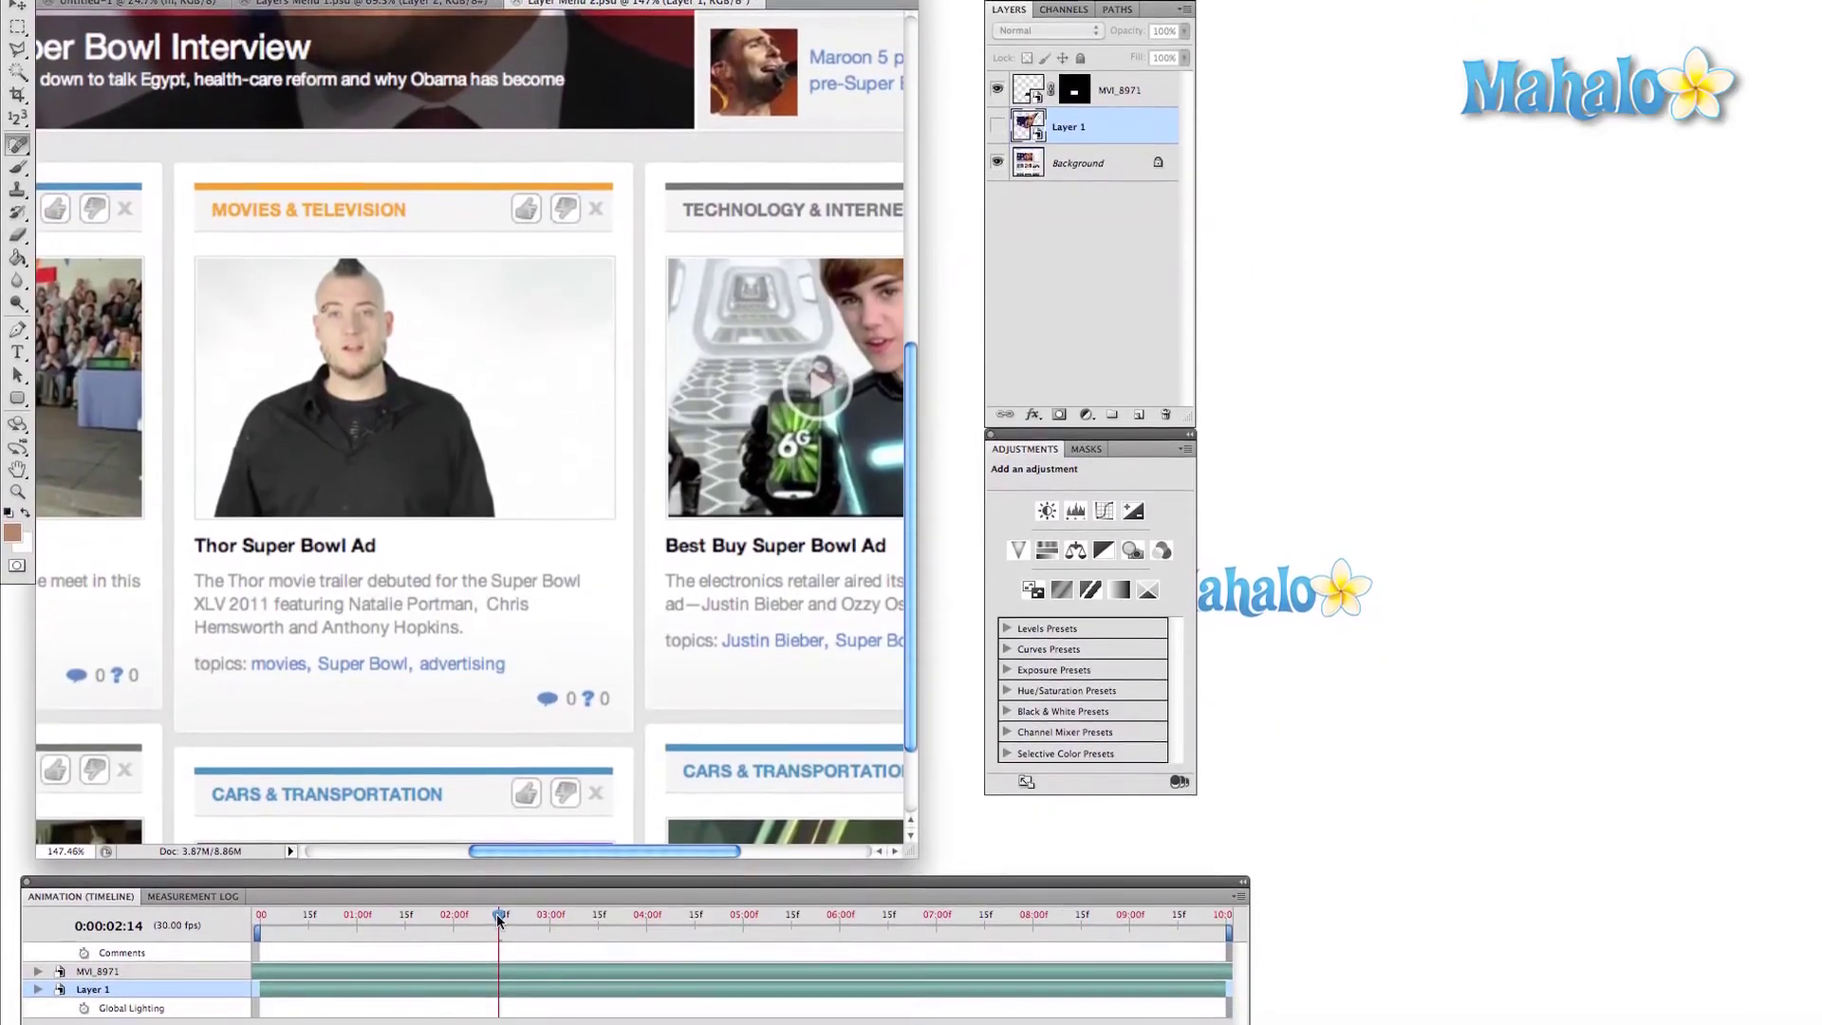
pyautogui.moveTo(513, 914); pyautogui.dragTo(1151, 909)
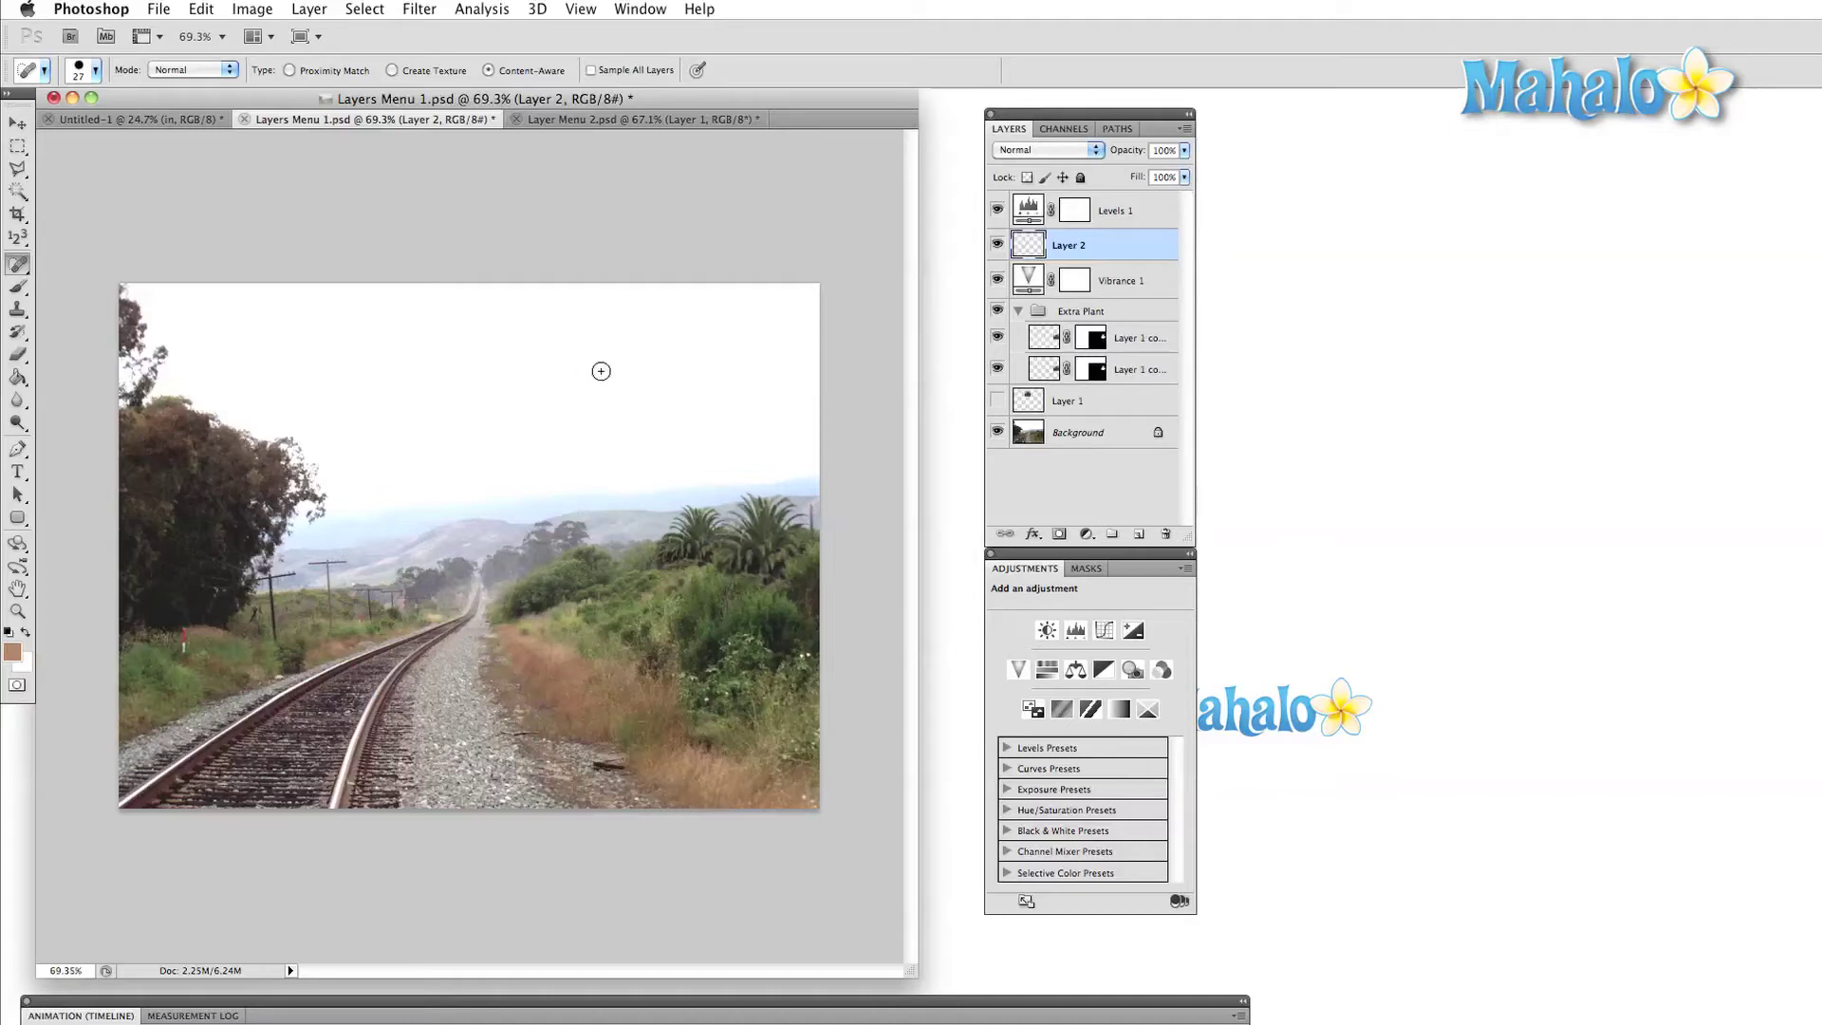
# - Drag Vibrance 1 and Levels 1 below the Extra Plant layers, toggling visibility to compare
pyautogui.moveTo(1111, 281)
pyautogui.mouseDown()
pyautogui.moveTo(1109, 187)
pyautogui.moveTo(1117, 264)
pyautogui.mouseUp()
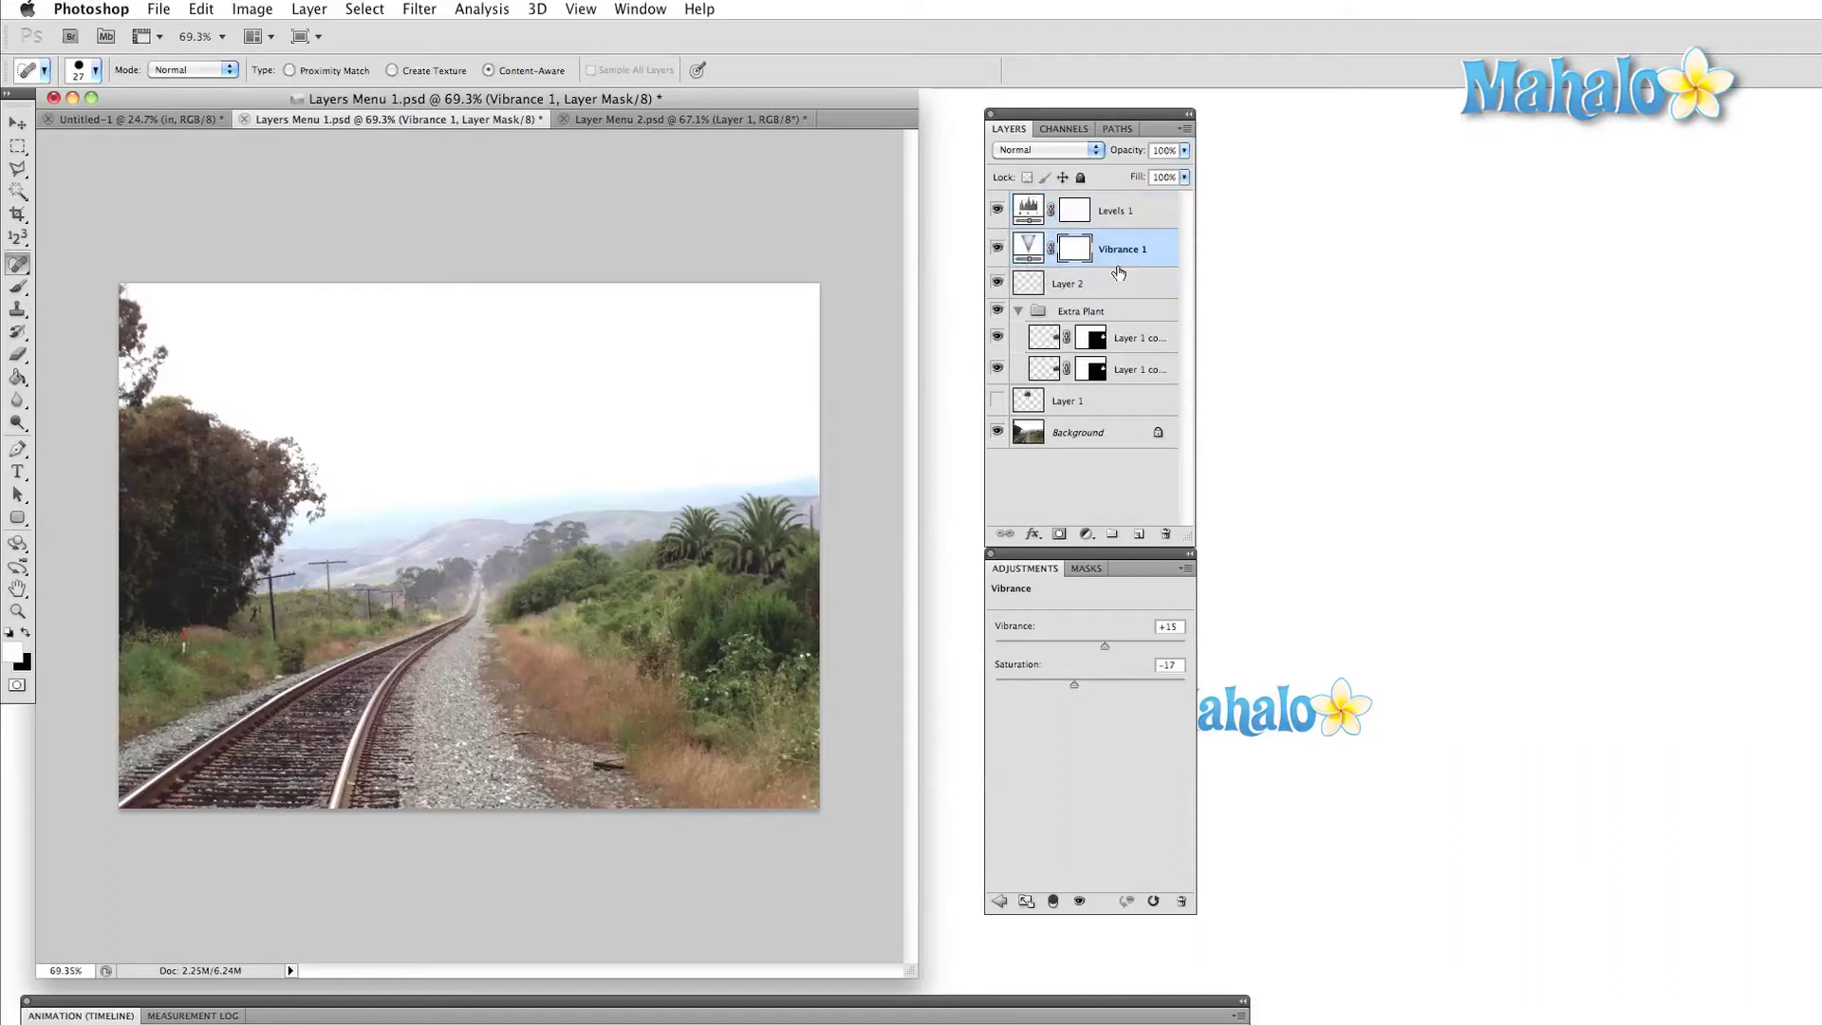
pyautogui.click(998, 211)
pyautogui.click(999, 211)
pyautogui.moveTo(1112, 254); pyautogui.dragTo(1094, 391)
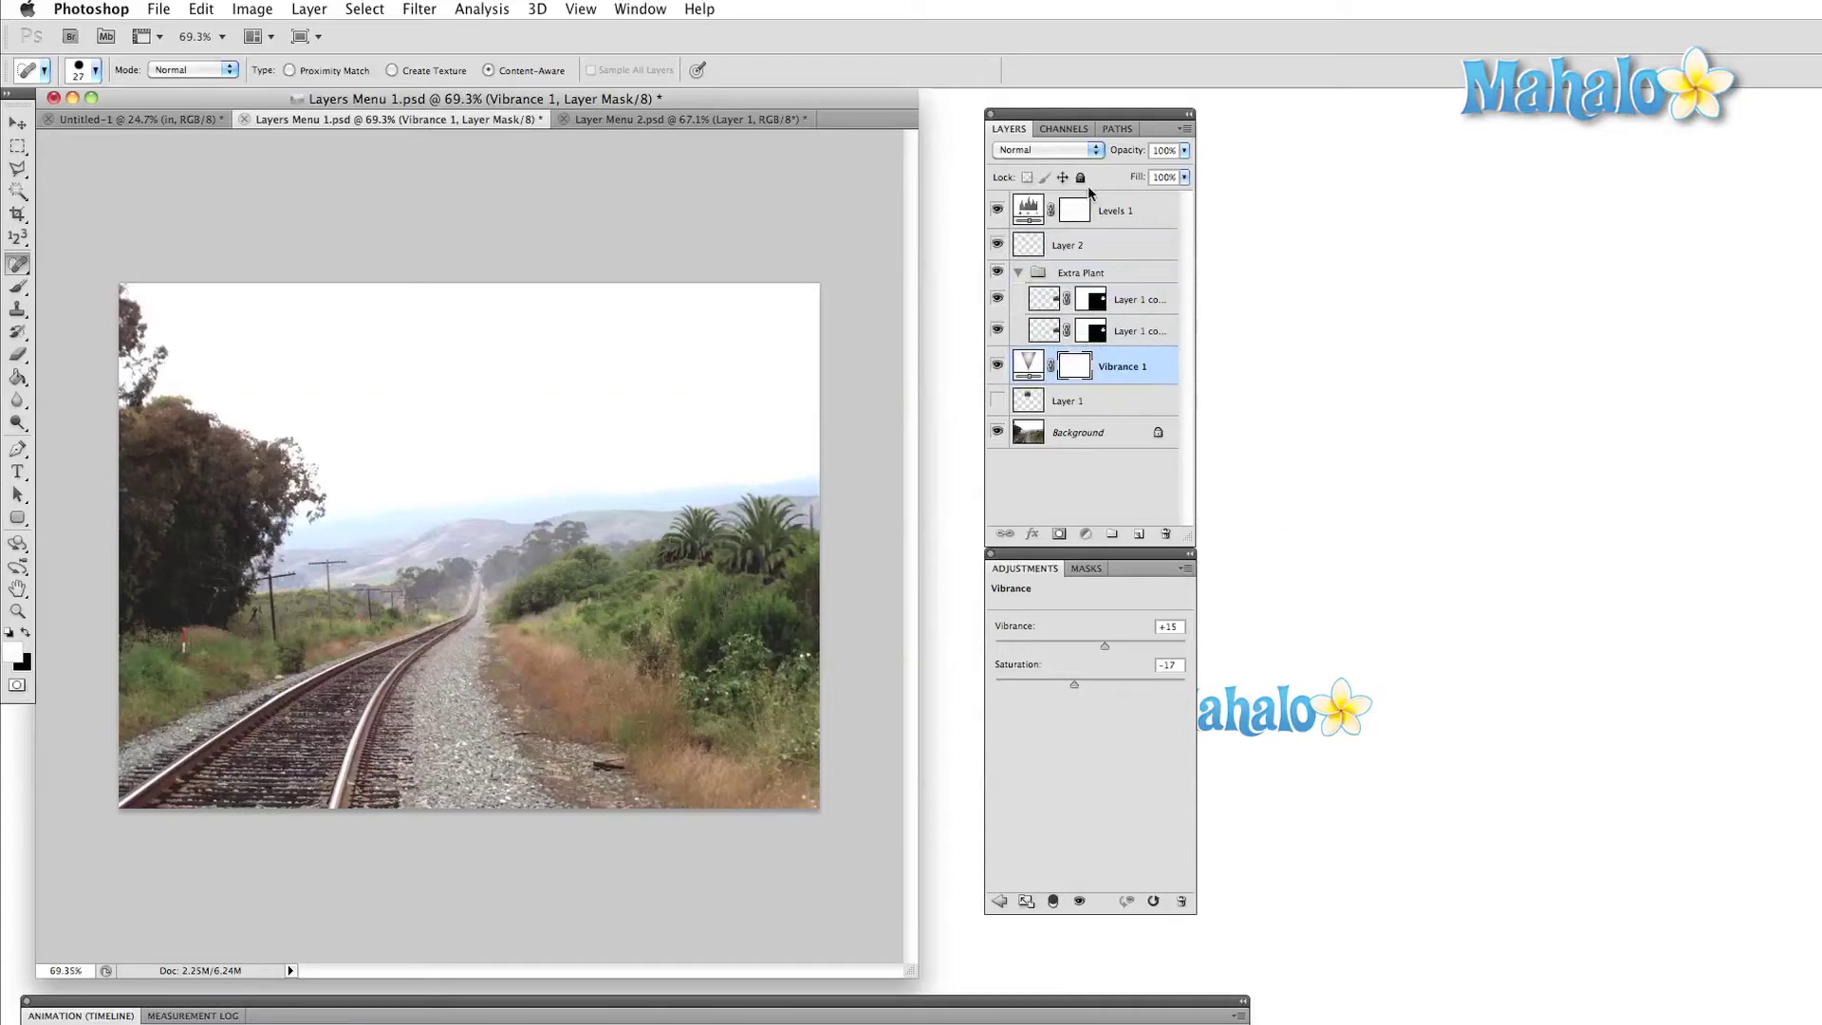
pyautogui.moveTo(1126, 218); pyautogui.dragTo(1129, 353)
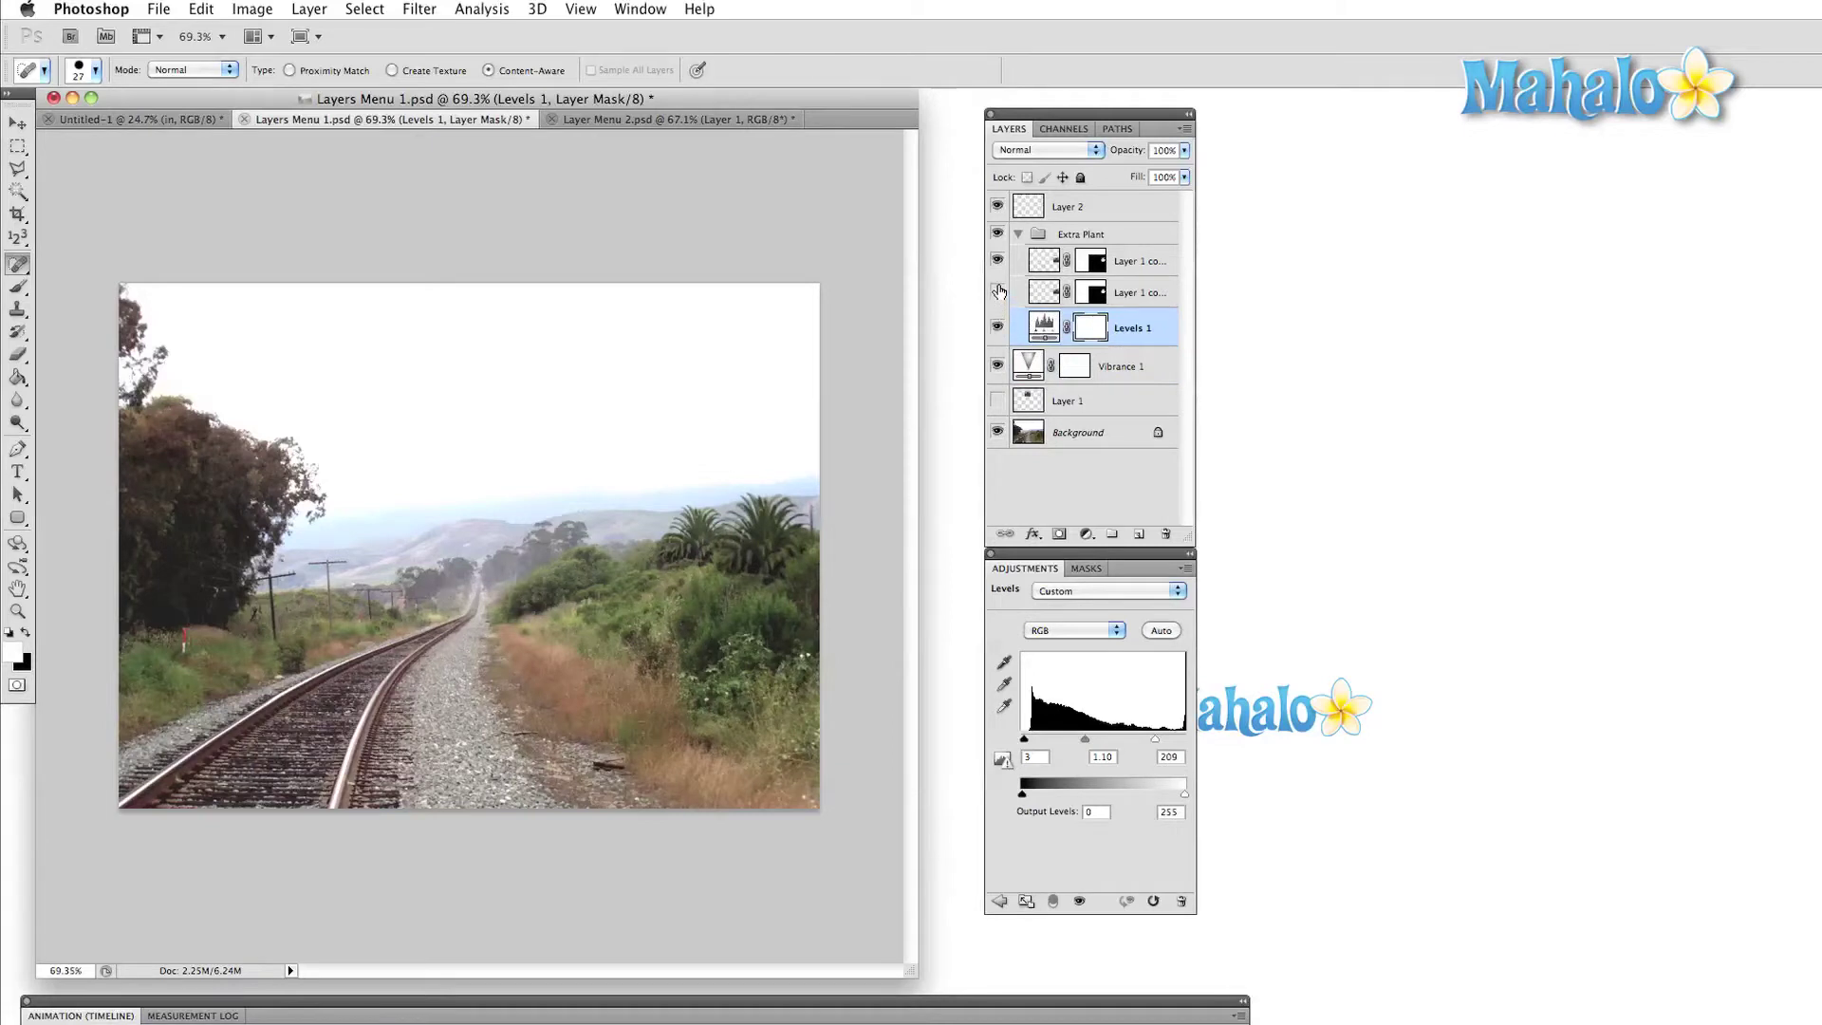
pyautogui.click(998, 266)
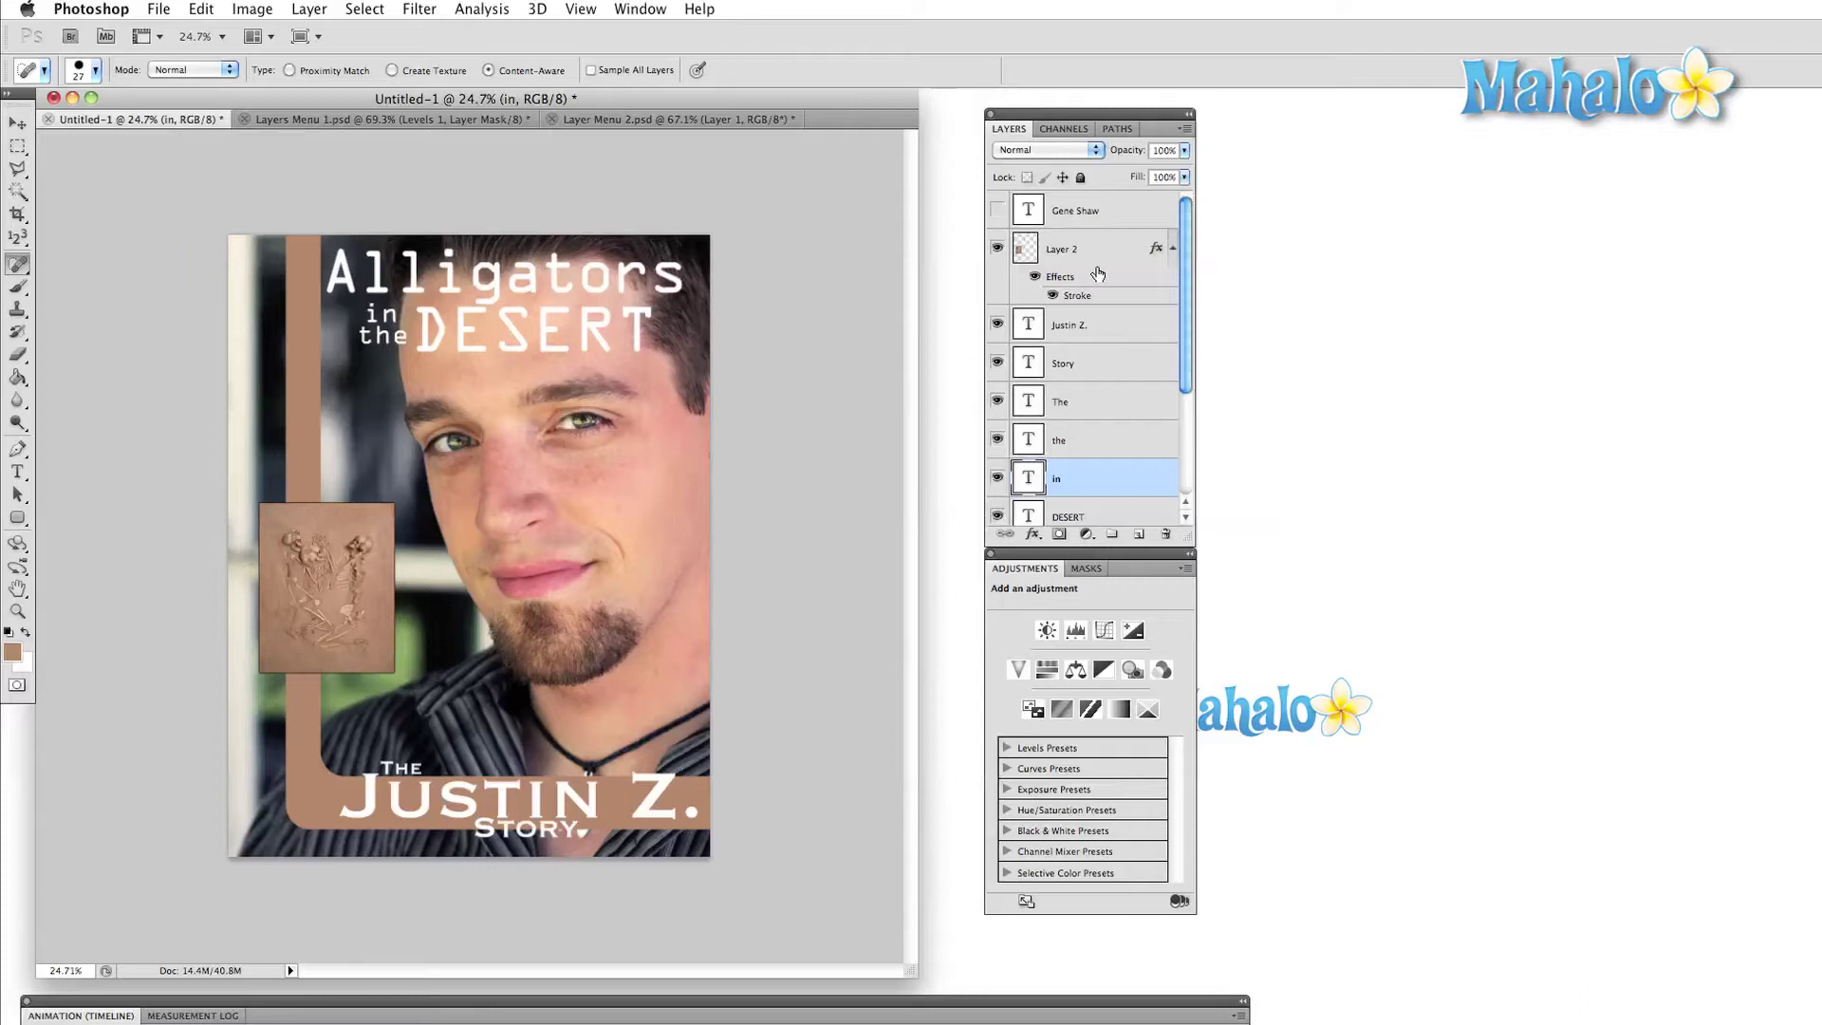
# - Select the five text layers, including DESERT and Alligators, and group them as 'All Tests'
pyautogui.keyDown('shift'); pyautogui.click(1084, 328); pyautogui.keyUp('shift')
pyautogui.scroll(-5, 1084, 332)
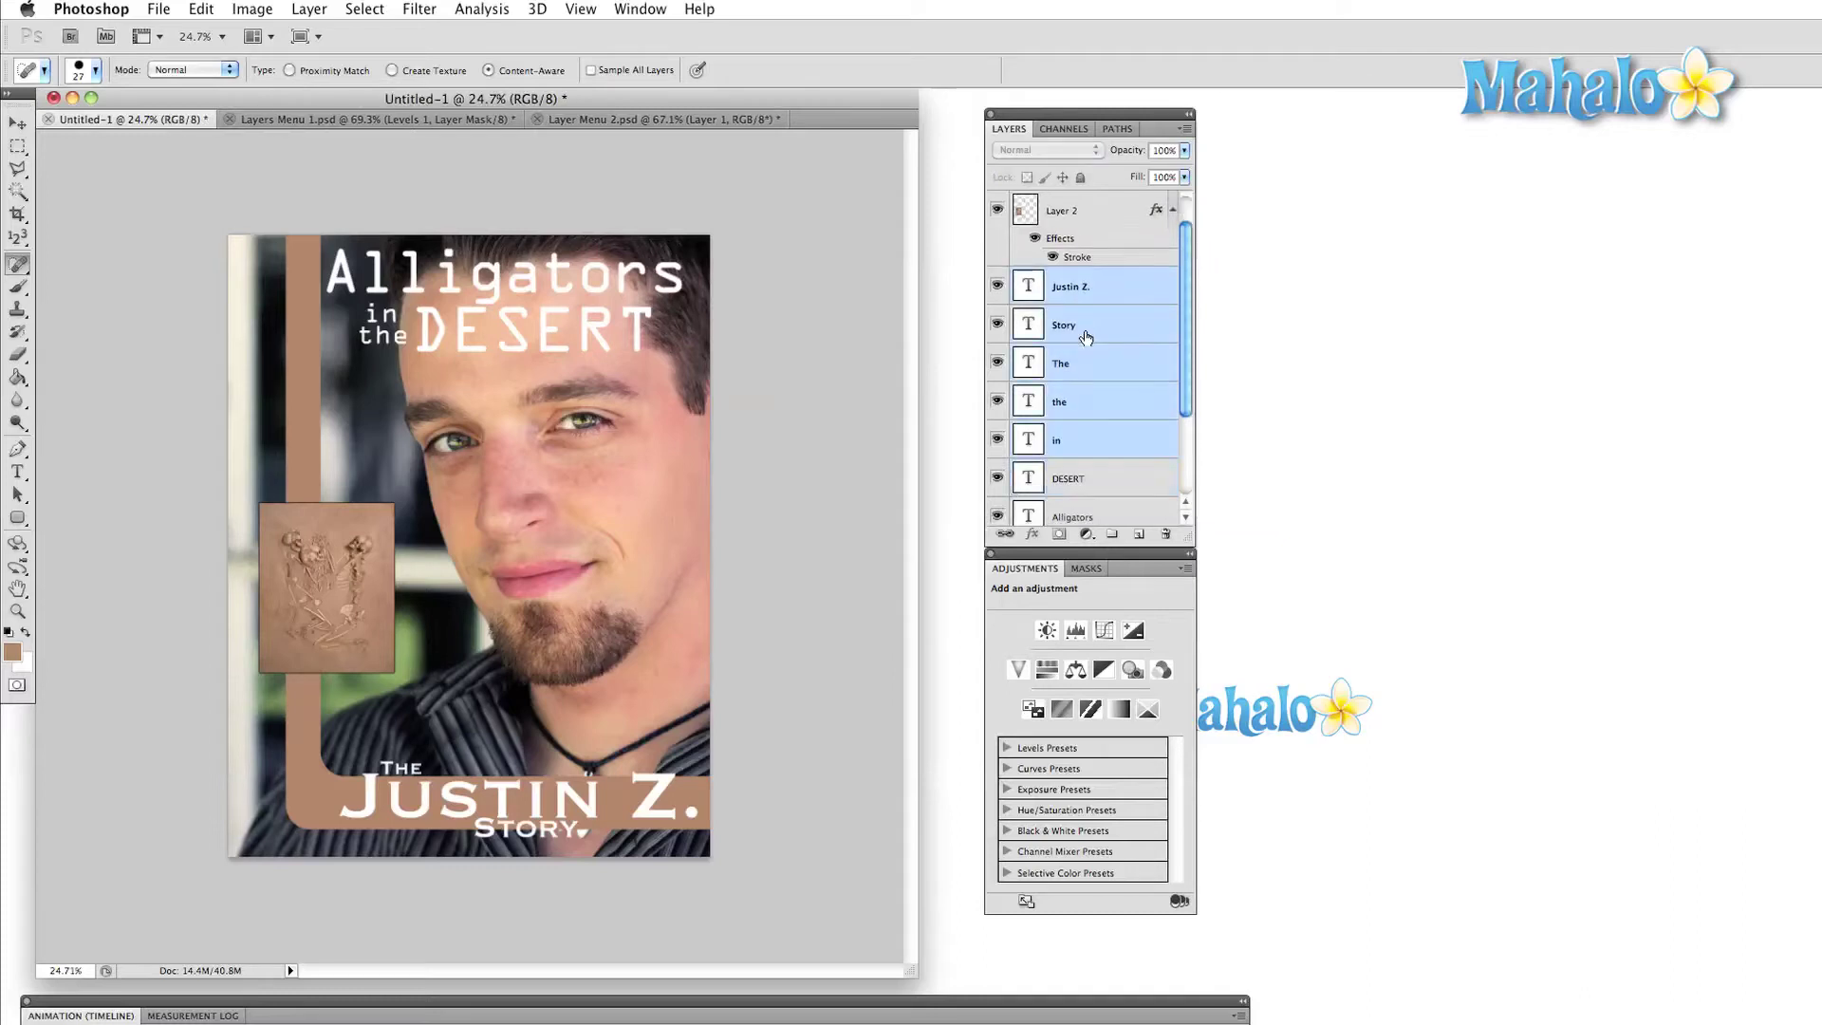
pyautogui.keyDown('shift'); pyautogui.click(1089, 368); pyautogui.keyUp('shift')
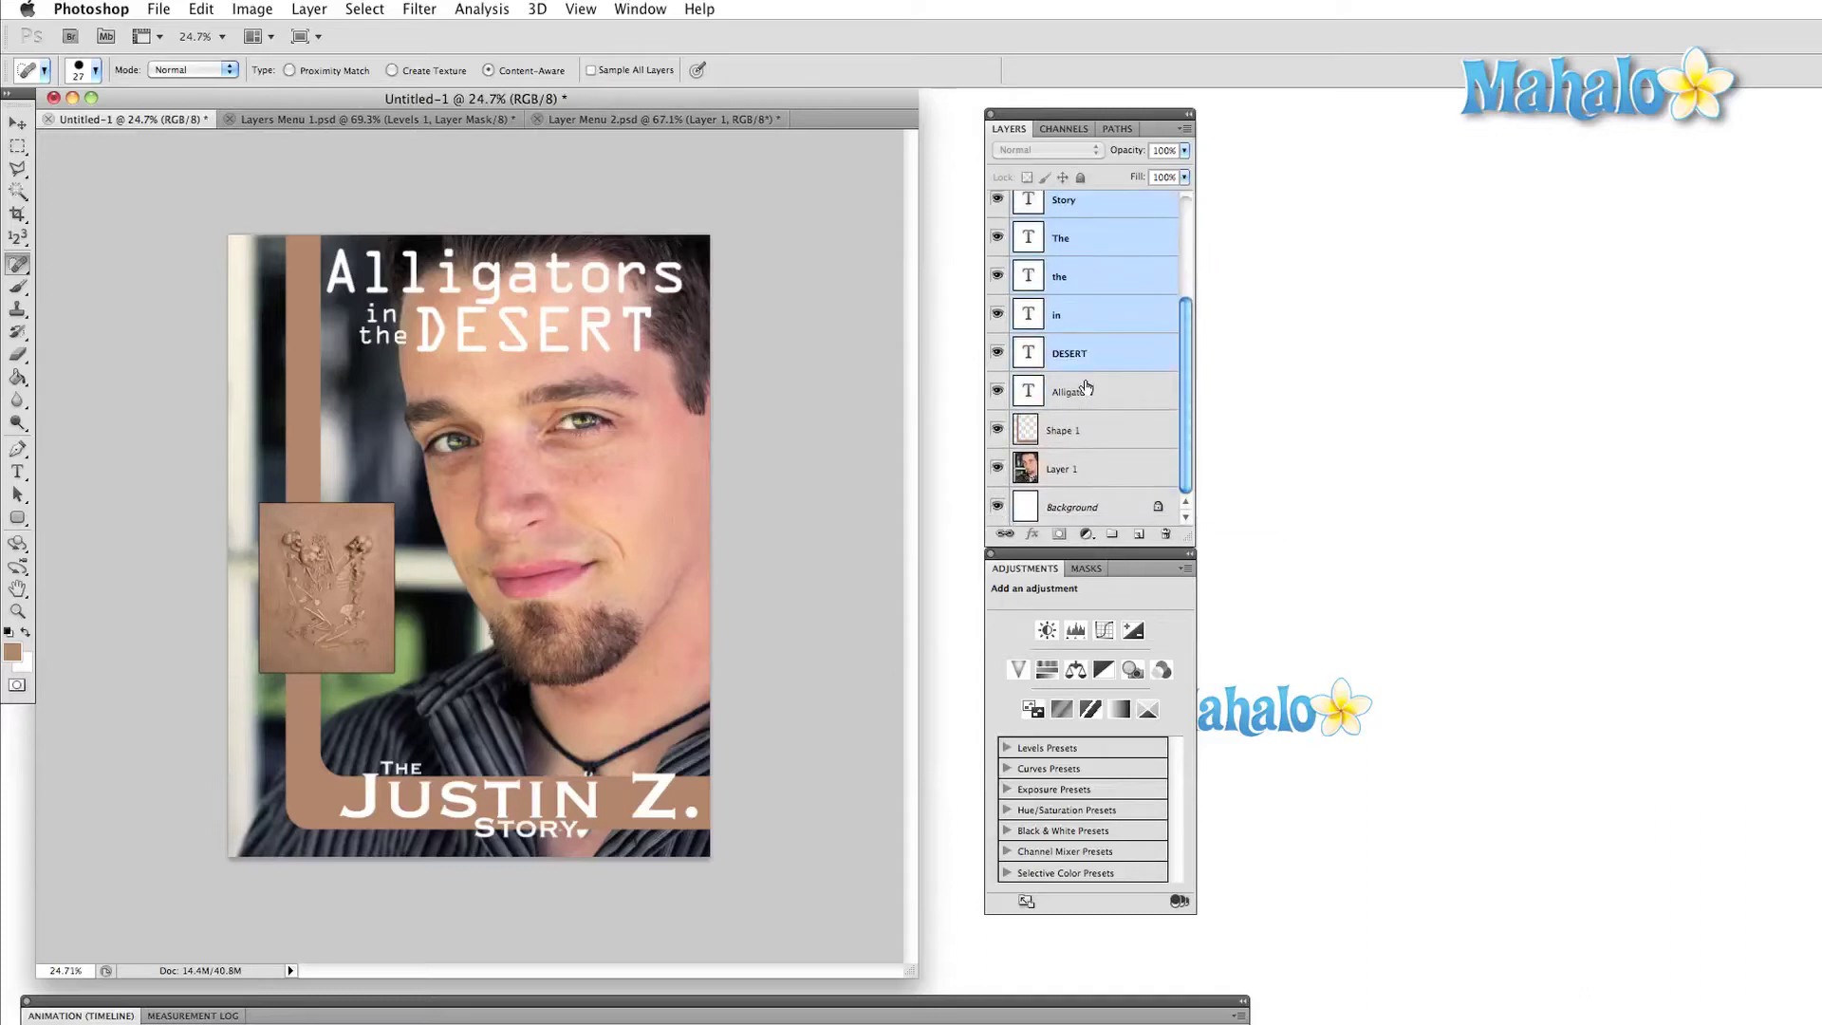
pyautogui.keyDown('shift'); pyautogui.click(1089, 389); pyautogui.keyUp('shift')
pyautogui.click(330, 11)
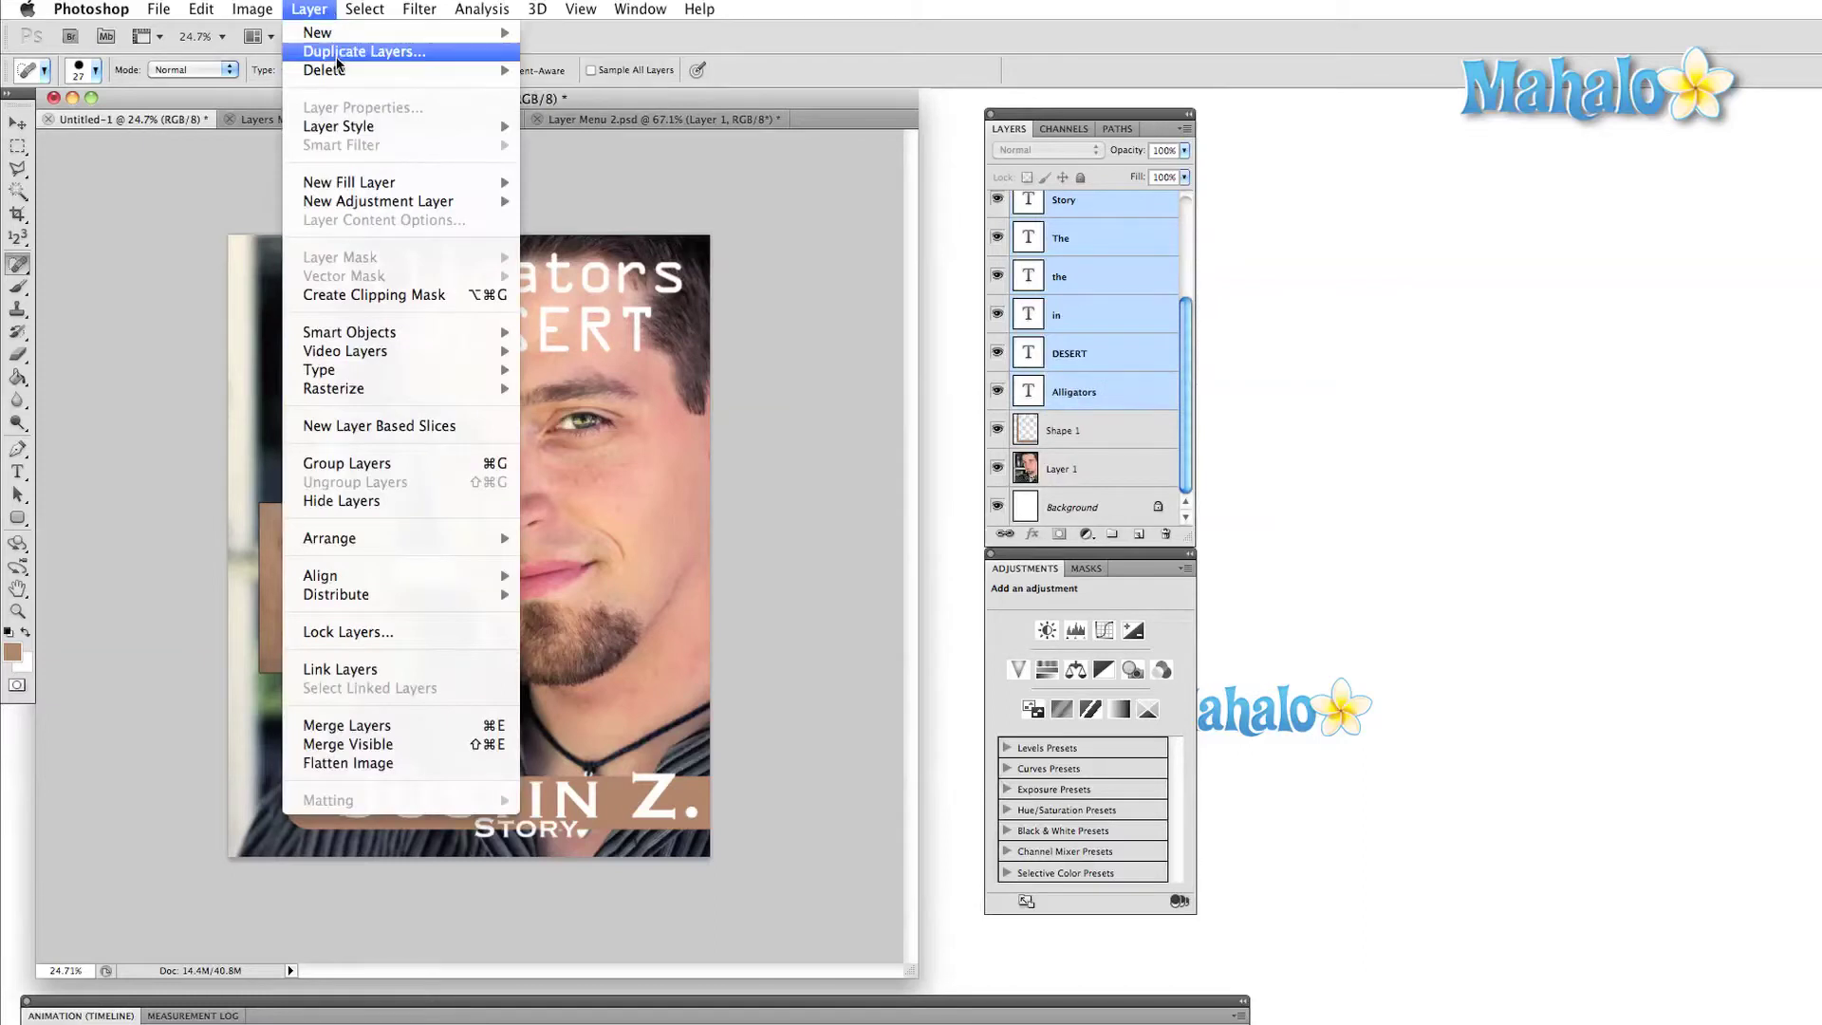
pyautogui.moveTo(341, 36)
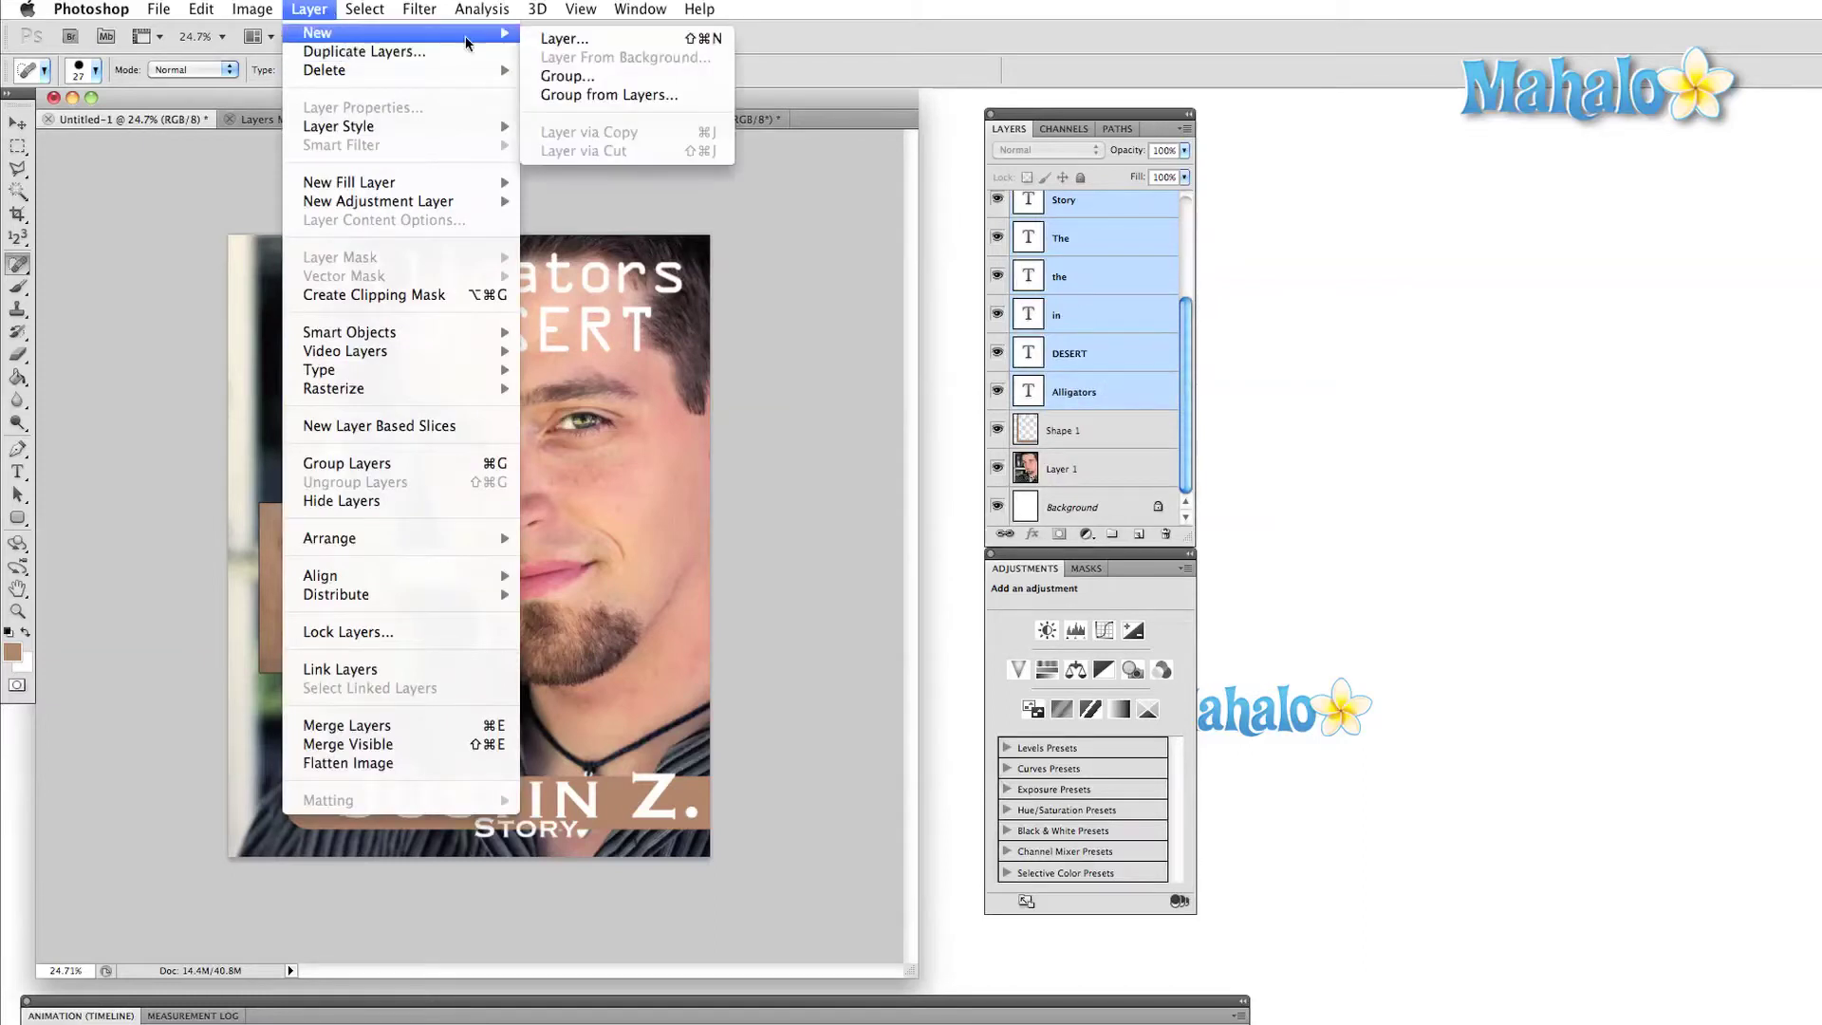
pyautogui.click(581, 94)
pyautogui.write('All Tests')
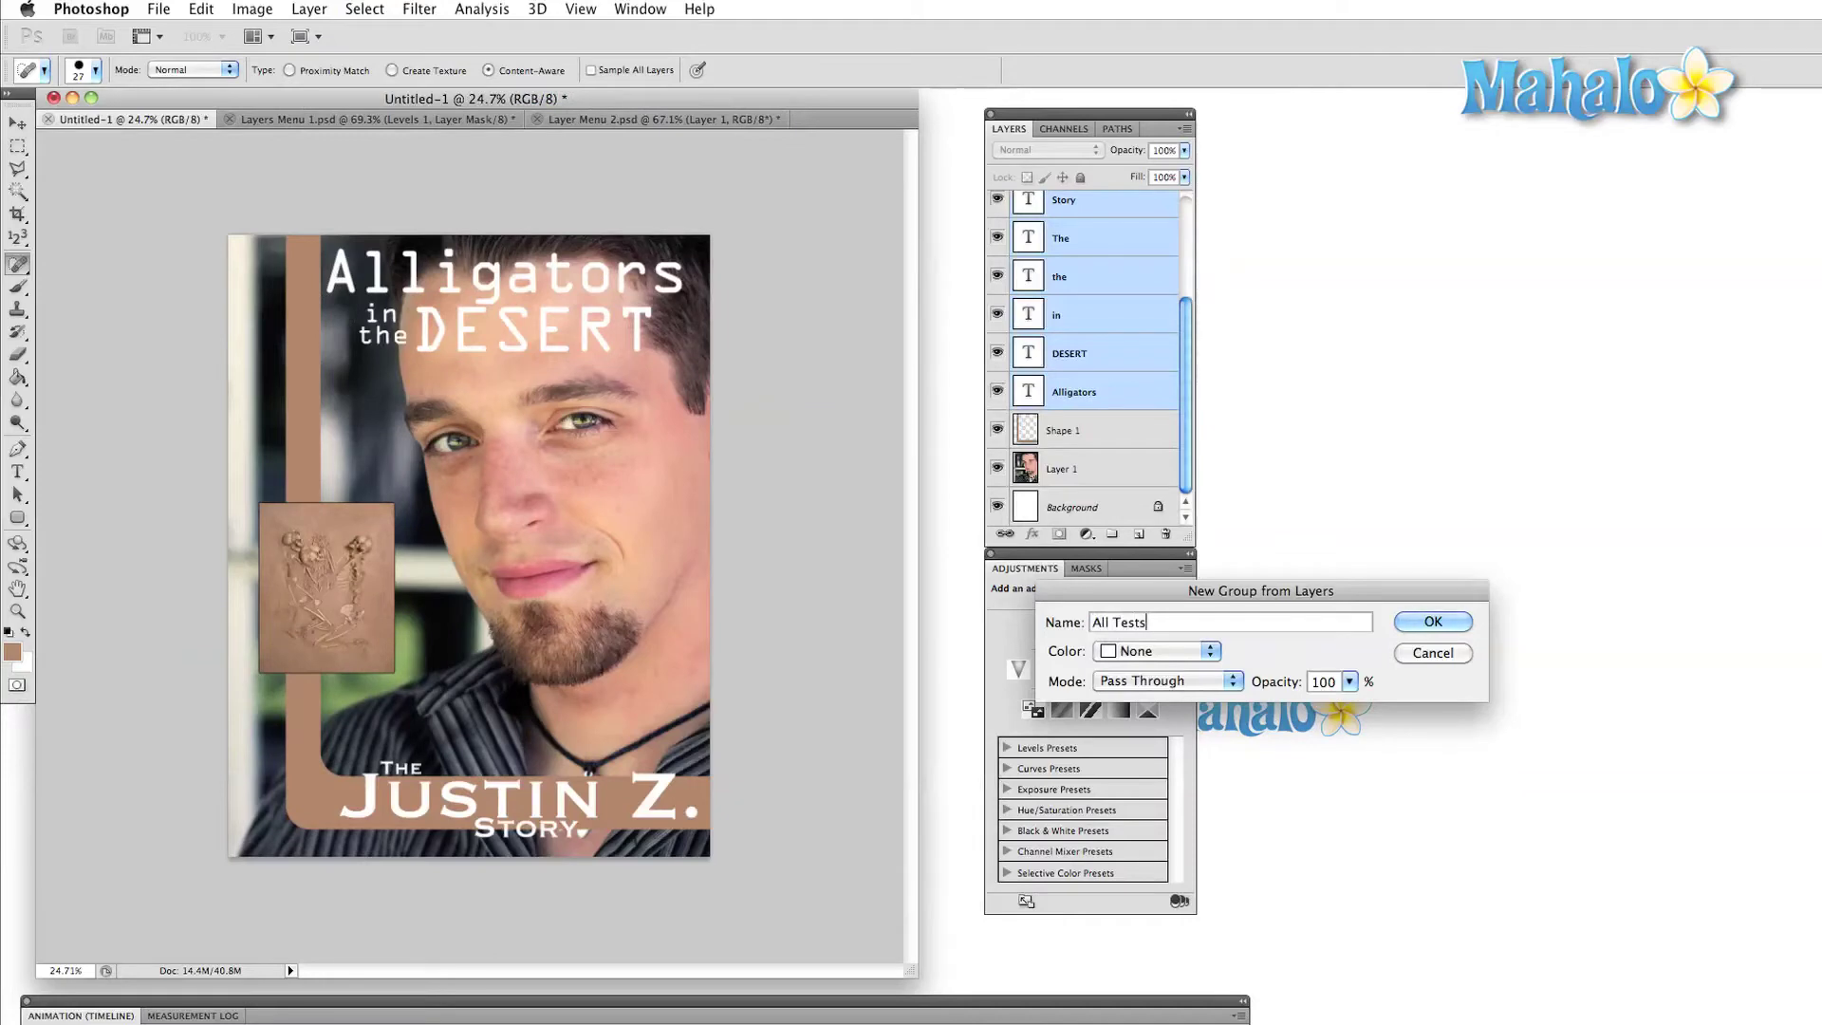
pyautogui.press('Return')
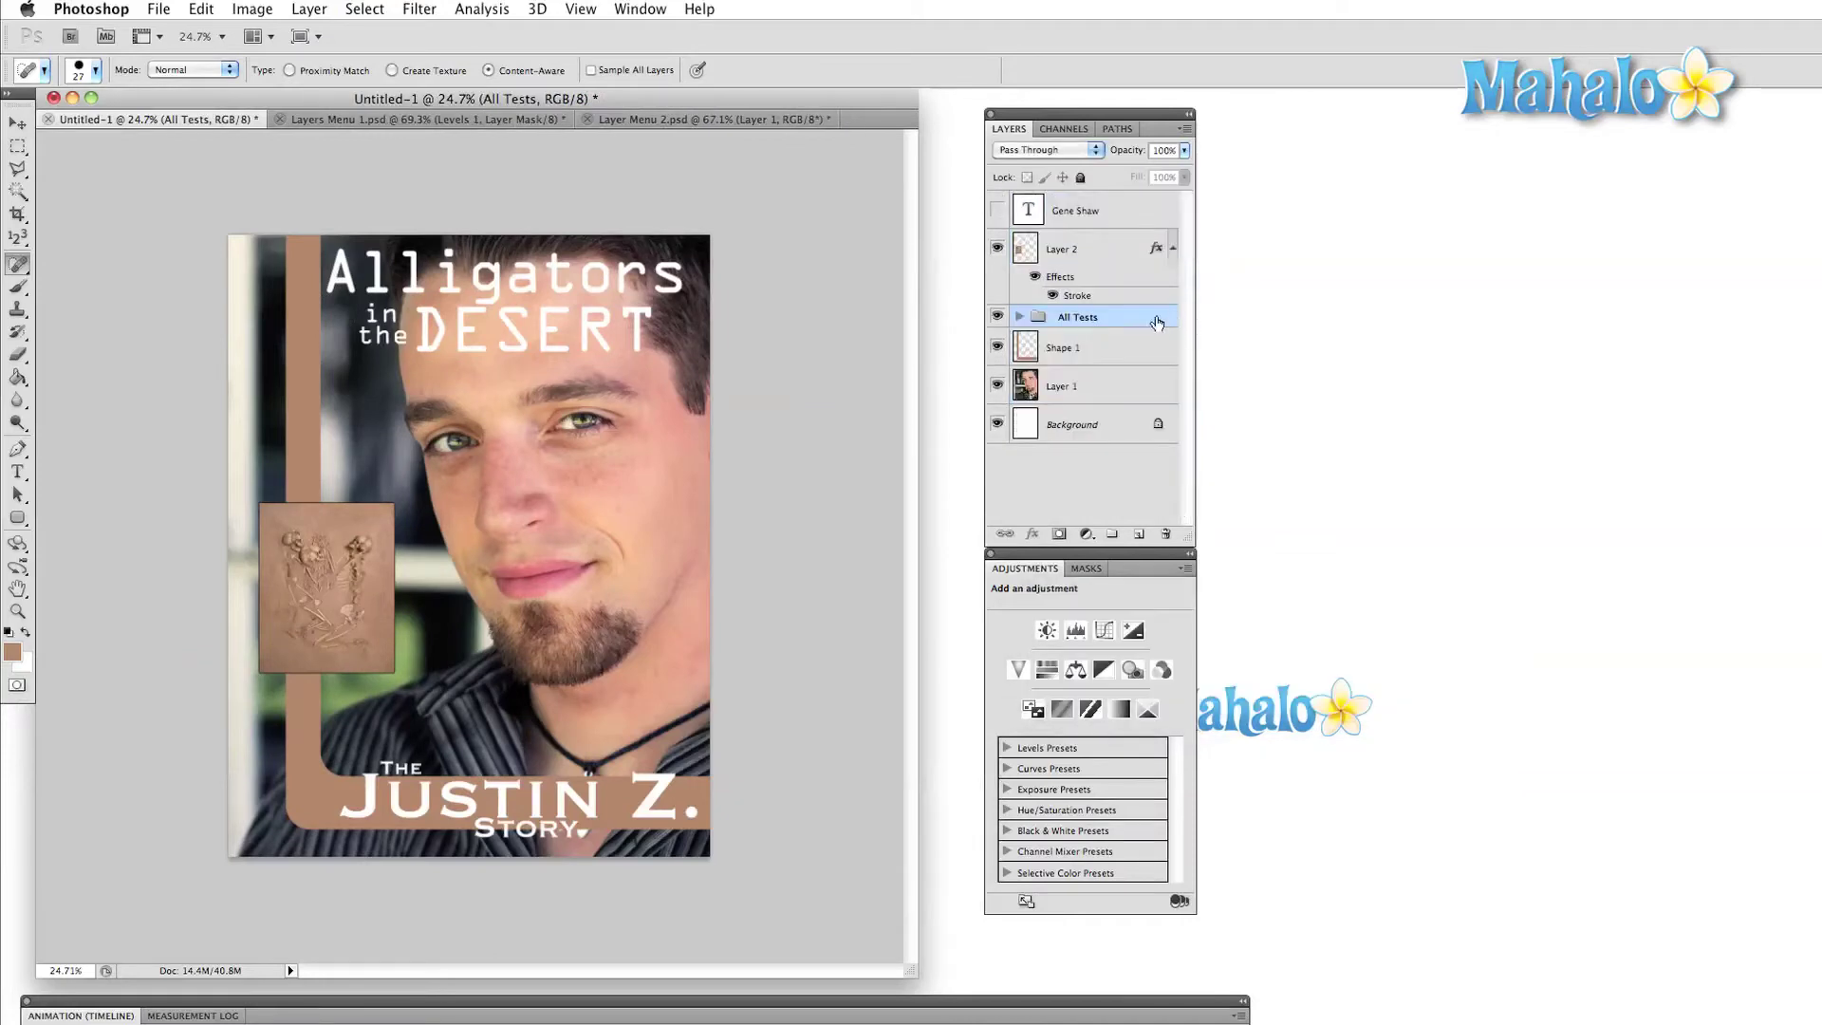
# - Keep Shape 1 below the All Tests group, then select All Tests together with Shape 1
pyautogui.moveTo(1124, 348); pyautogui.dragTo(1121, 300)
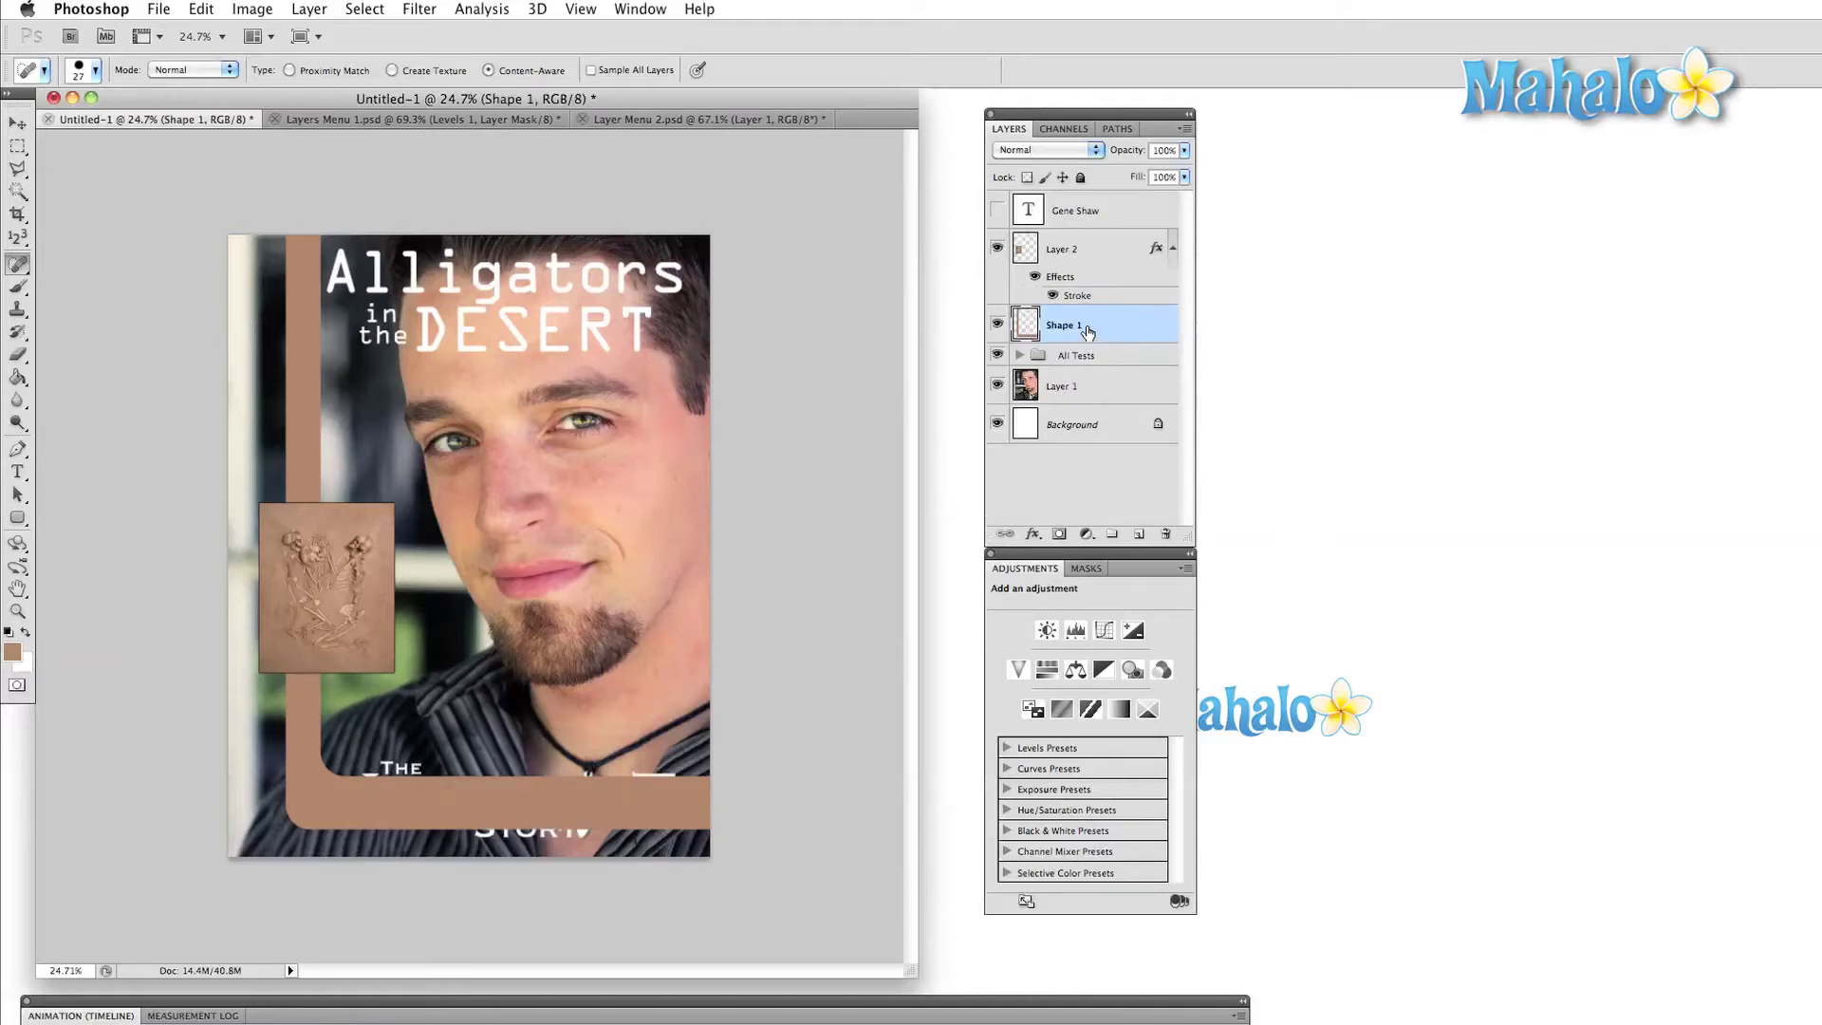
pyautogui.moveTo(1088, 332); pyautogui.dragTo(1068, 379)
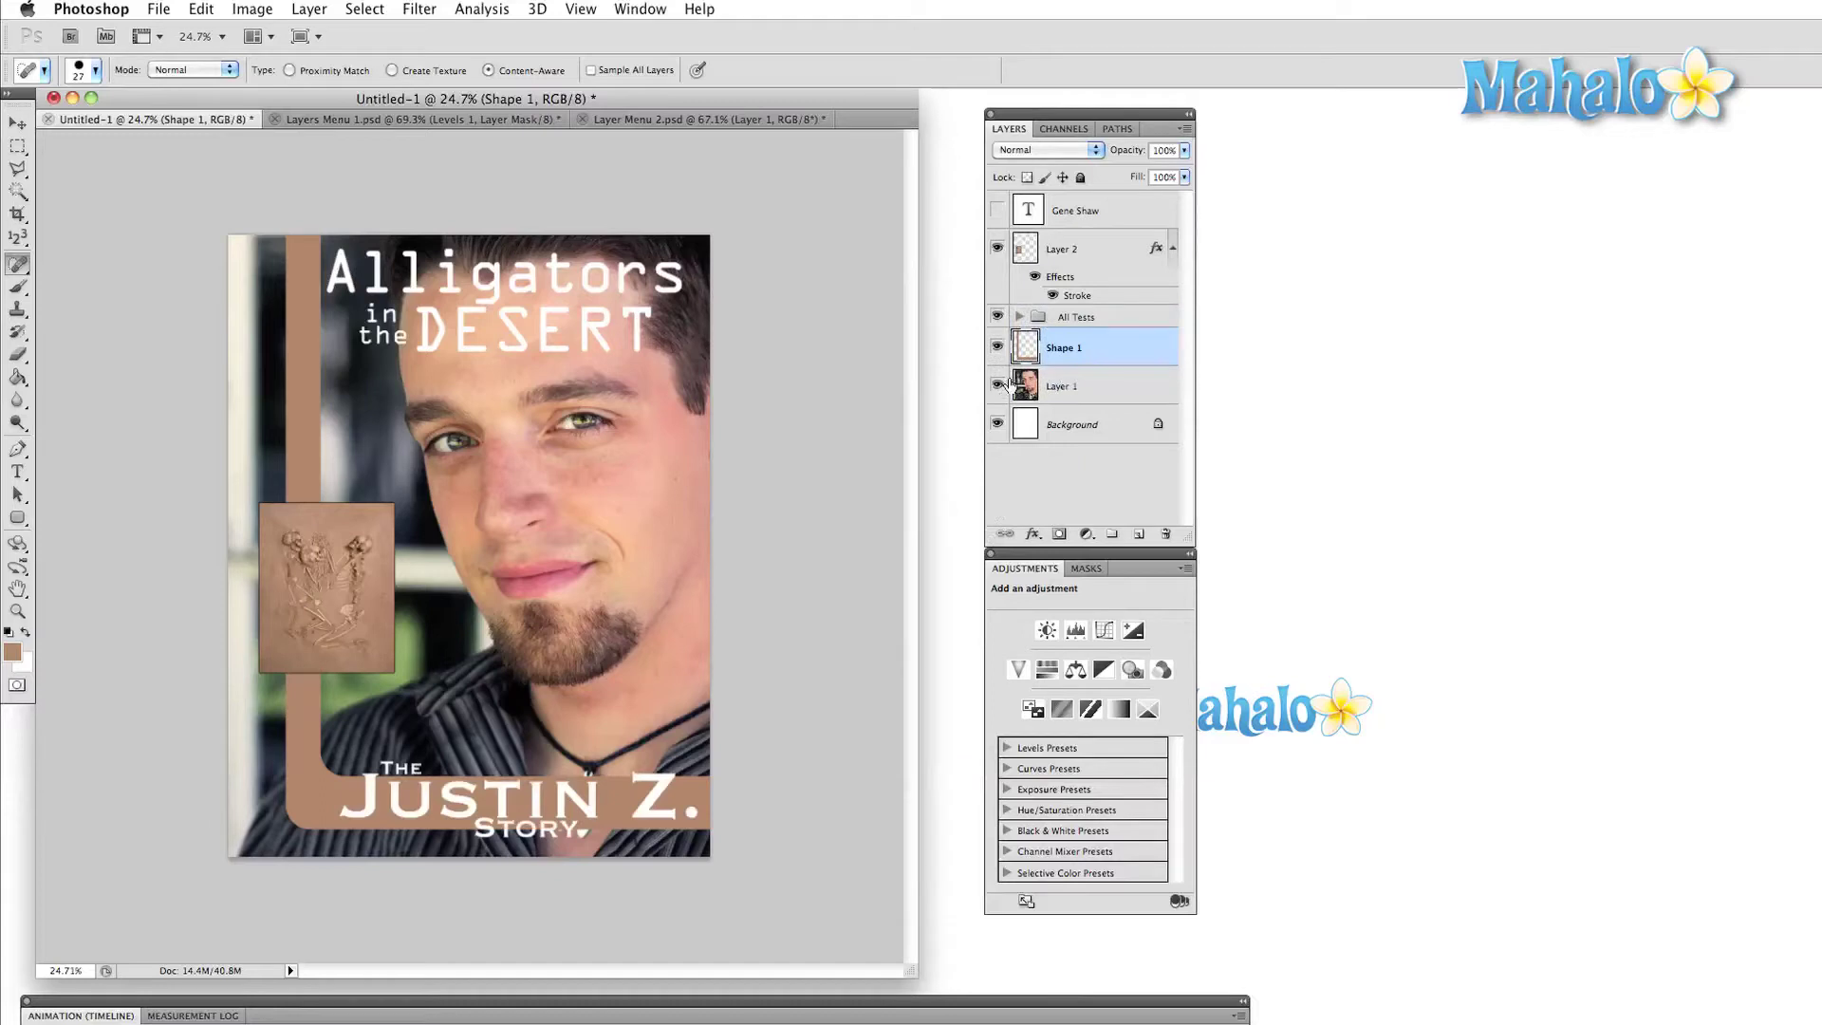
pyautogui.keyDown('shift'); pyautogui.click(1094, 388); pyautogui.keyUp('shift')
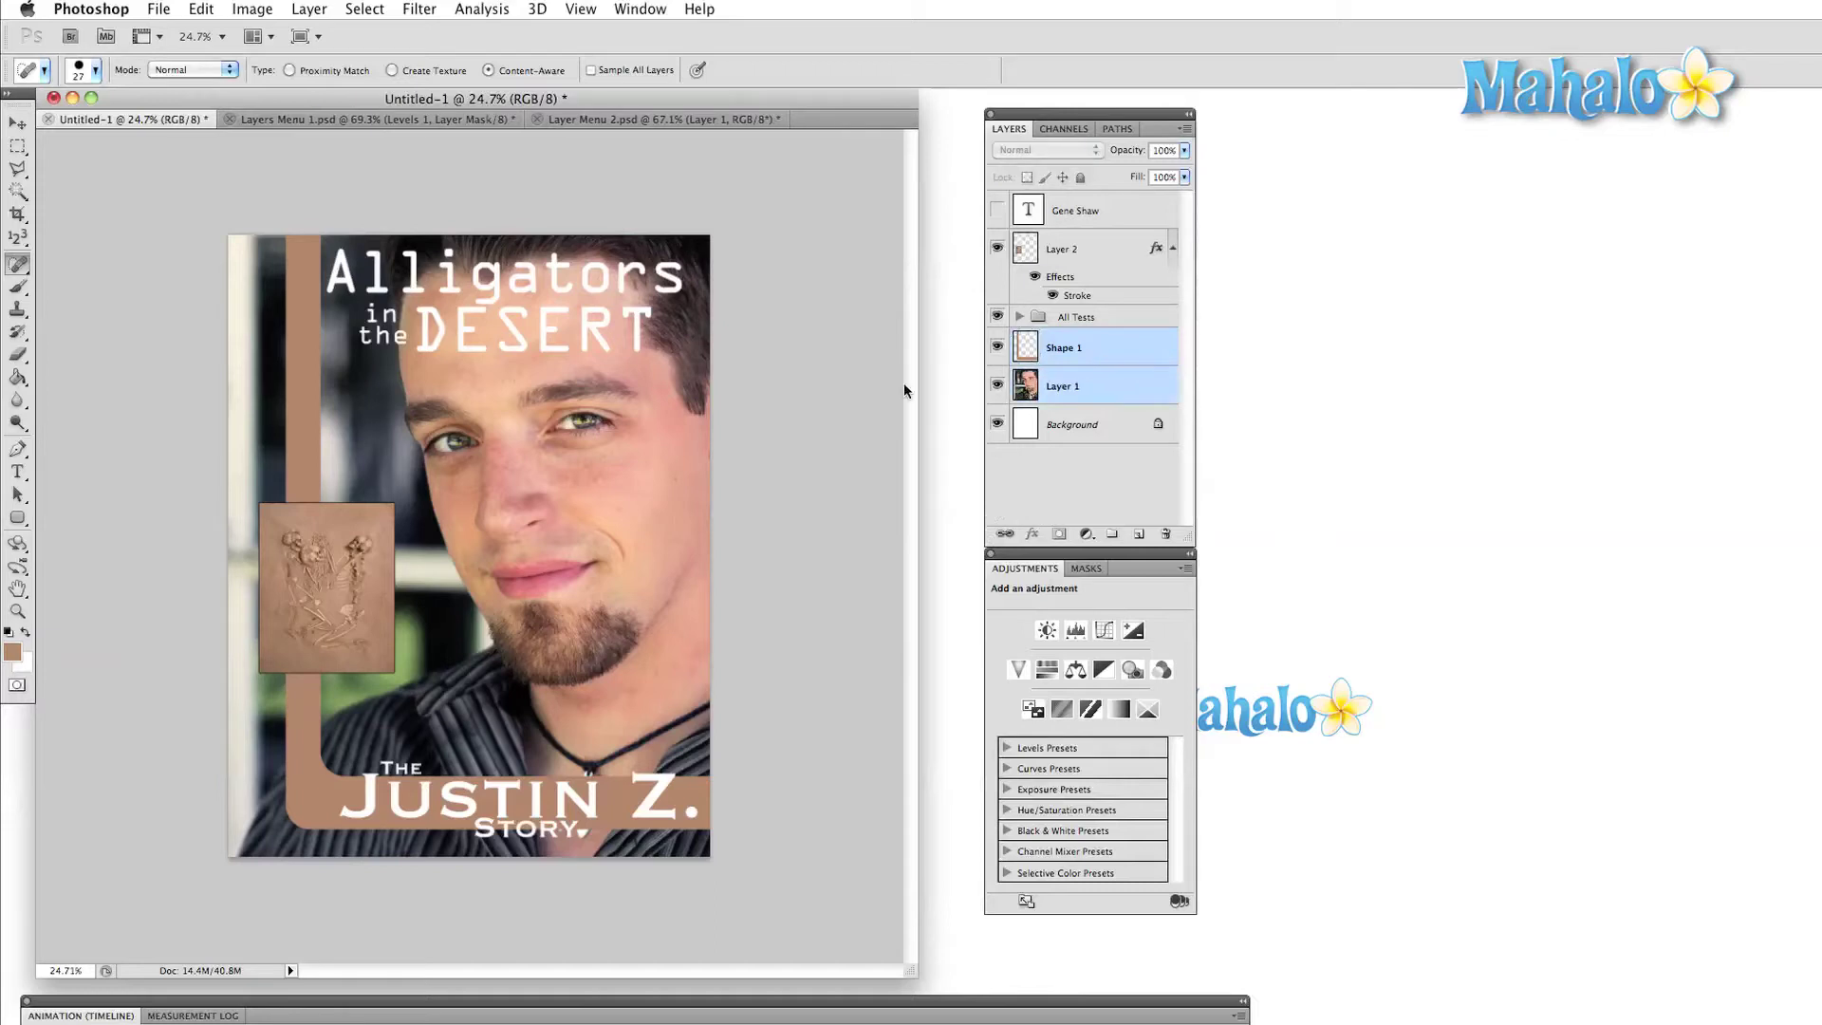
pyautogui.keyDown('shift'); pyautogui.click(1085, 319); pyautogui.keyUp('shift')
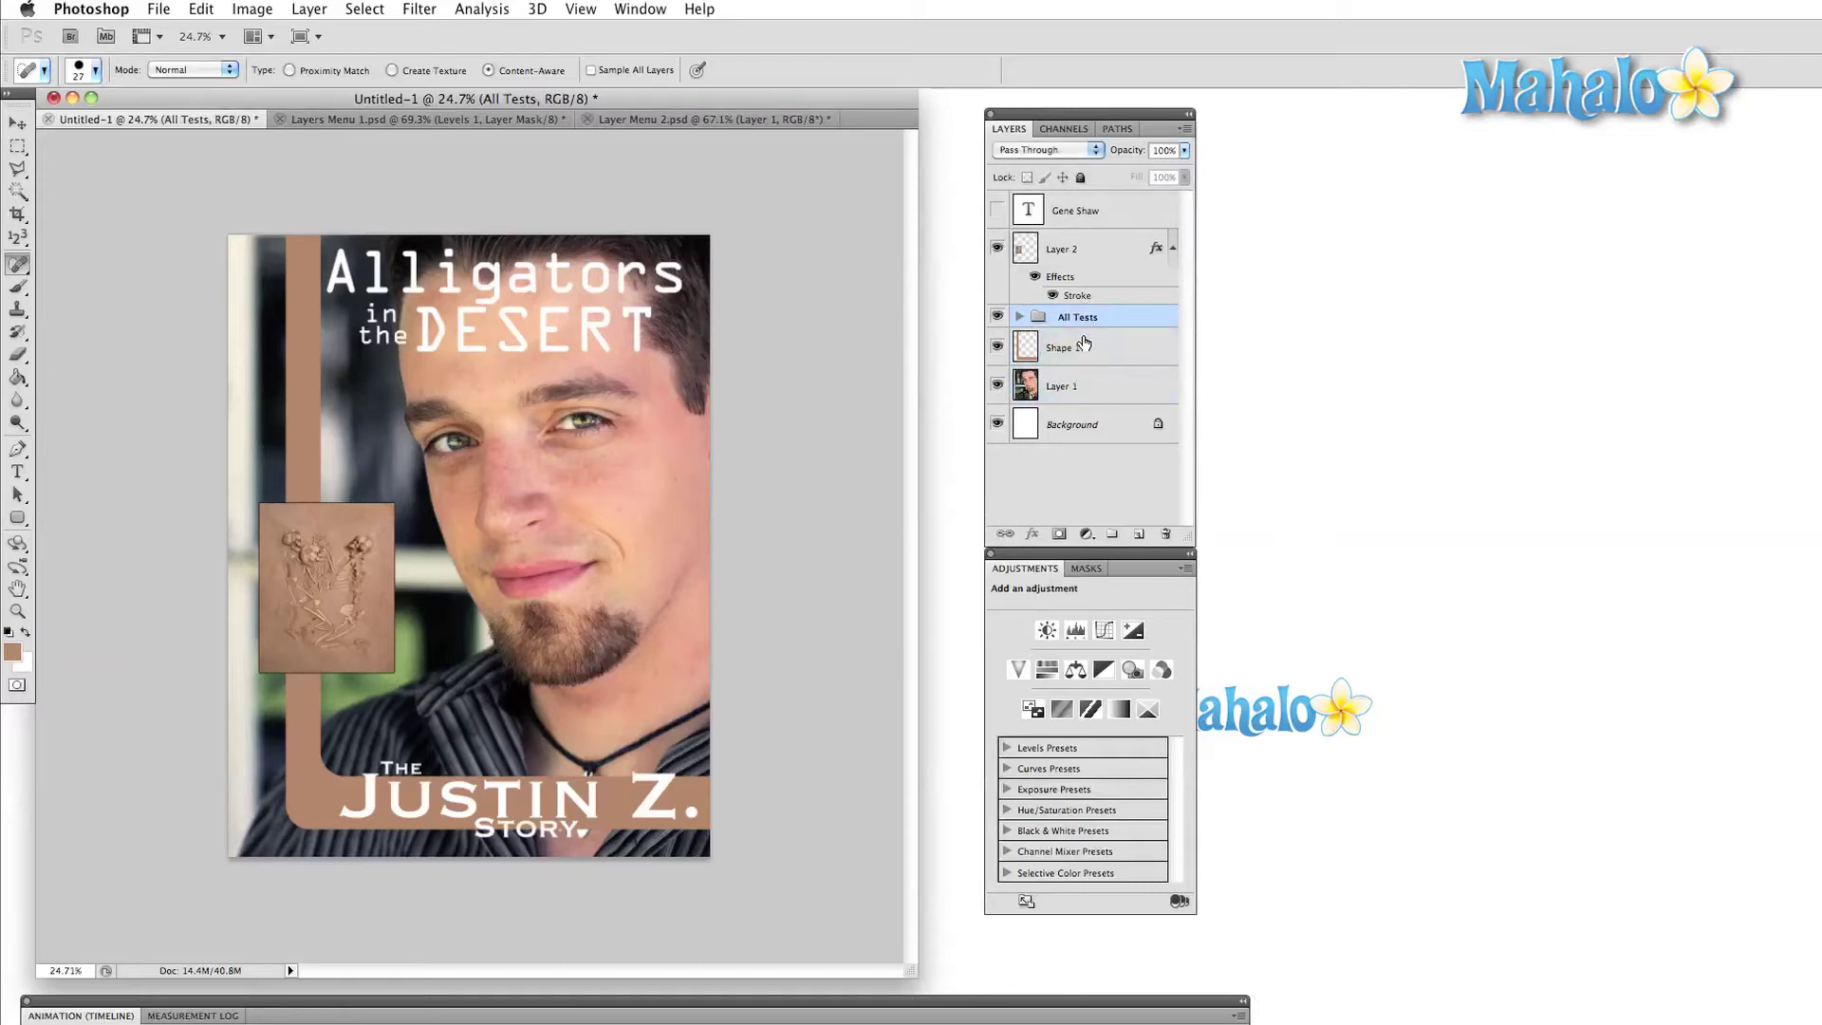
# - Link All Tests and Shape 1 with Link Layers, then test-move them together with the Move tool
pyautogui.click(309, 10)
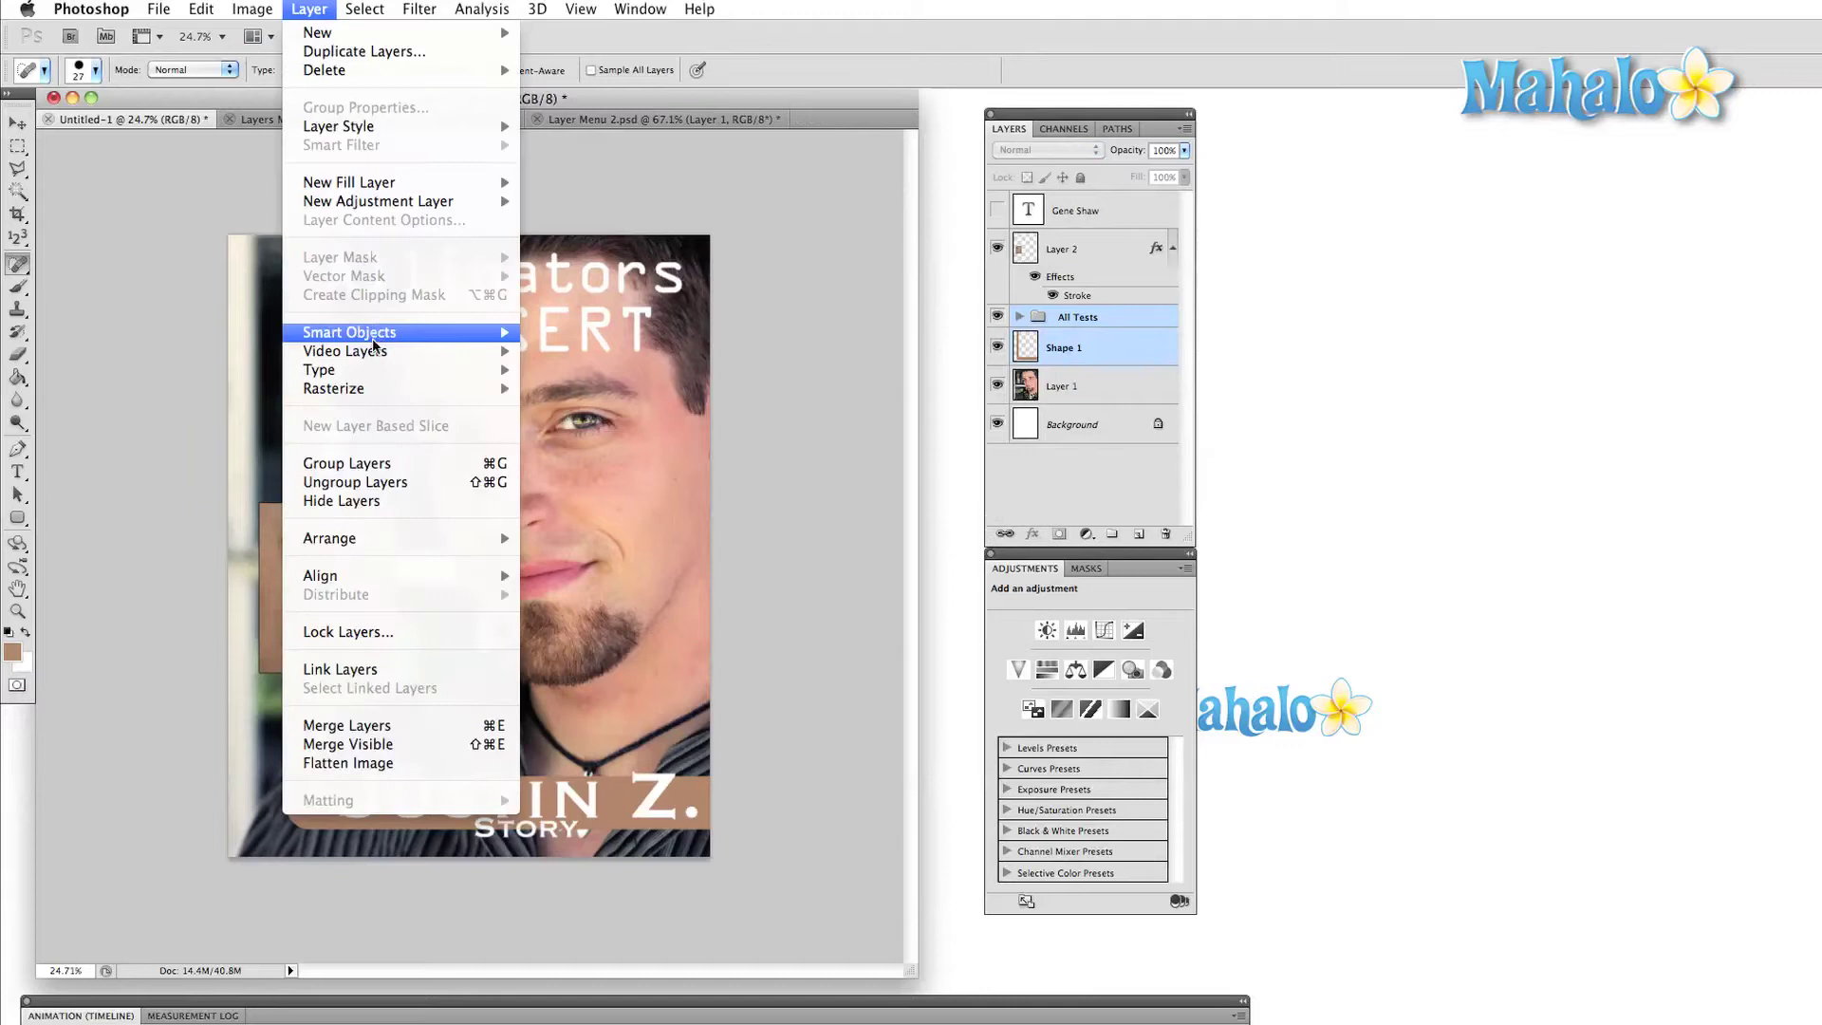
pyautogui.click(417, 670)
pyautogui.press('v')
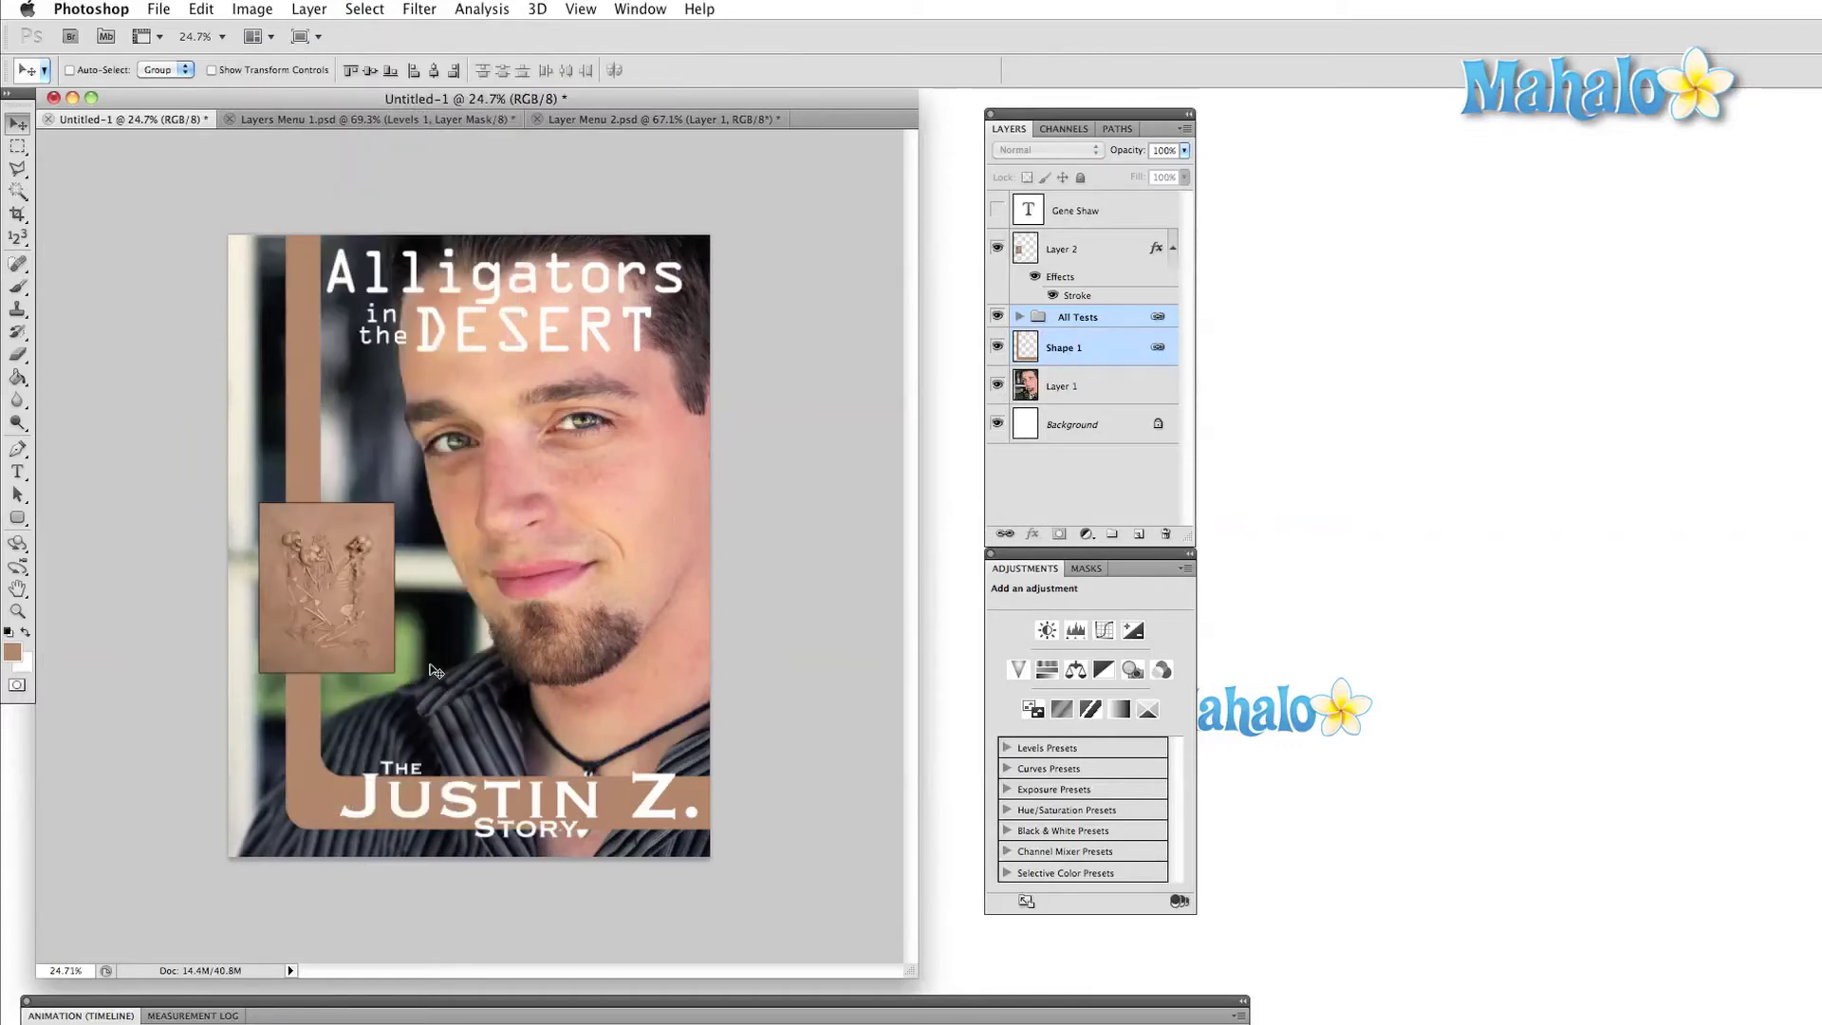
pyautogui.moveTo(424, 668)
pyautogui.mouseDown()
pyautogui.moveTo(441, 612)
pyautogui.moveTo(436, 721)
pyautogui.moveTo(424, 629)
pyautogui.moveTo(323, 631)
pyautogui.moveTo(370, 617)
pyautogui.mouseUp()
pyautogui.hotkey('ctrl', 'z')
pyautogui.click(311, 9)
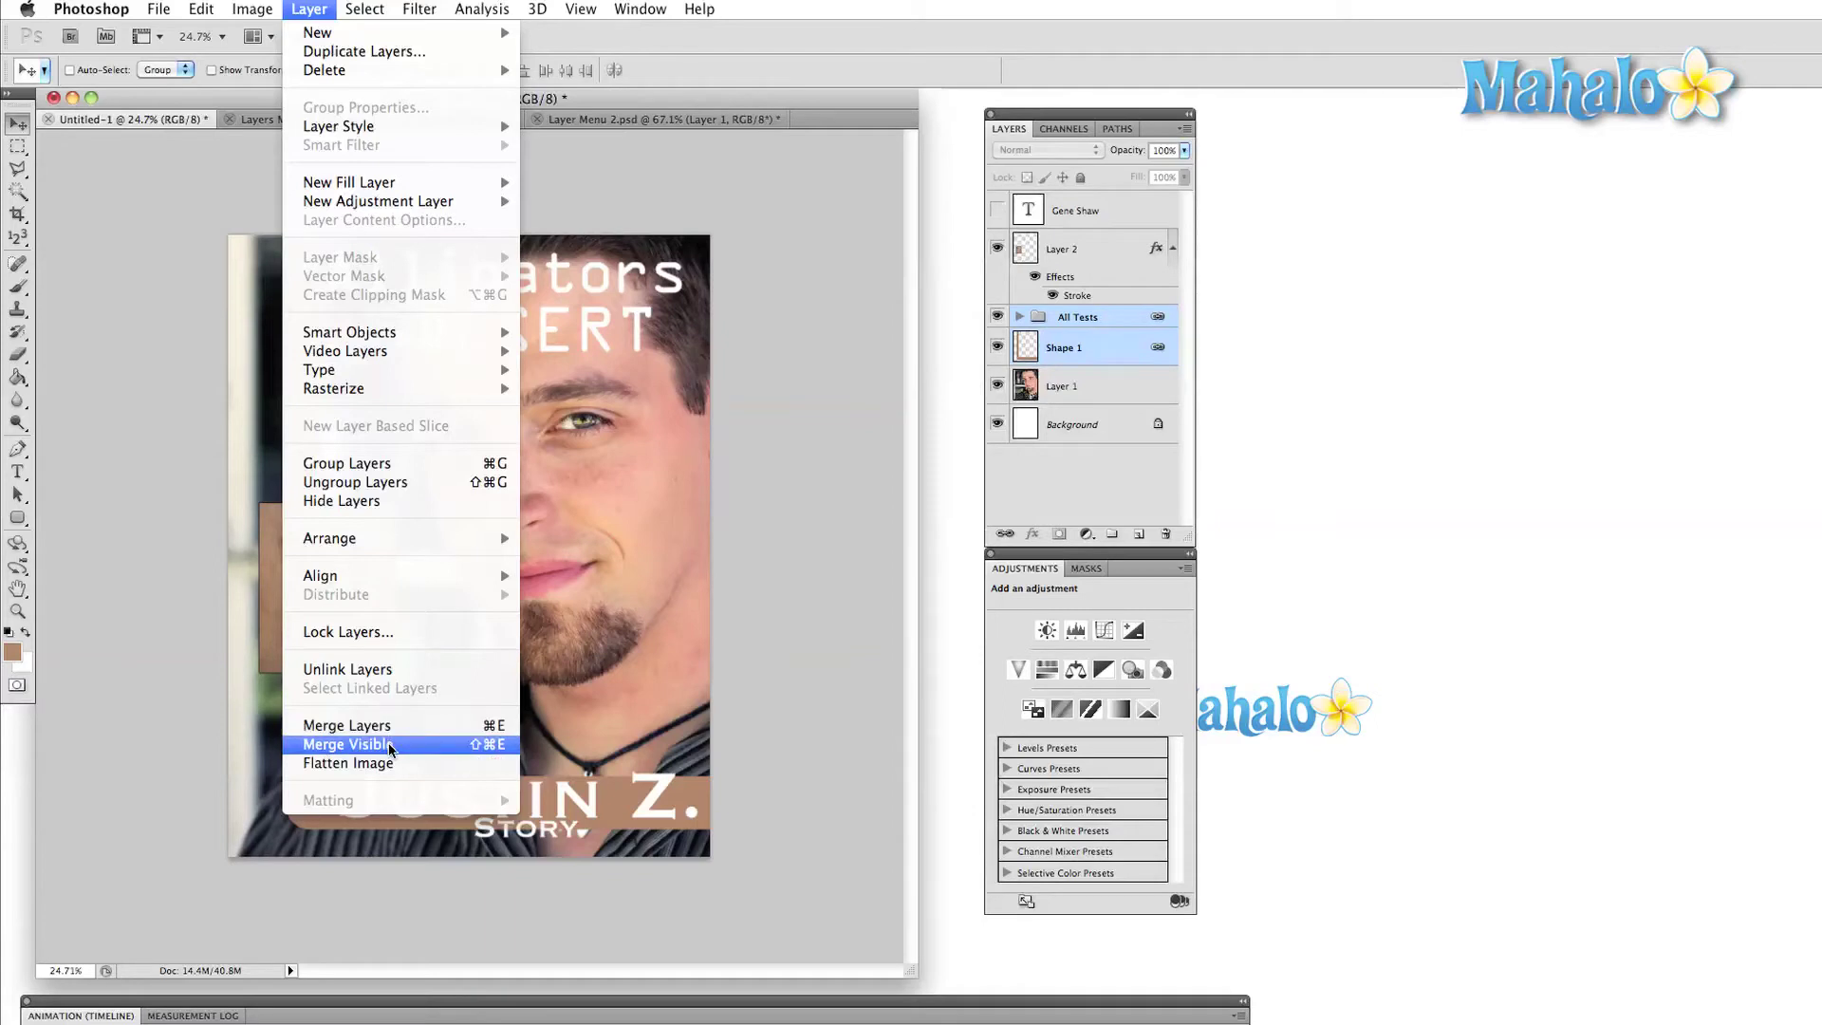
# - Merge the visible layers, then undo the merge
pyautogui.press('Escape')
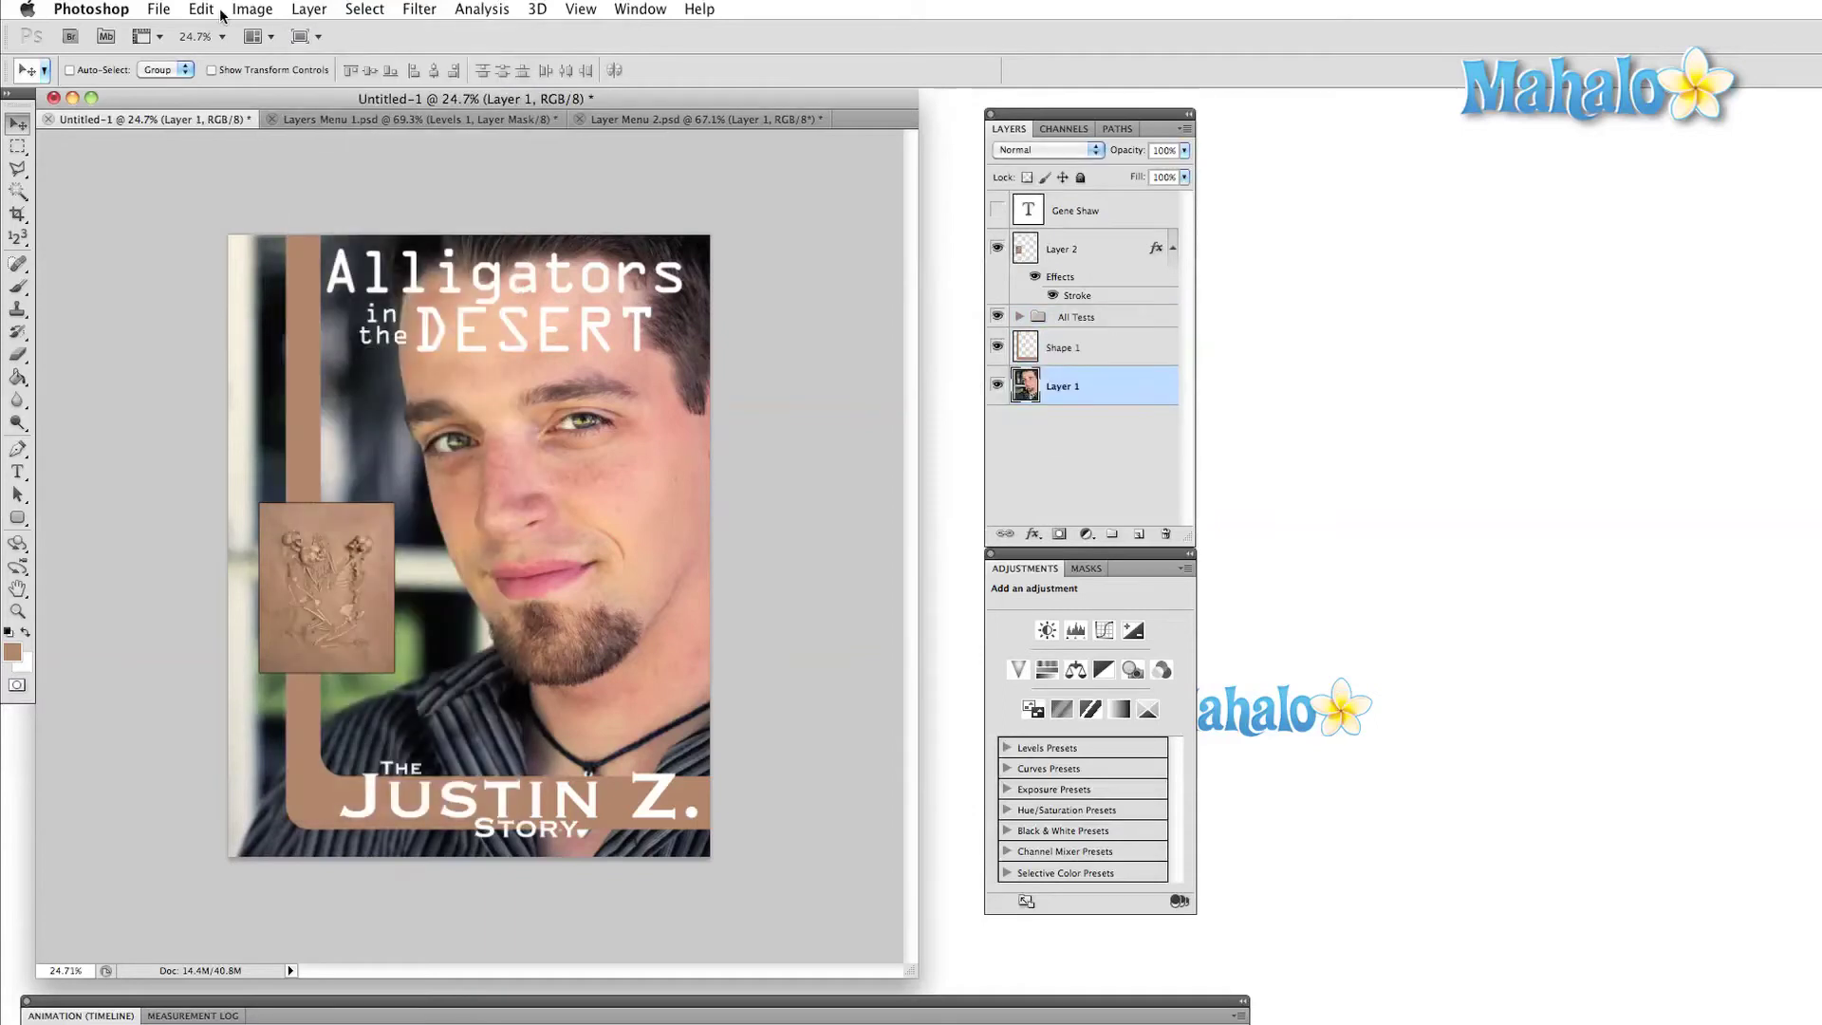
pyautogui.click(310, 10)
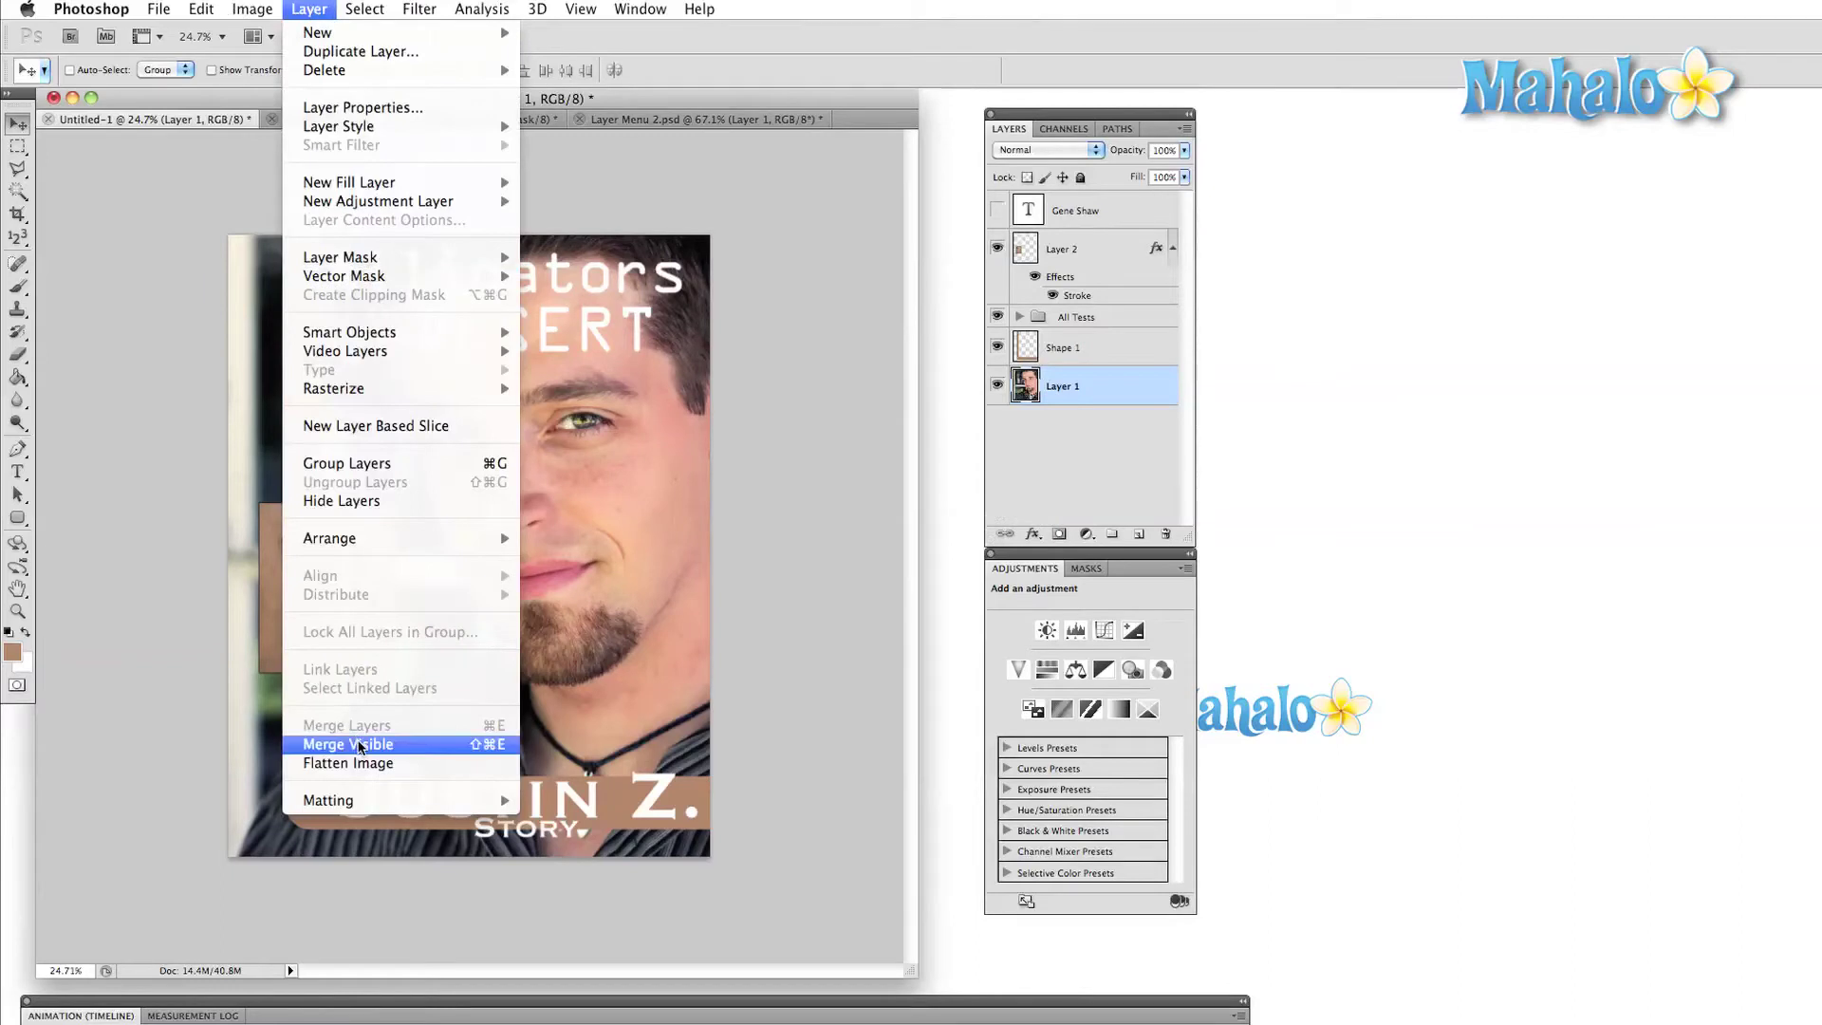
pyautogui.click(357, 745)
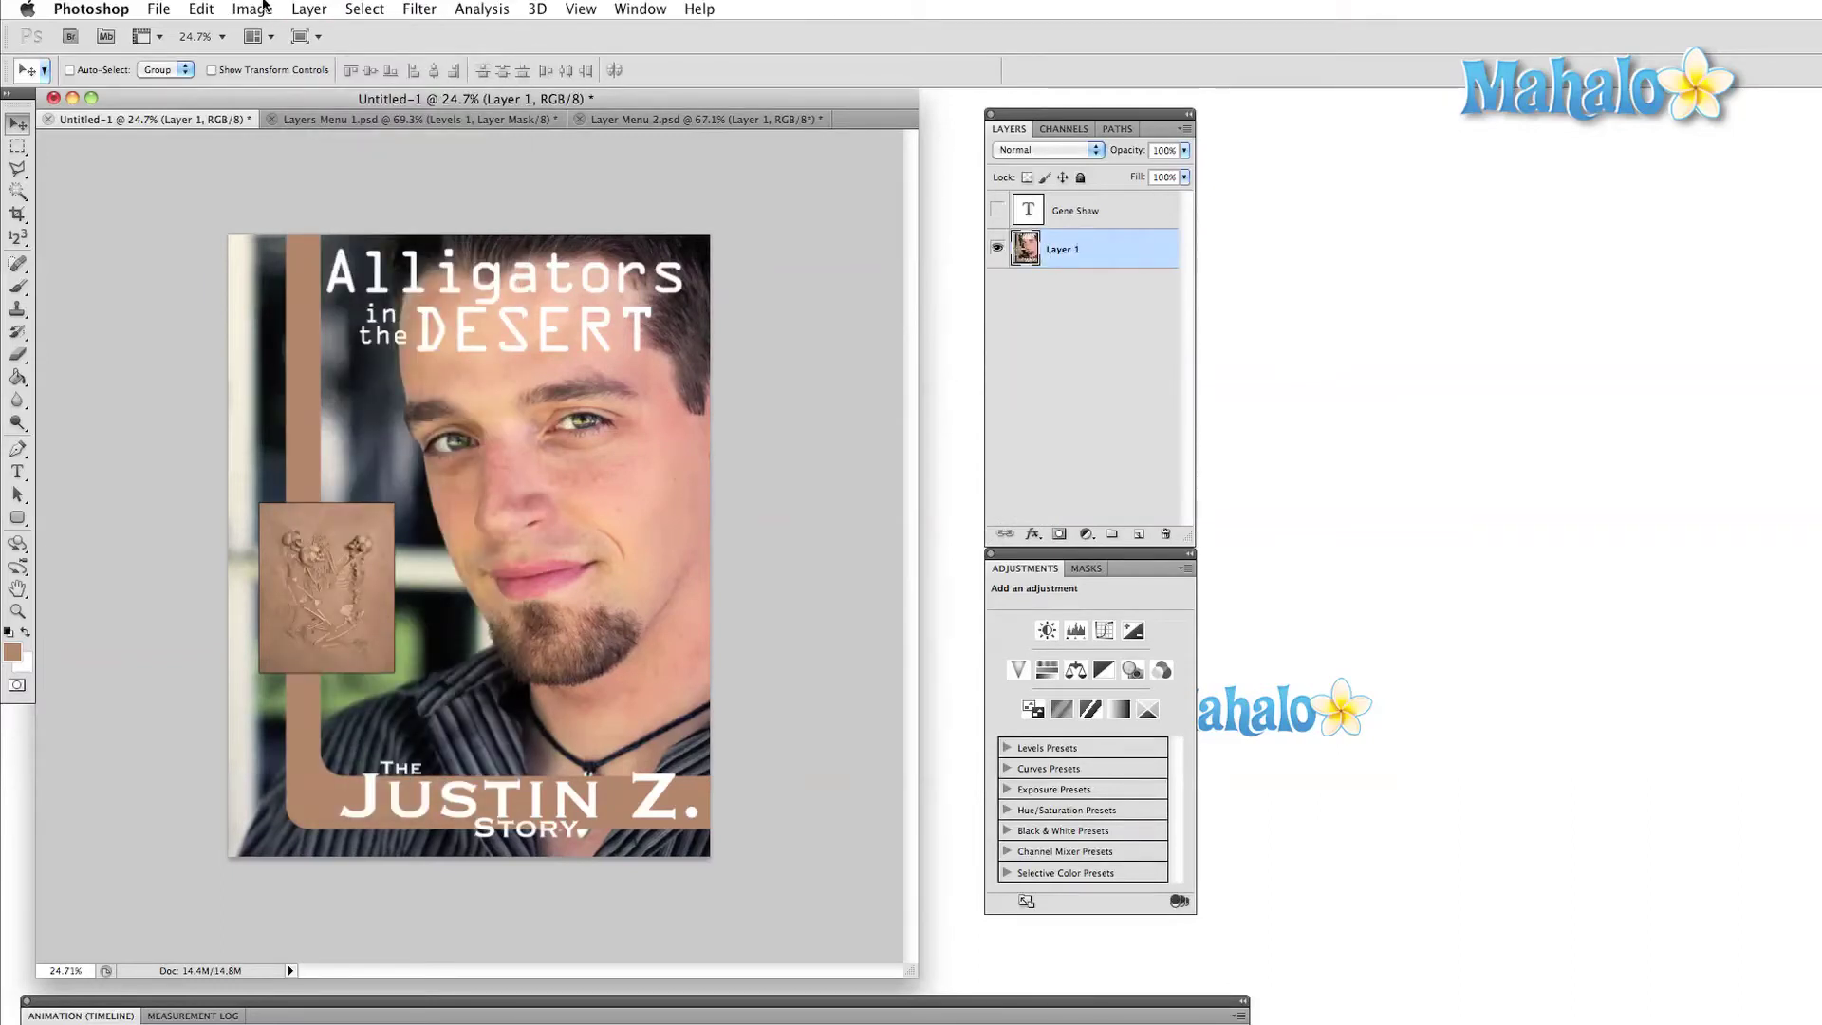
pyautogui.press('super+z')
pyautogui.click(309, 8)
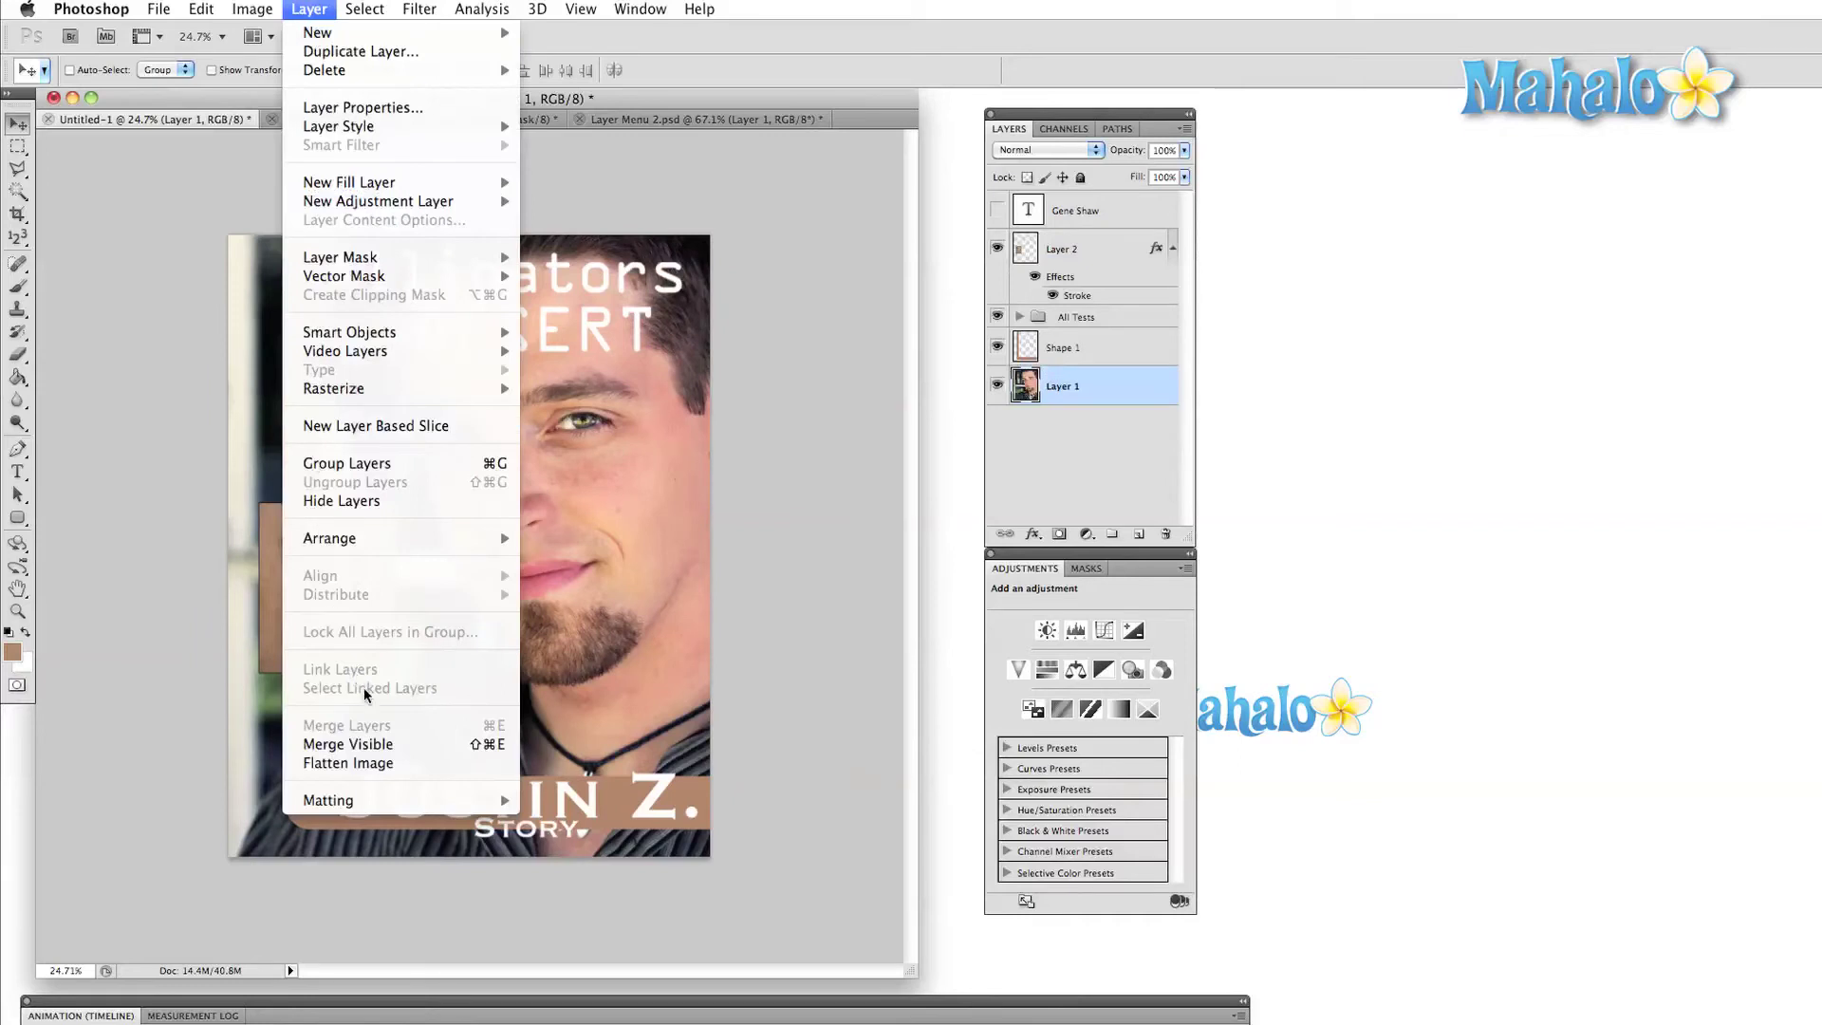
pyautogui.click(365, 763)
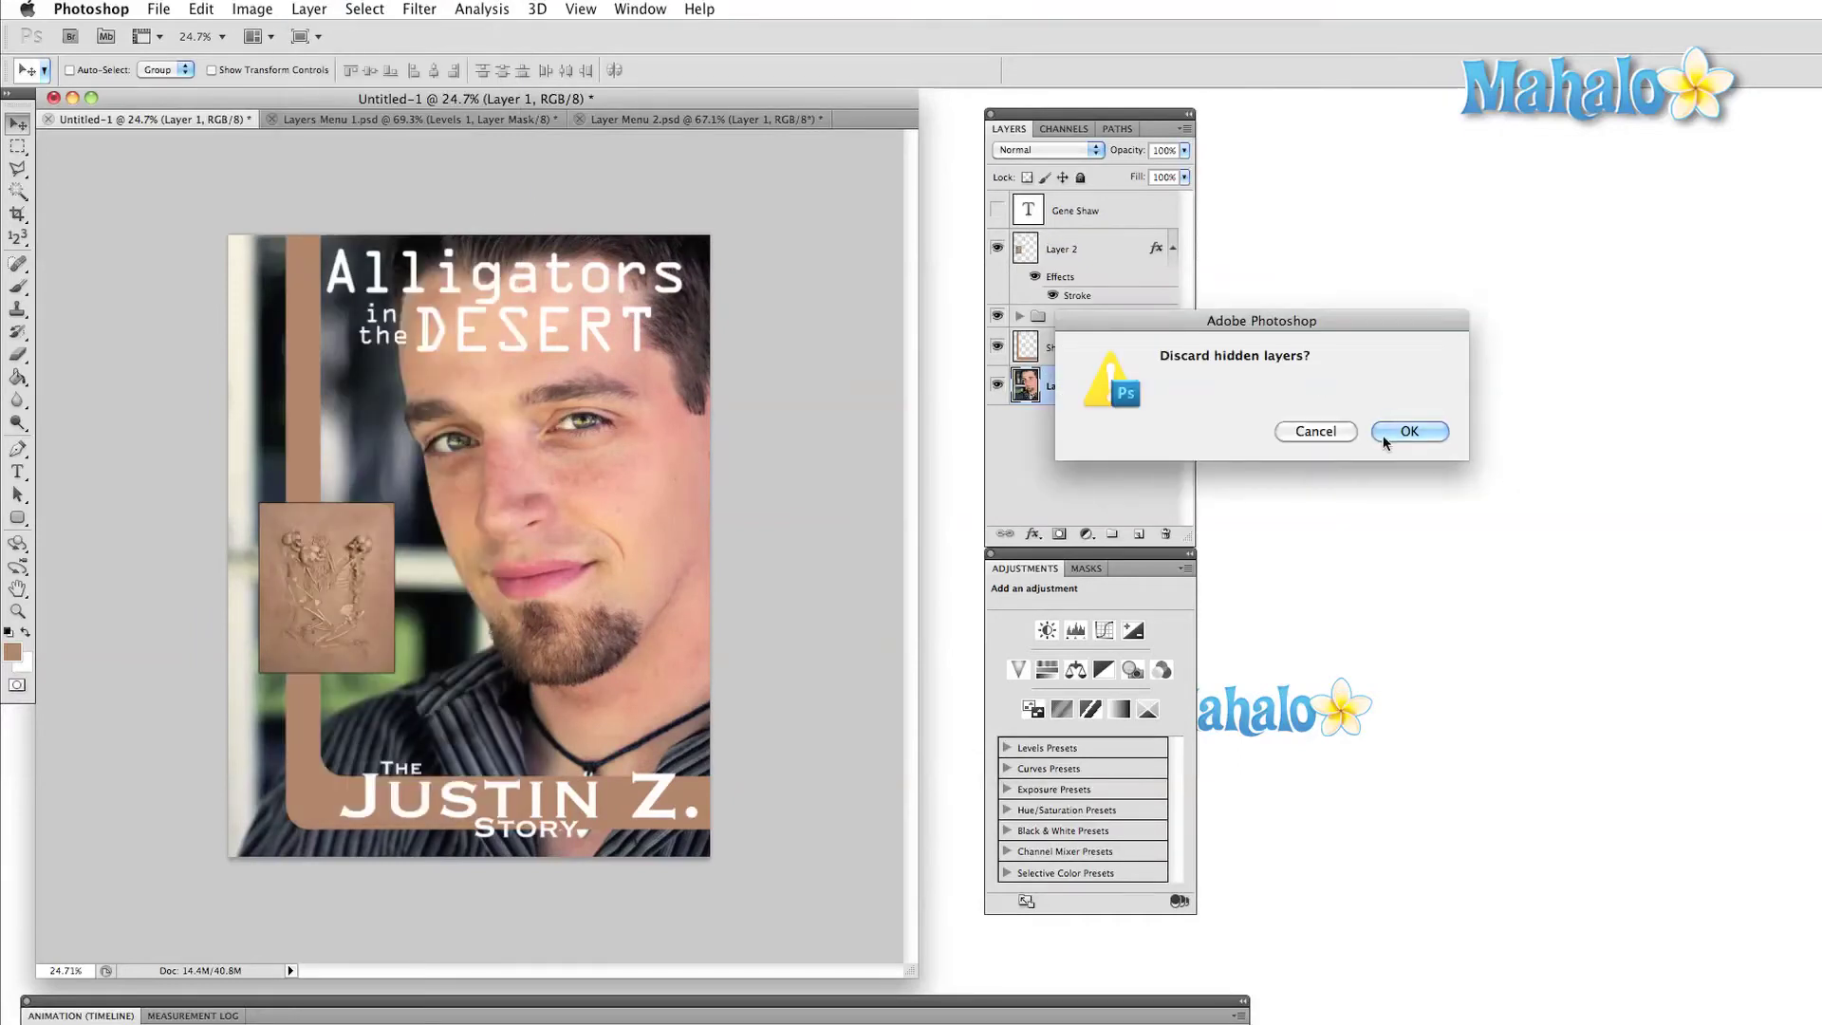
pyautogui.click(1409, 431)
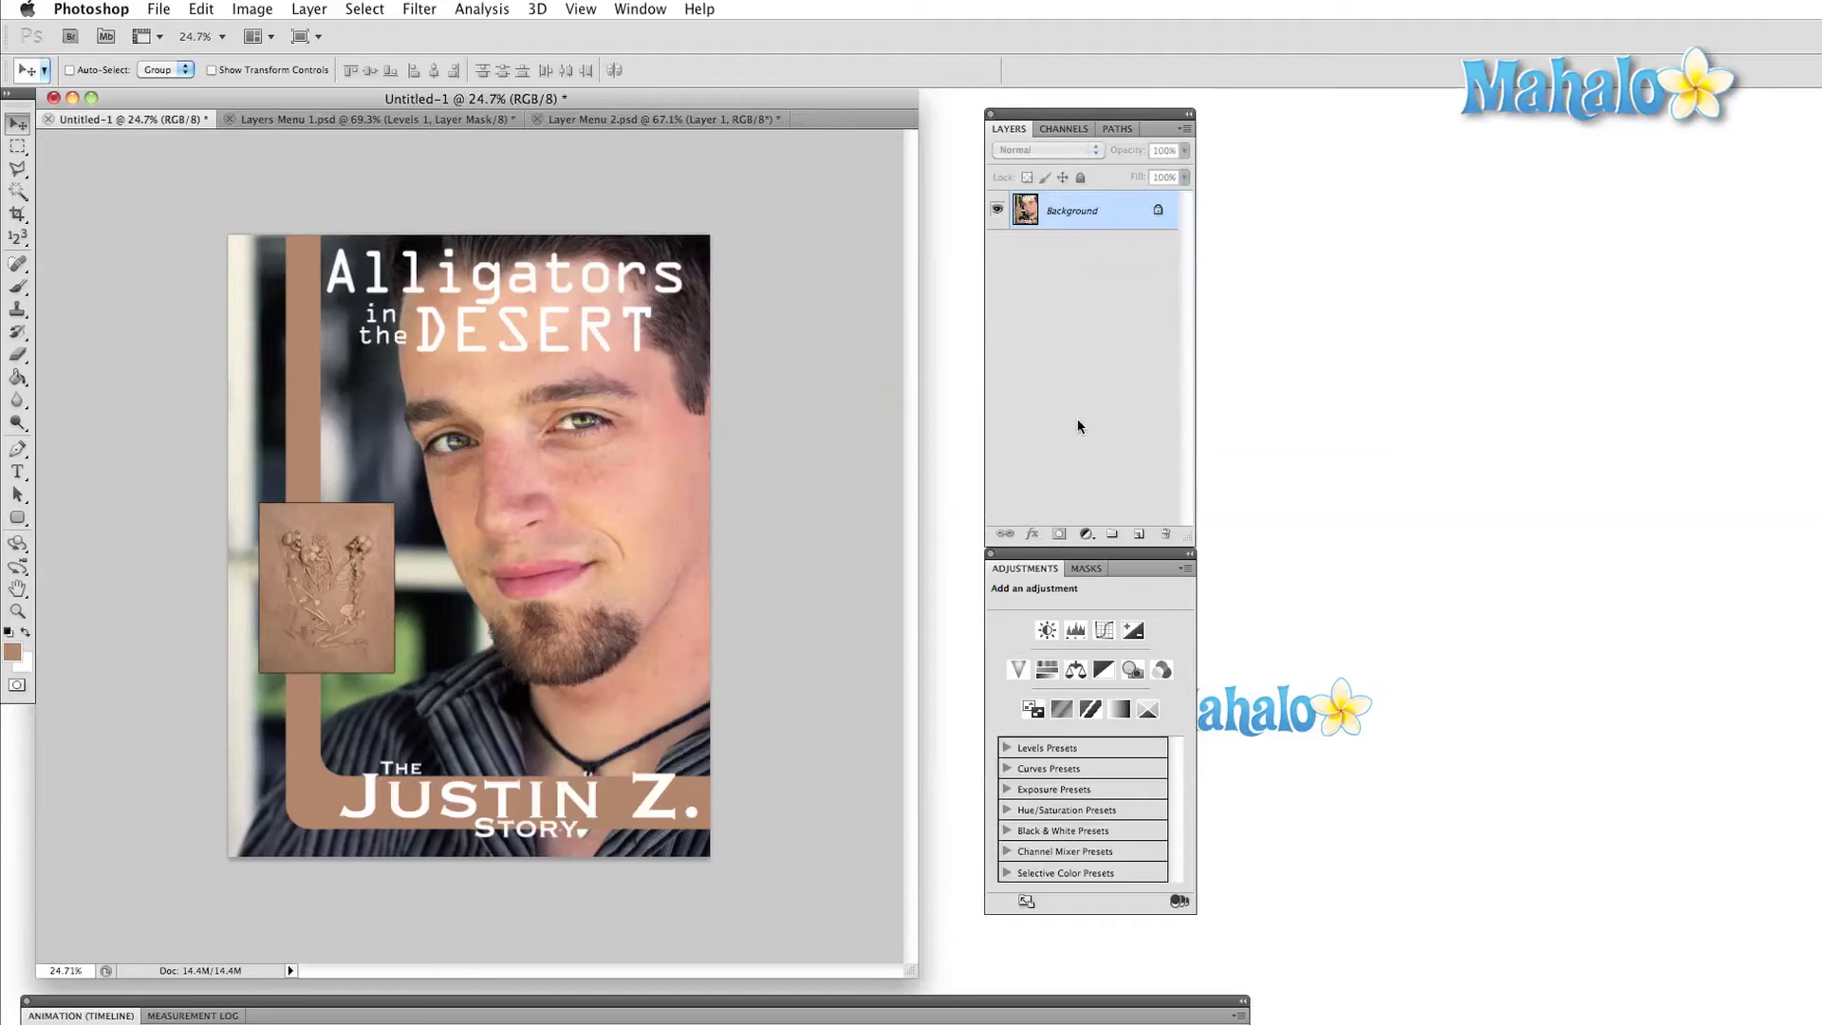
# - Undo the flatten, mask Layer 1 to reveal a rectangle over the face, then brush more photo into the mask
pyautogui.press('super+z')
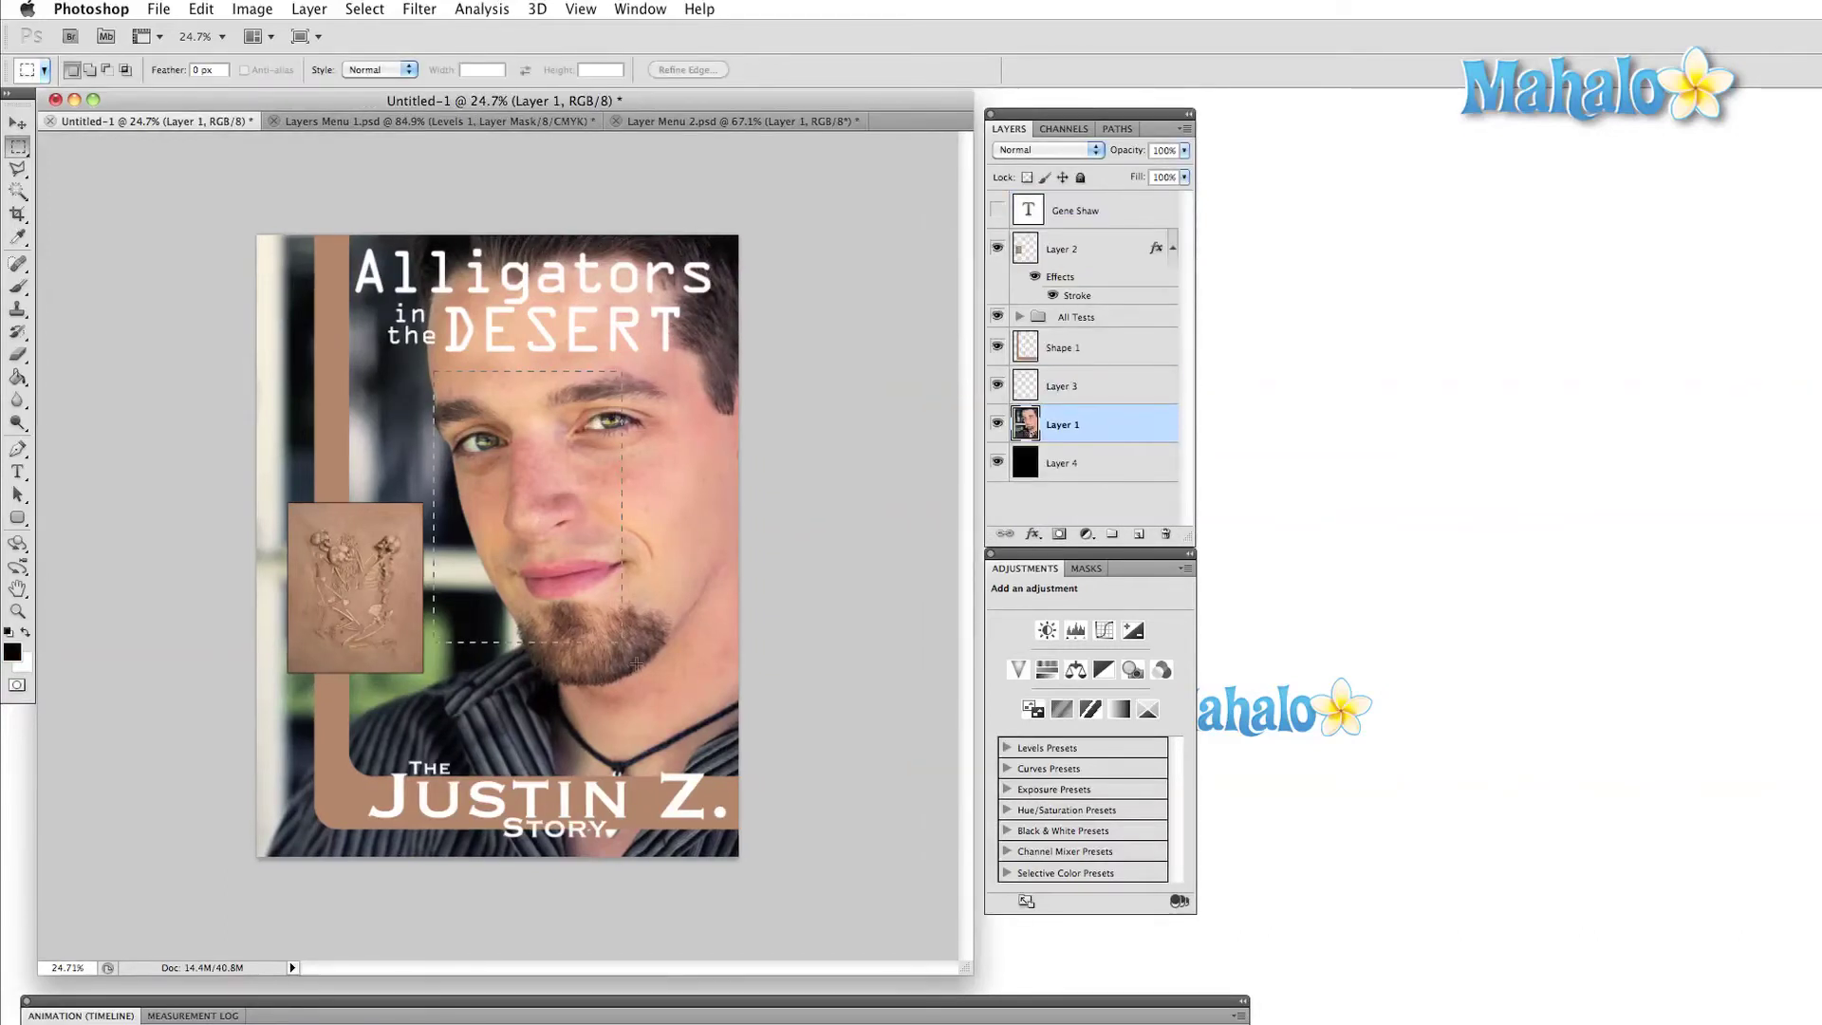
pyautogui.moveTo(635, 662); pyautogui.dragTo(684, 737)
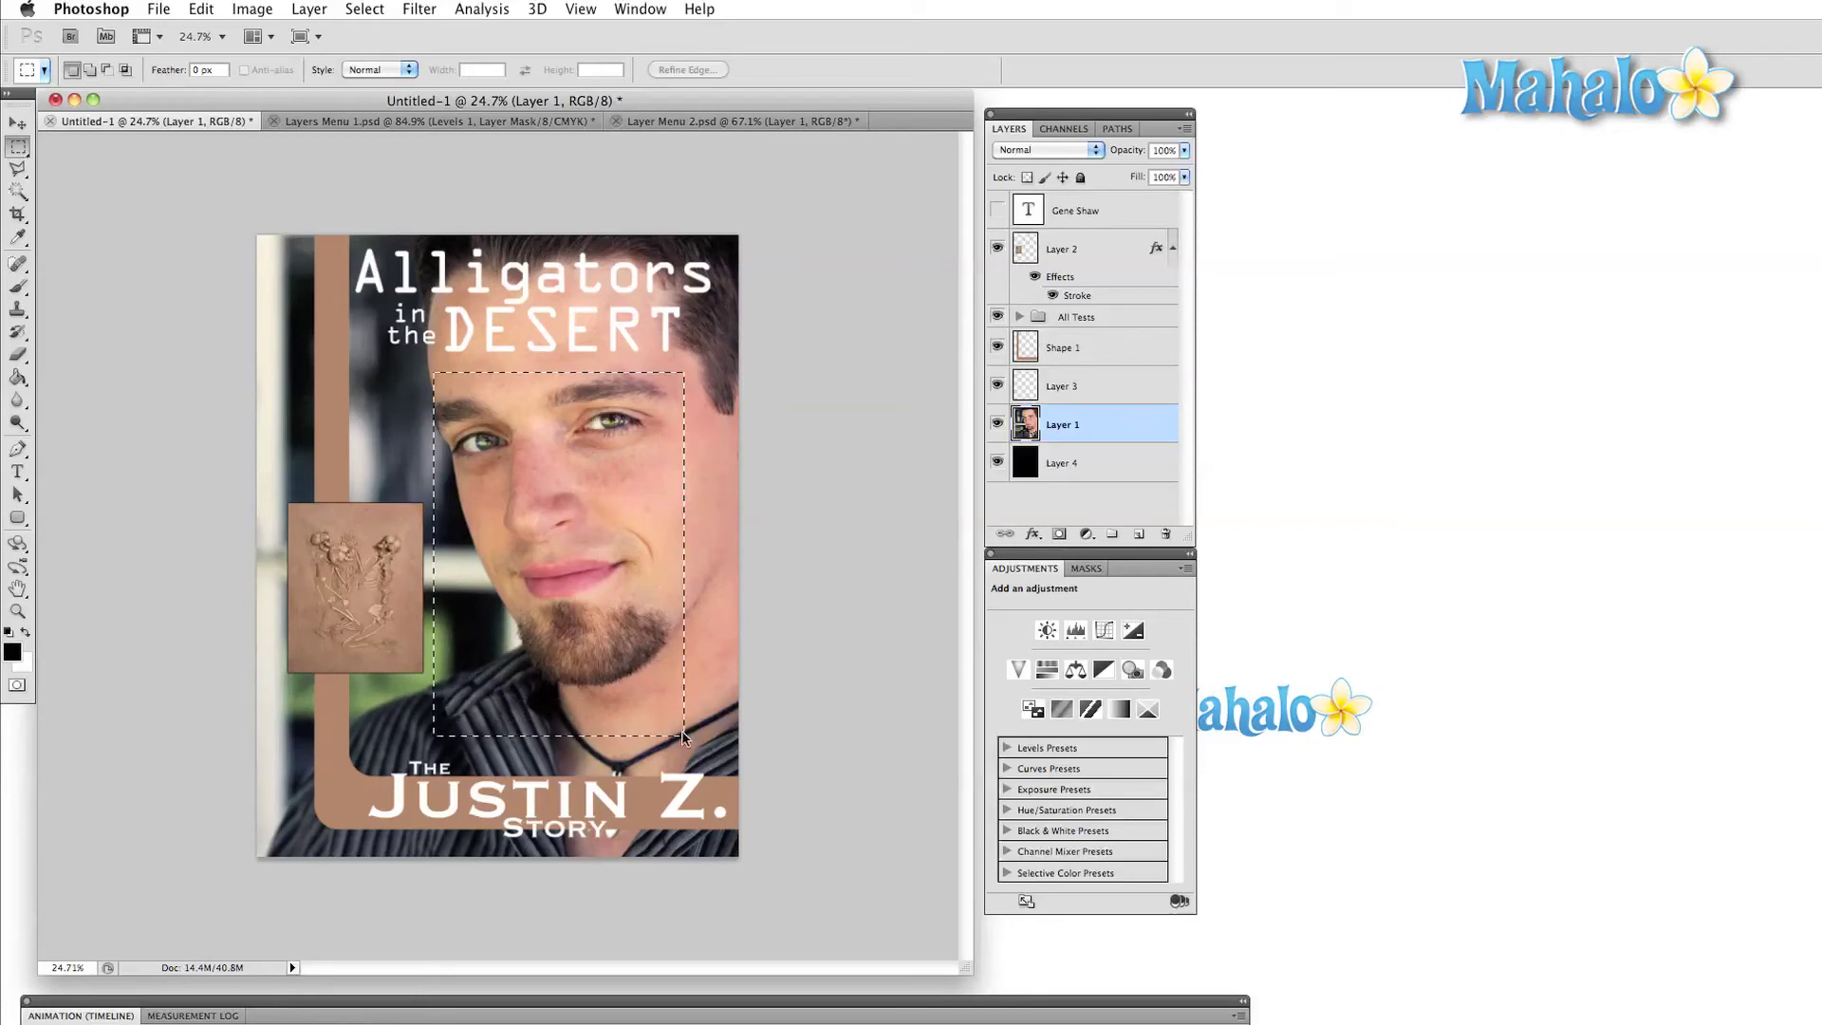
pyautogui.click(309, 9)
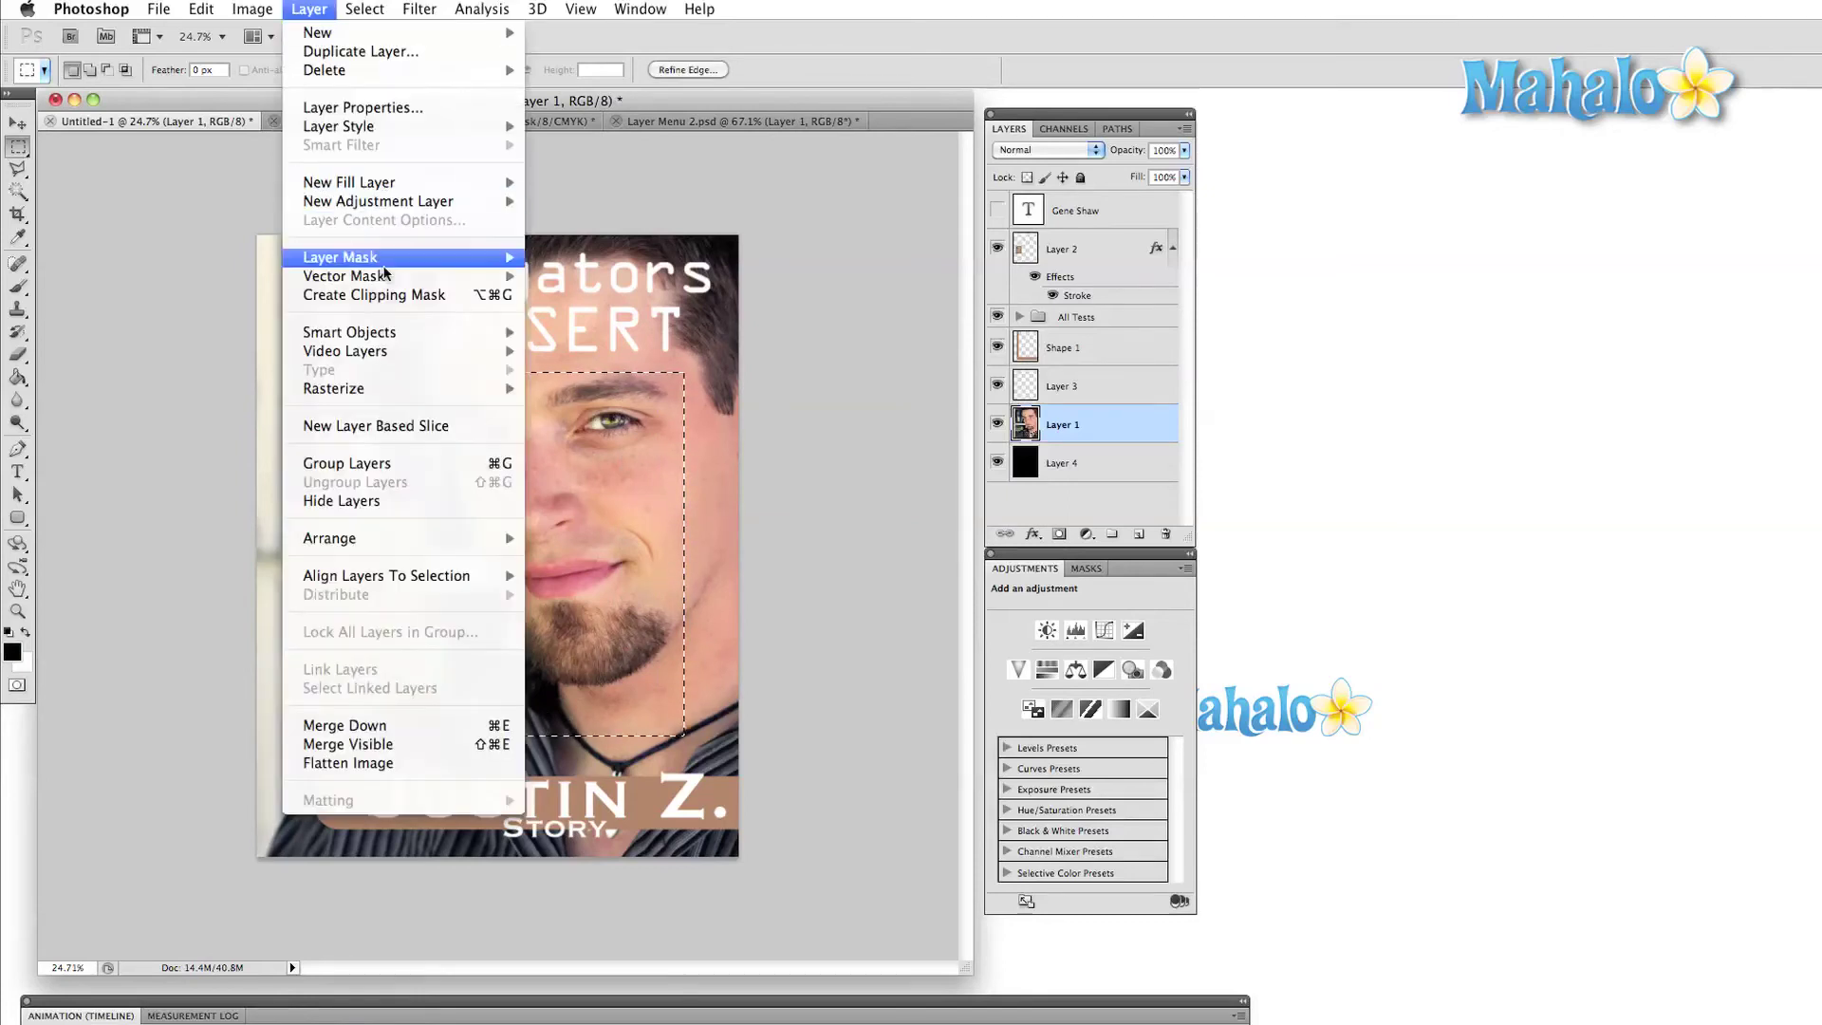
pyautogui.moveTo(410, 262)
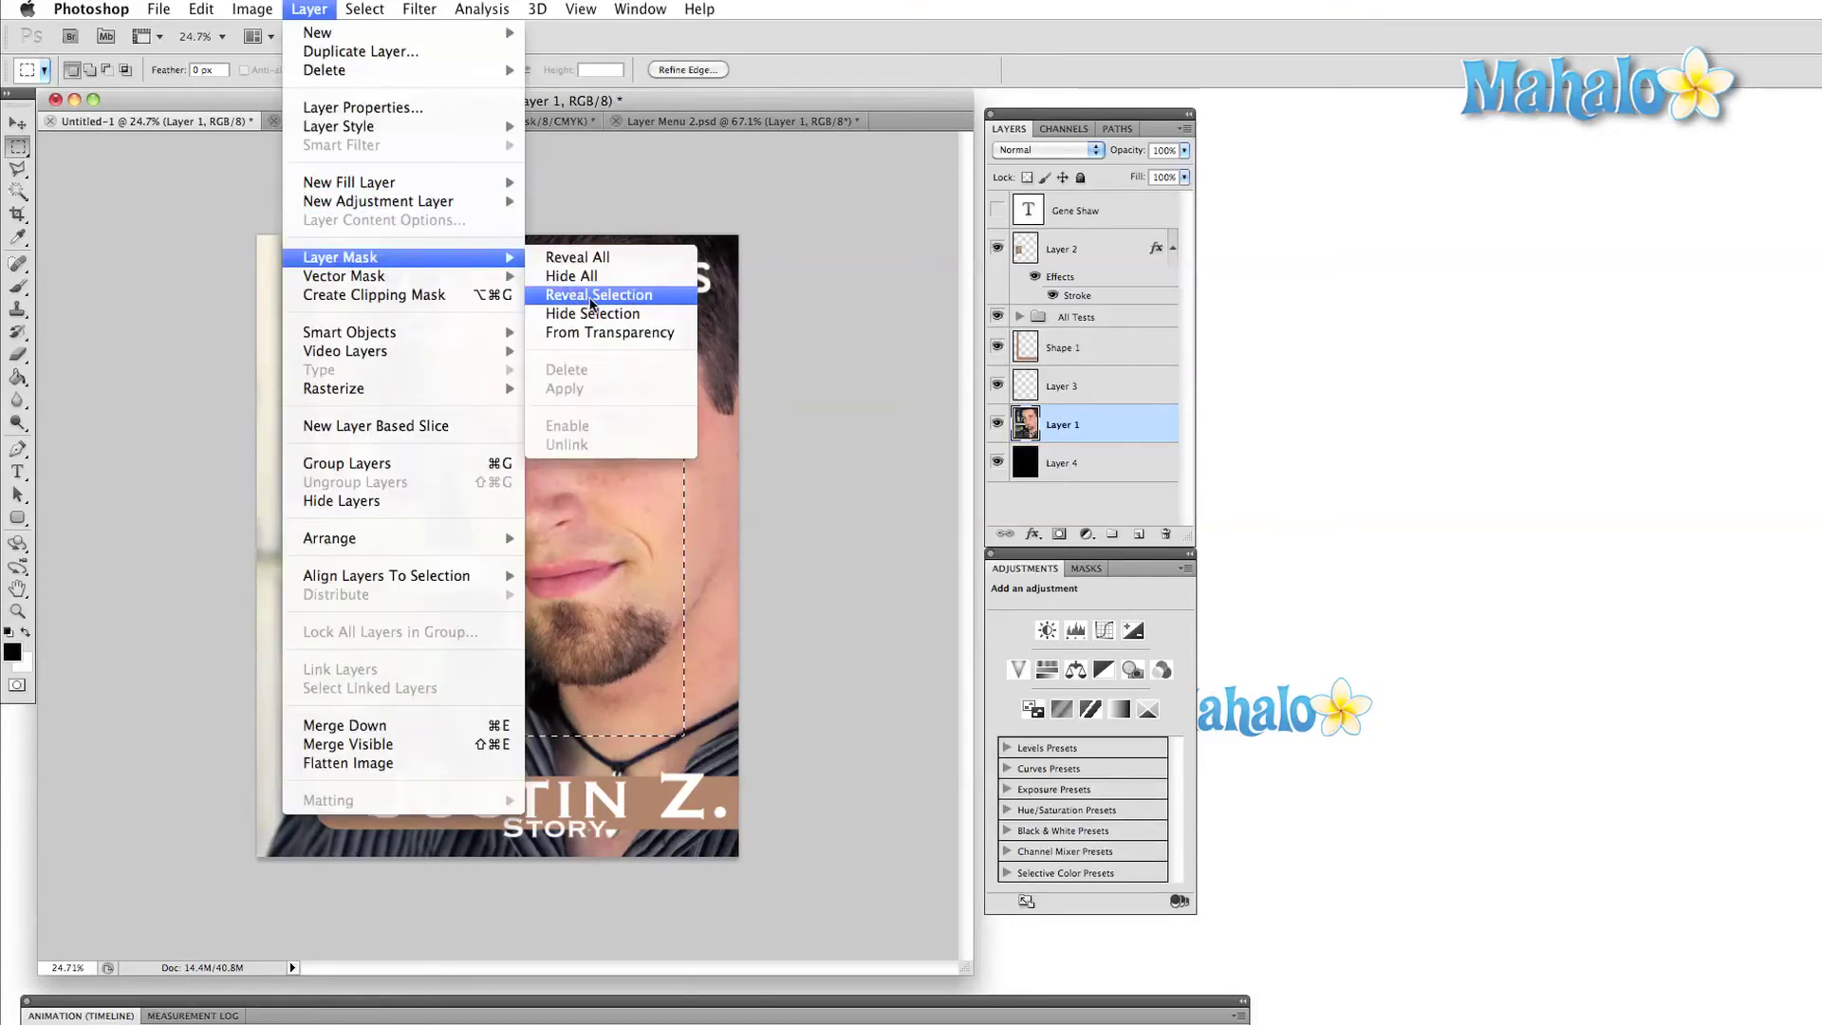
pyautogui.click(605, 299)
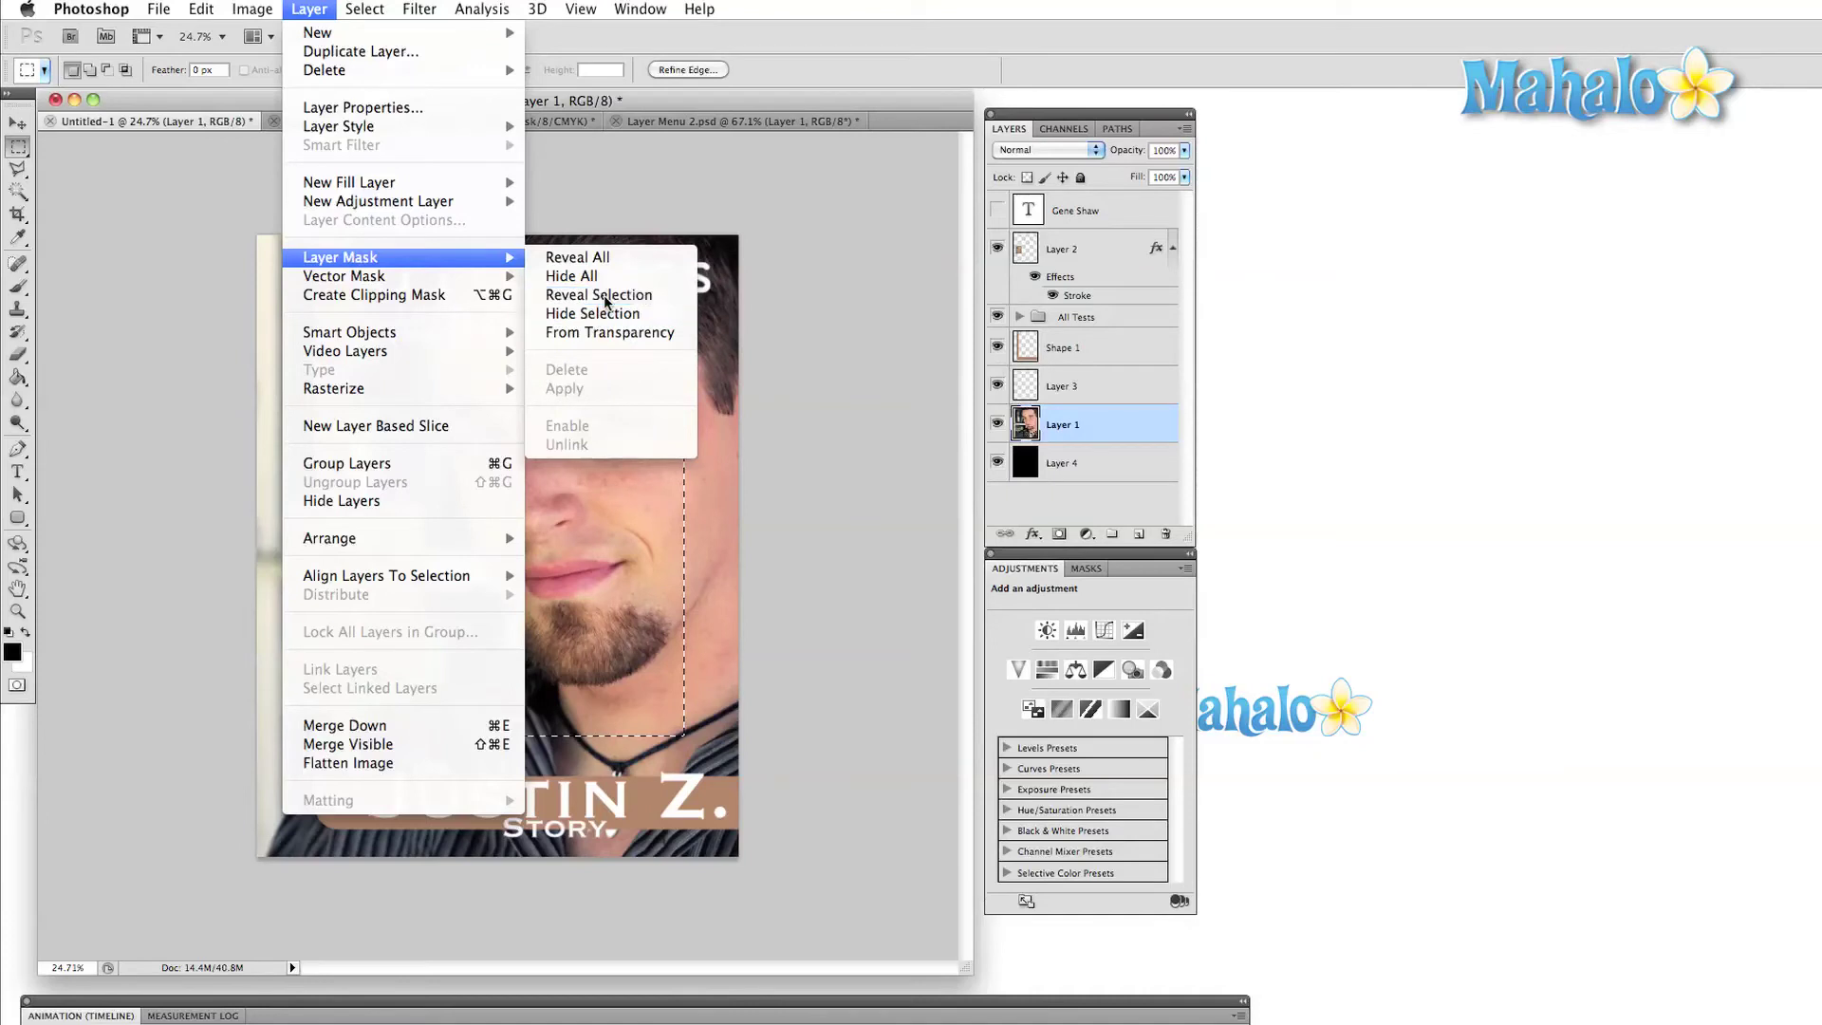
pyautogui.press('b')
pyautogui.moveTo(375, 479)
pyautogui.mouseDown()
pyautogui.moveTo(407, 403)
pyautogui.moveTo(457, 332)
pyautogui.moveTo(471, 361)
pyautogui.moveTo(567, 283)
pyautogui.moveTo(542, 381)
pyautogui.moveTo(568, 350)
pyautogui.moveTo(620, 354)
pyautogui.moveTo(632, 409)
pyautogui.moveTo(683, 340)
pyautogui.moveTo(694, 612)
pyautogui.mouseUp()
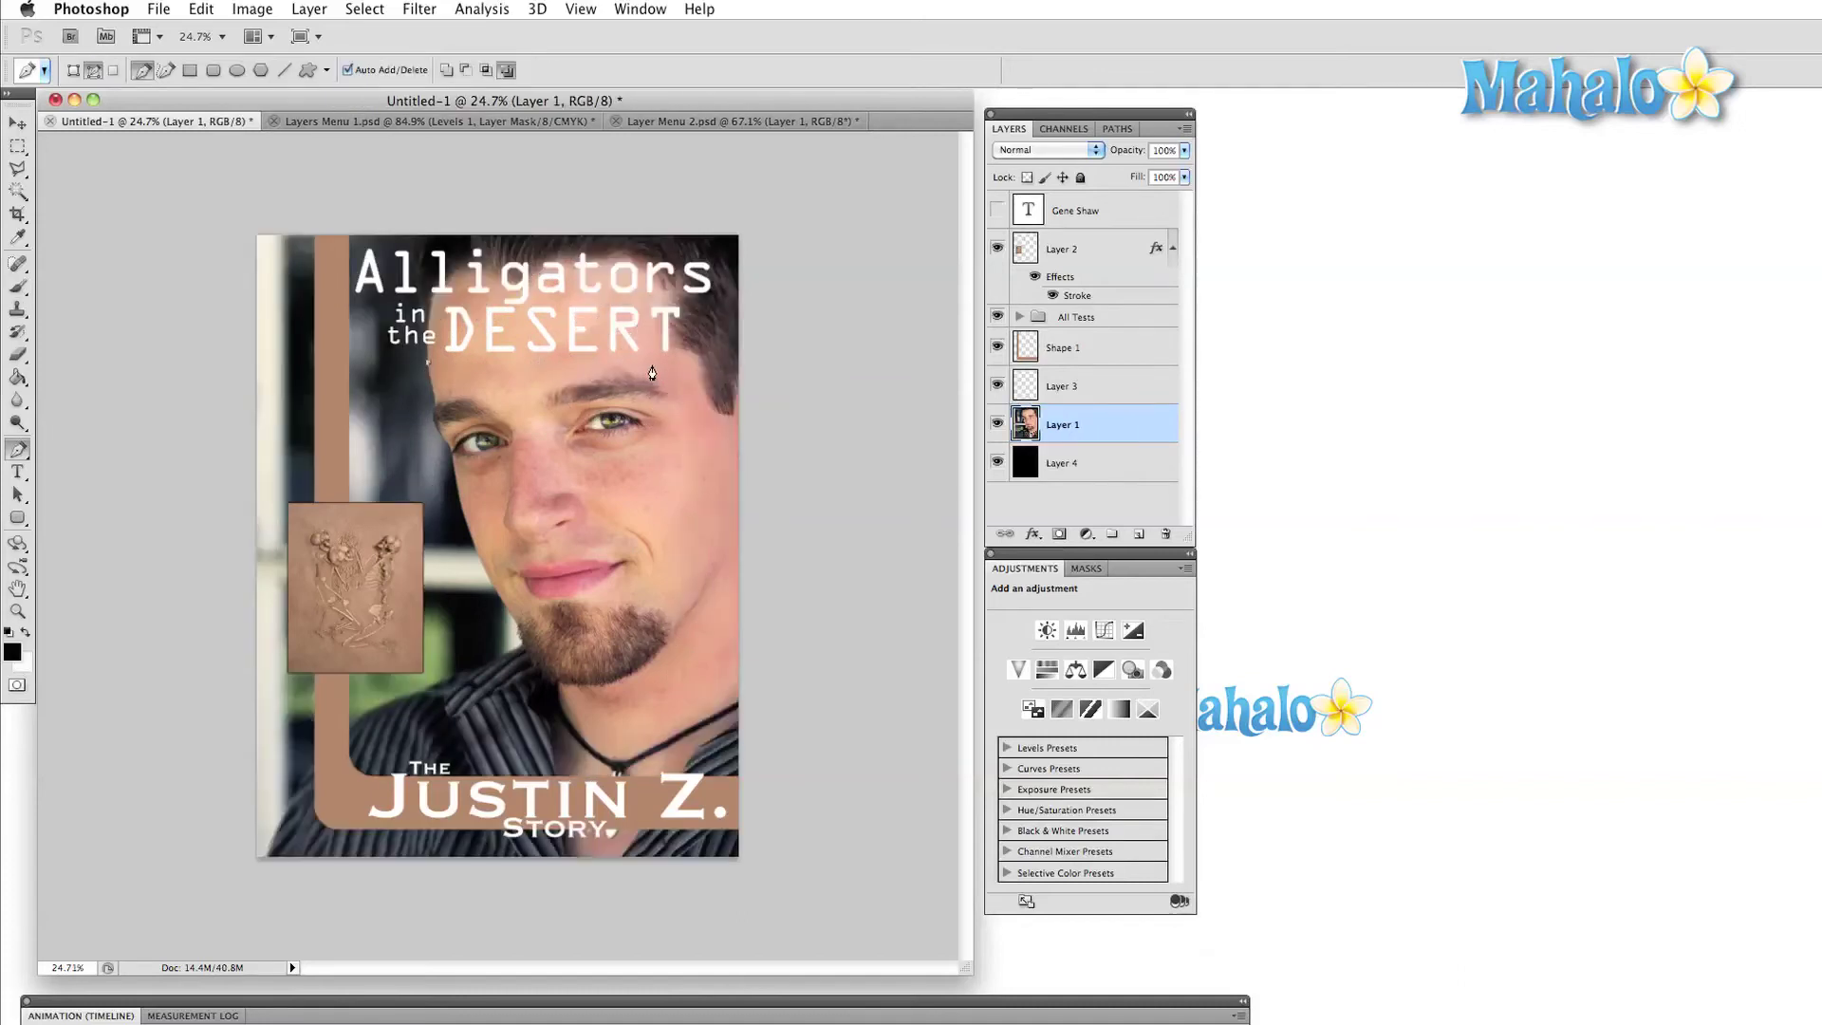
# - Draw a closed rectangular Pen path around the portrait's eyes
pyautogui.click(676, 361)
pyautogui.click(676, 504)
pyautogui.click(418, 504)
pyautogui.click(428, 367)
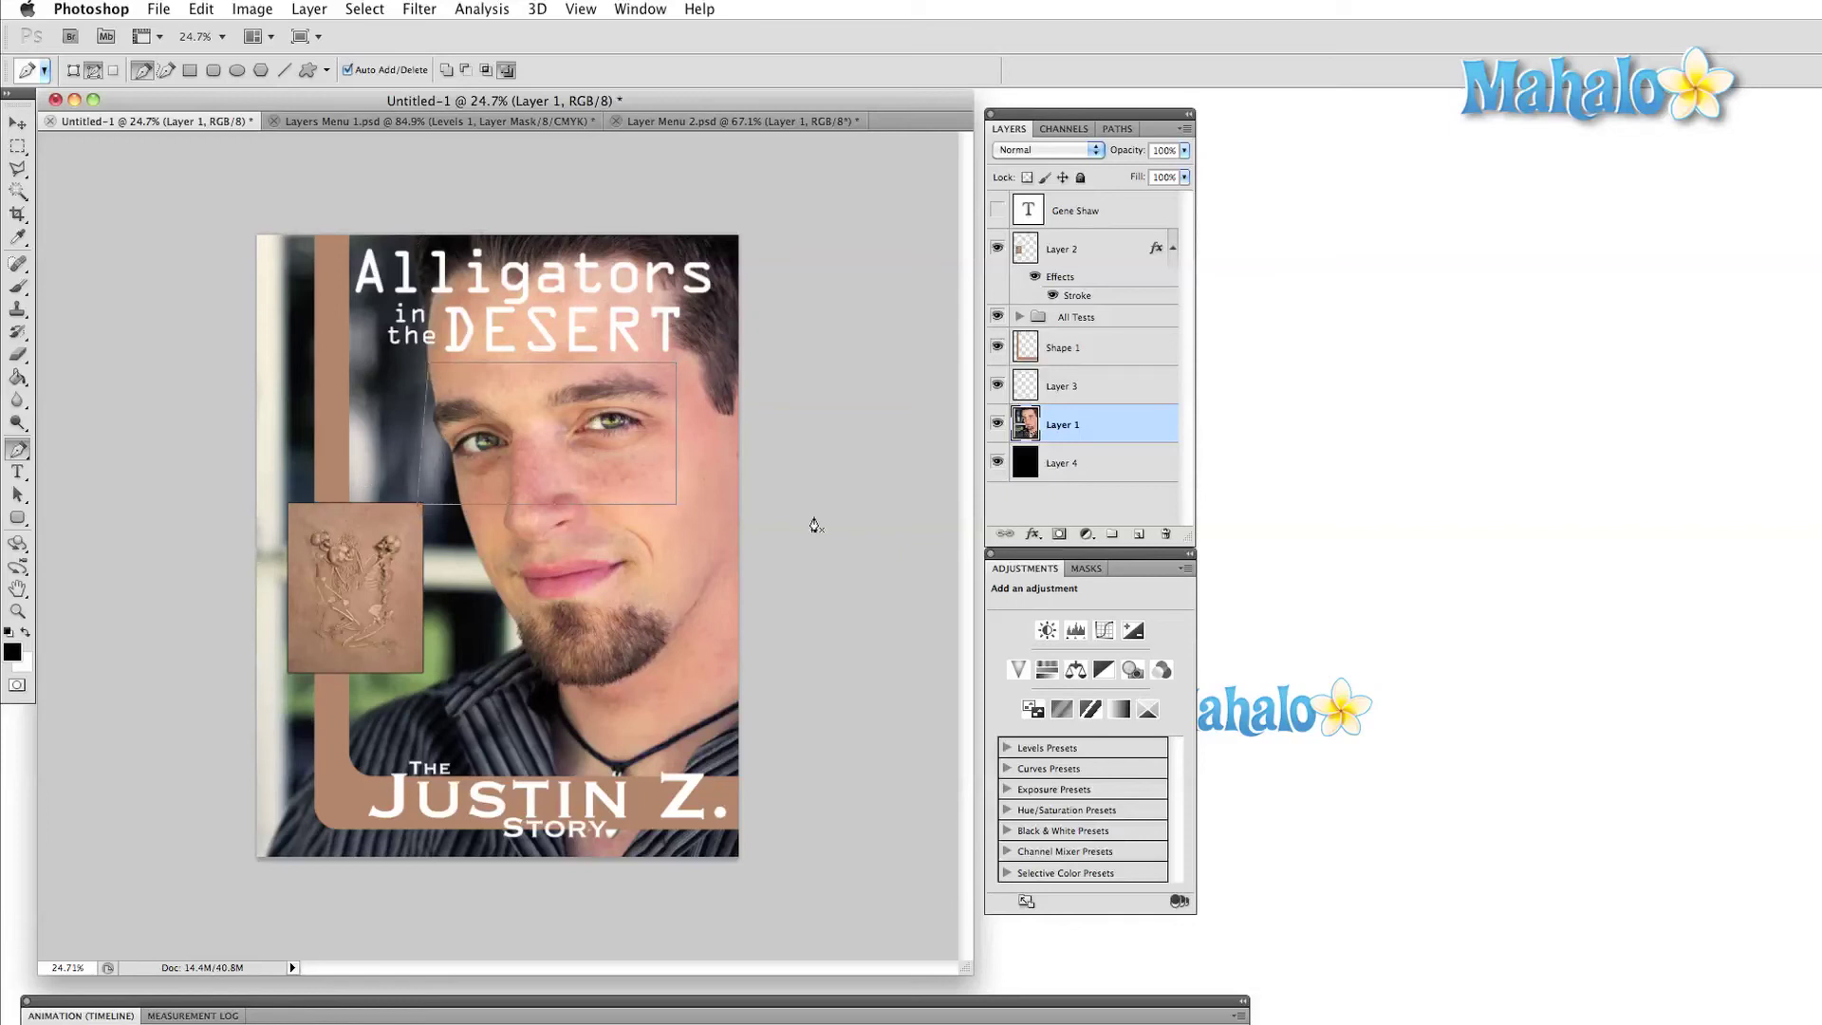
# - Add a vector mask to Layer 1 from the current eye-region path
pyautogui.click(305, 12)
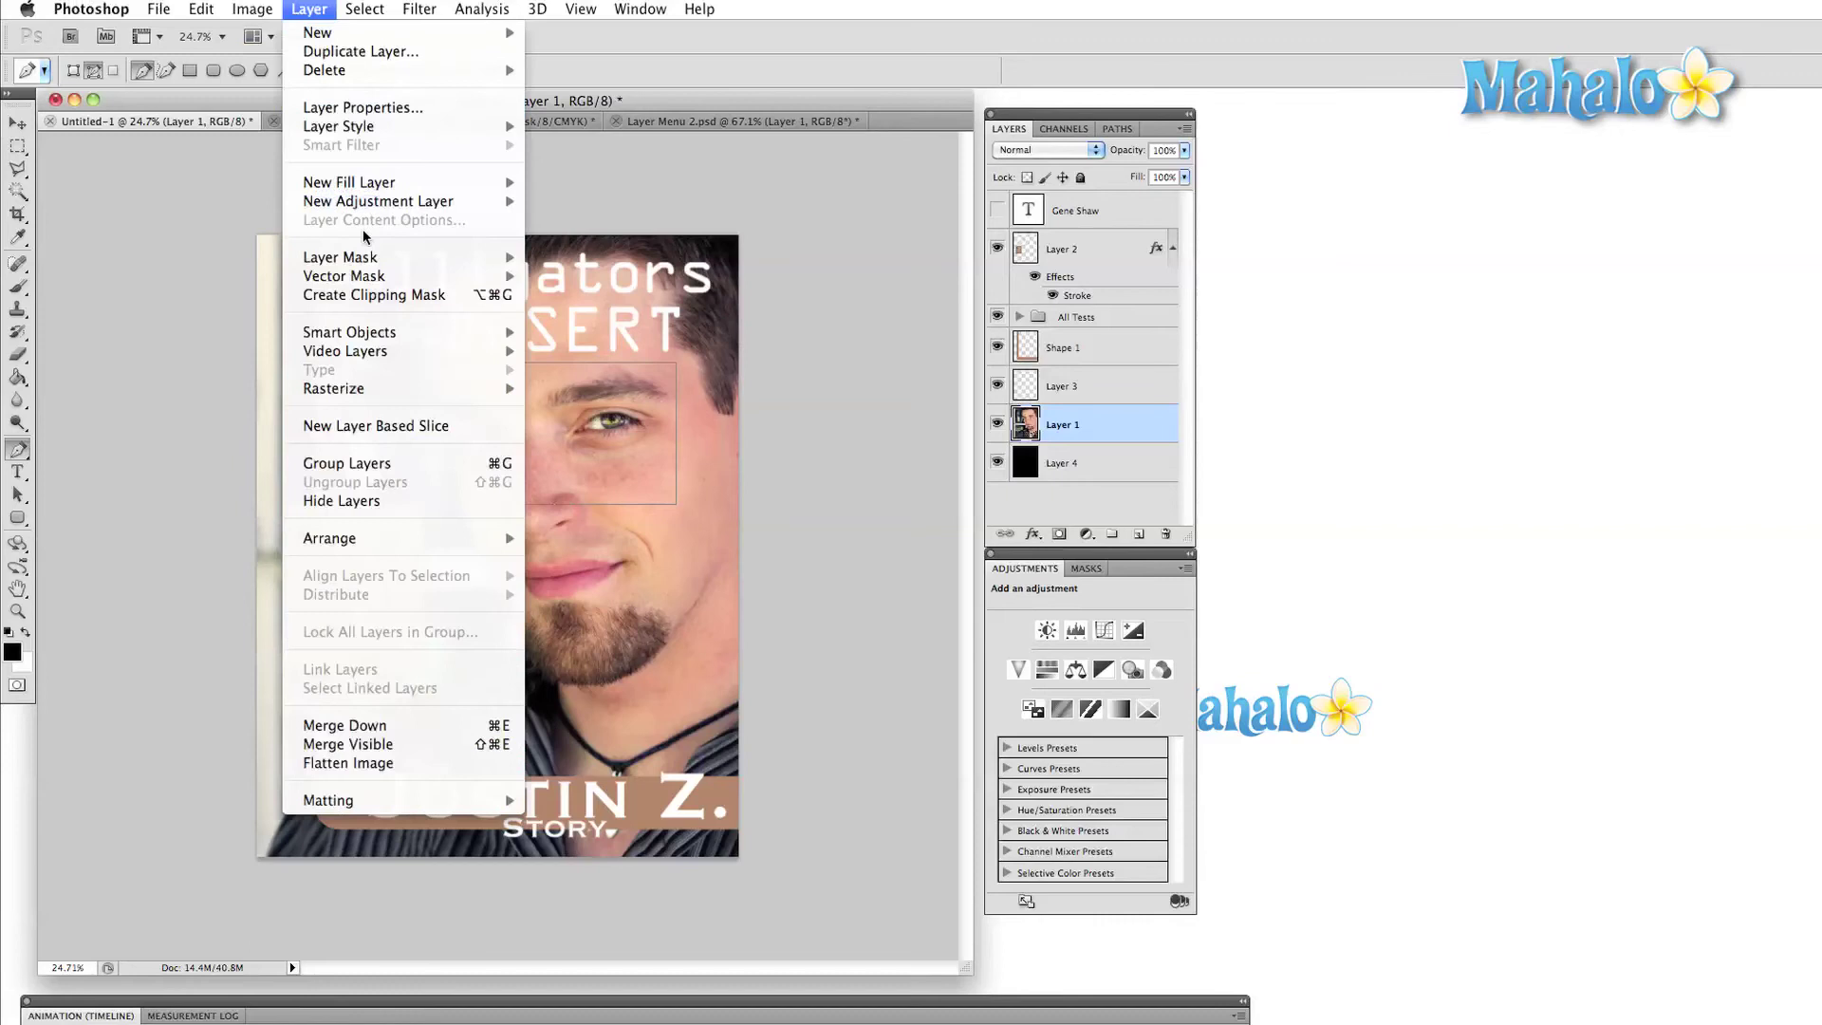
pyautogui.moveTo(366, 277)
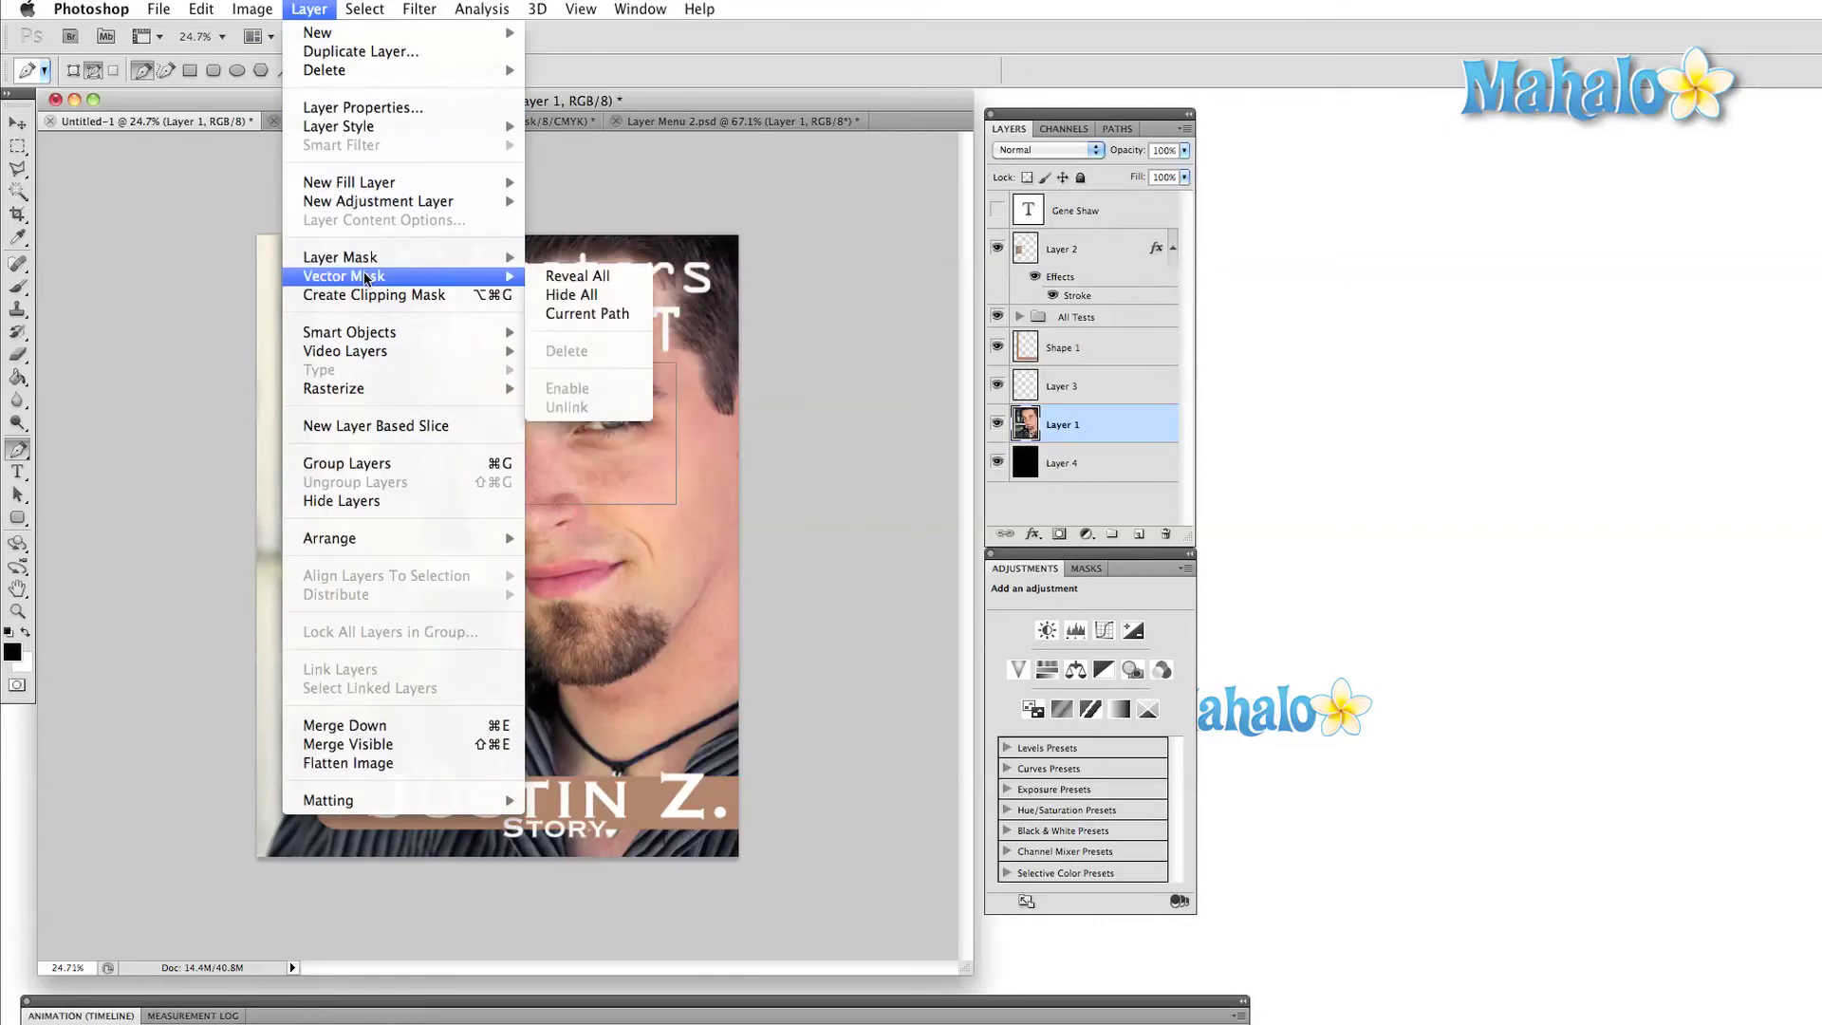
pyautogui.click(594, 316)
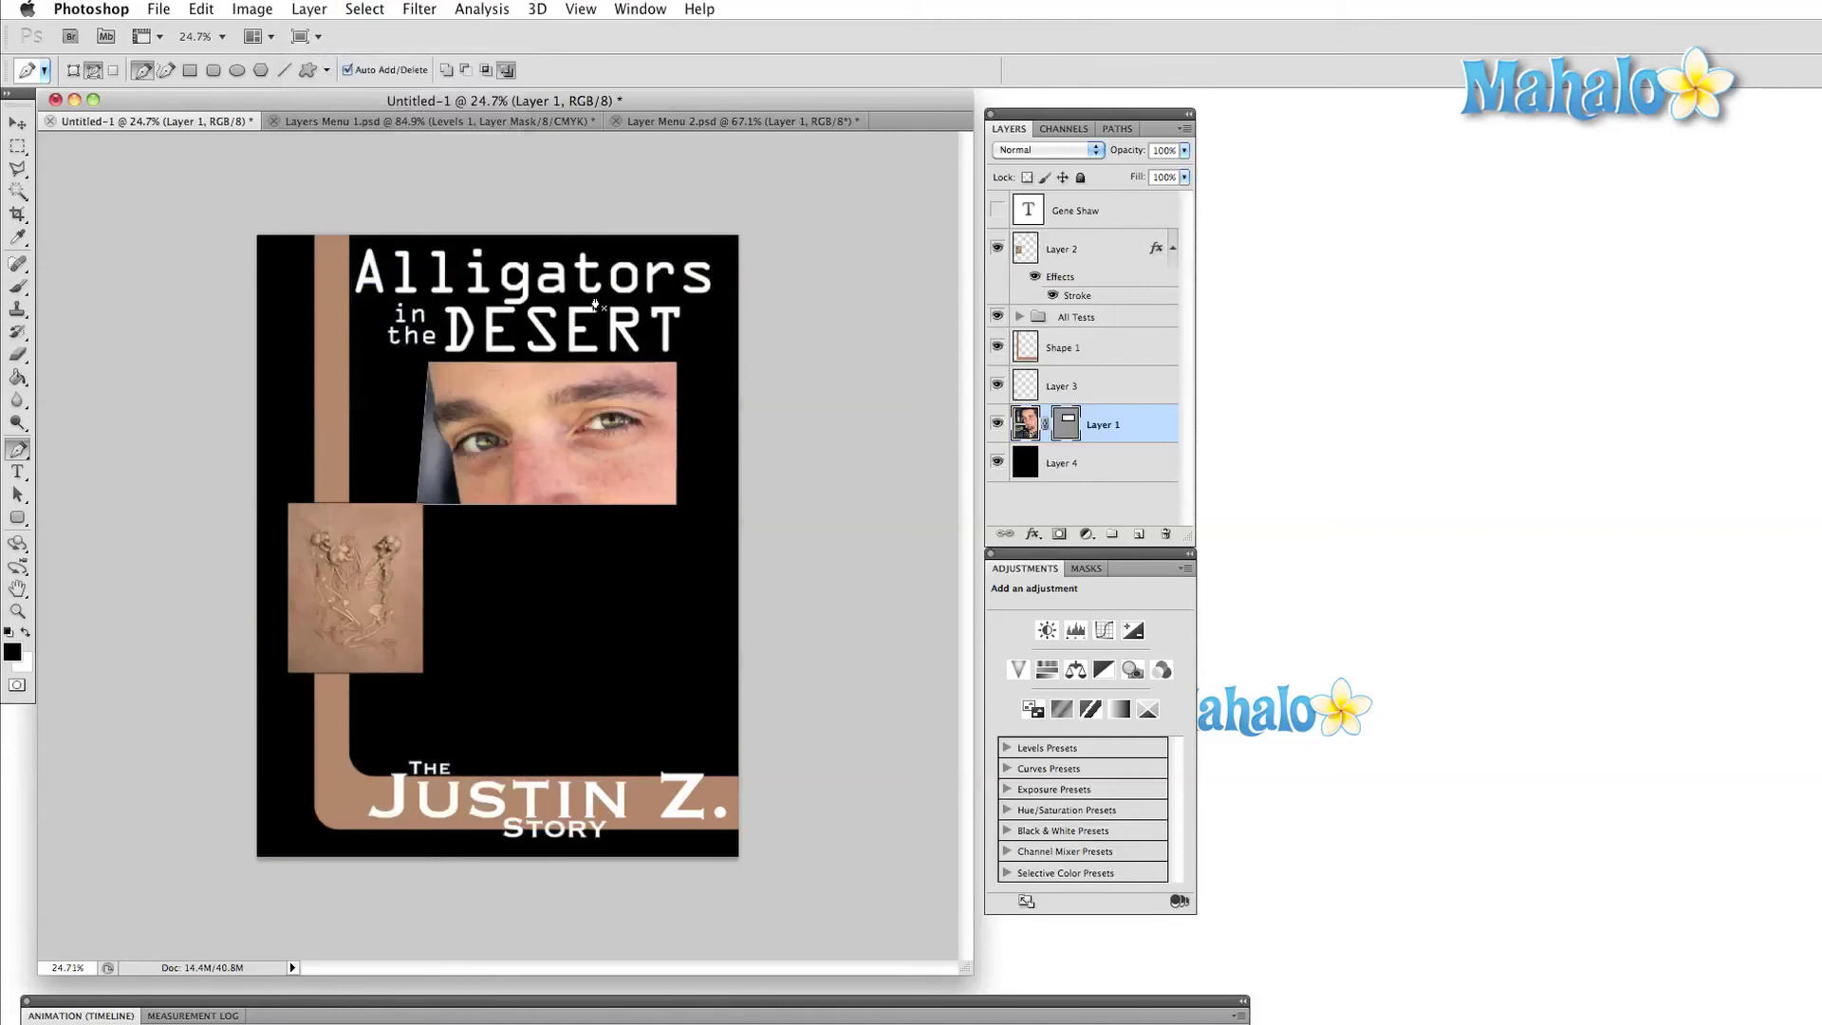